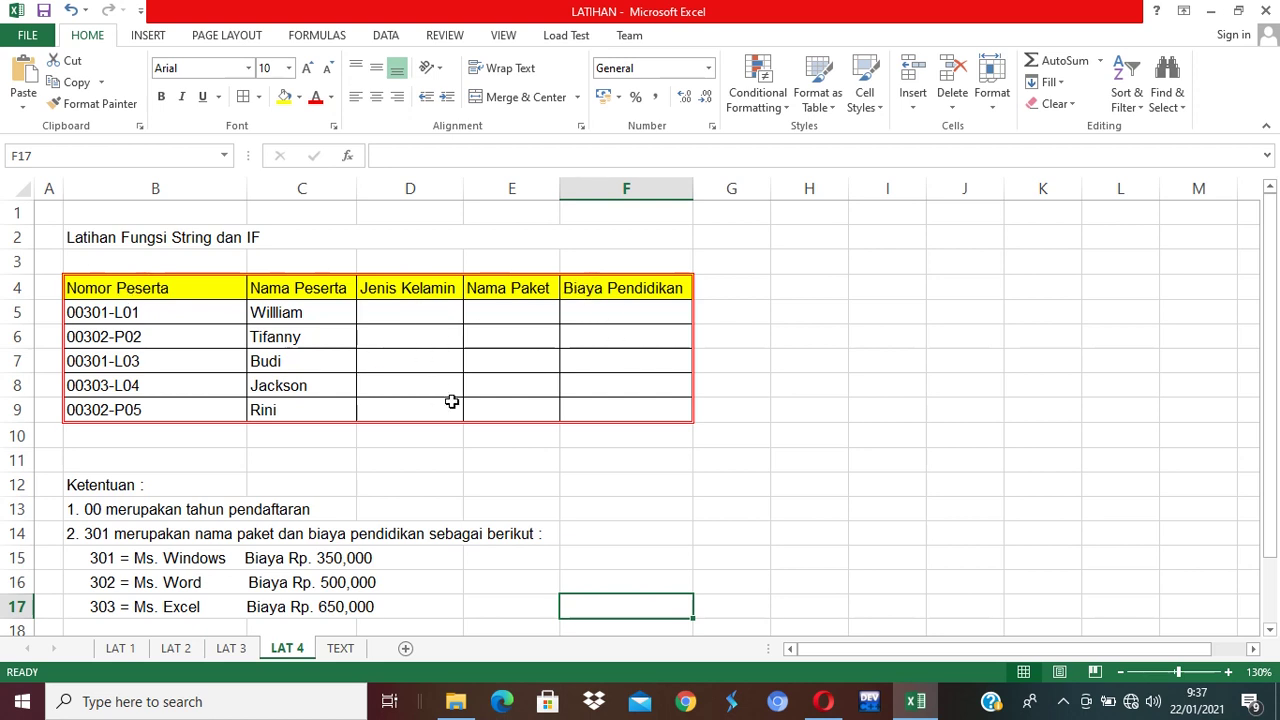
Step: Replace the Jenis Kelamin header in D4 with GENDER
drag(410, 189, 626, 189)
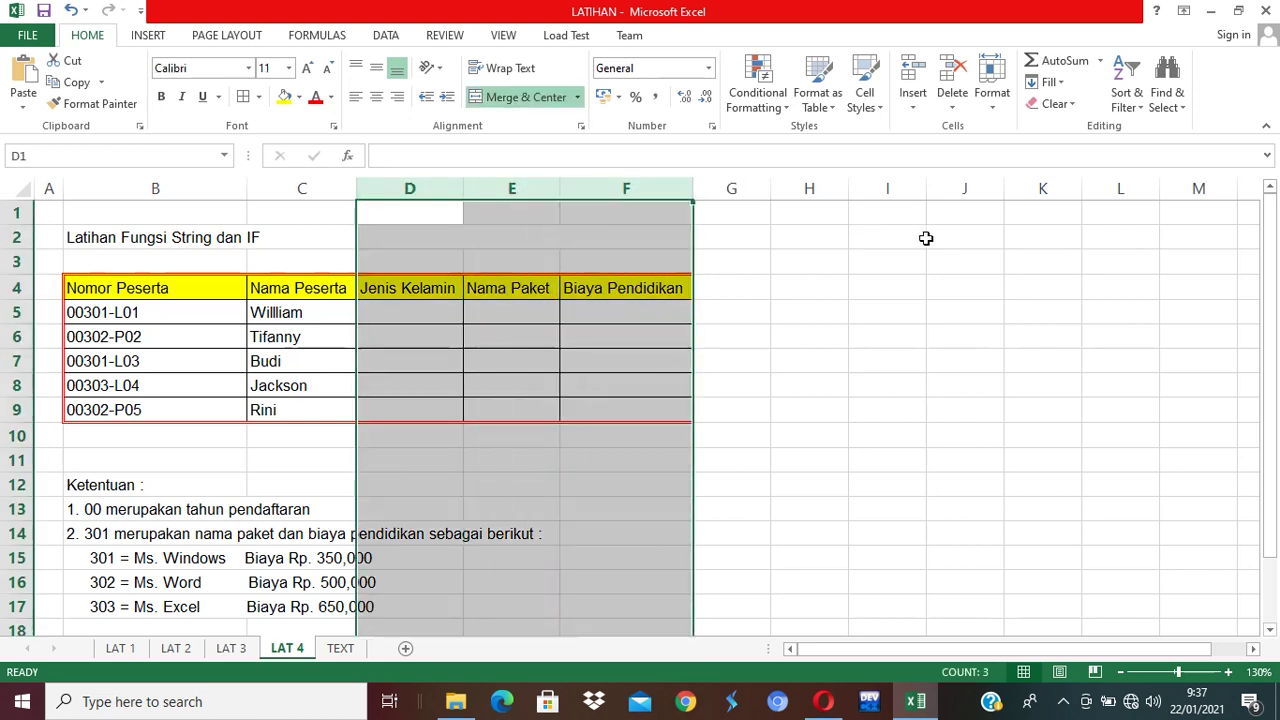
click(428, 288)
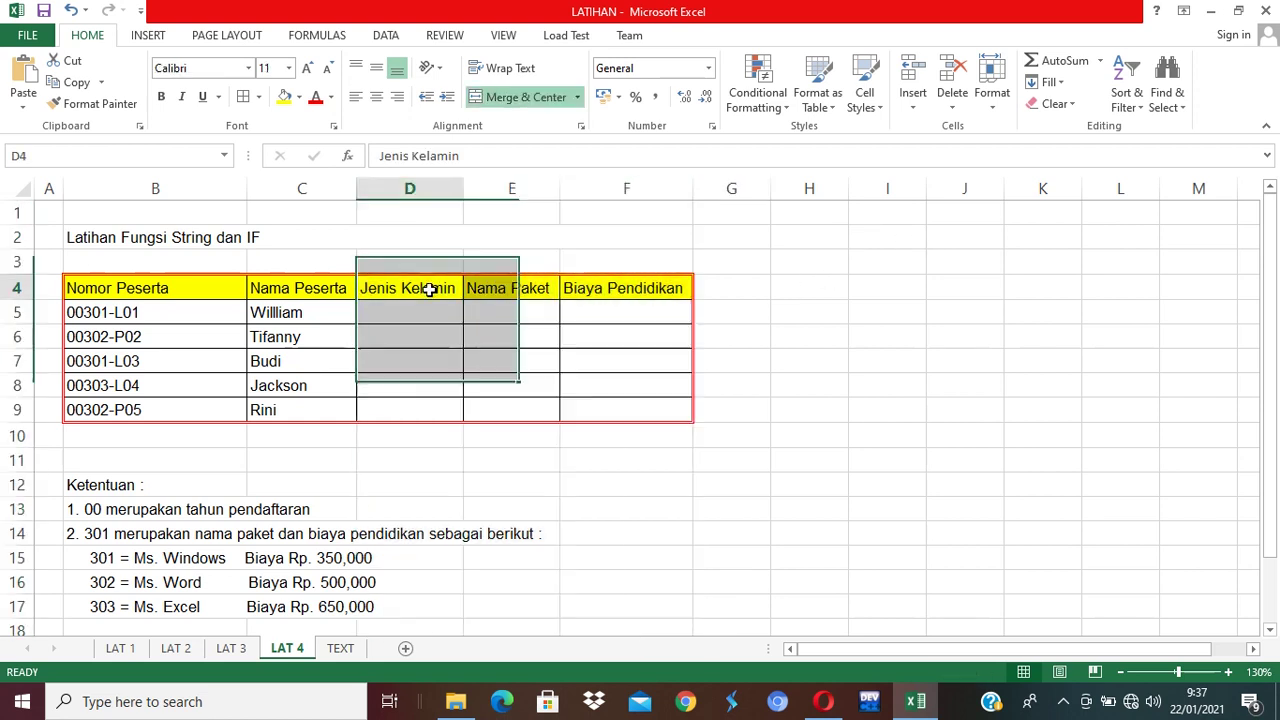
text(GENDE)
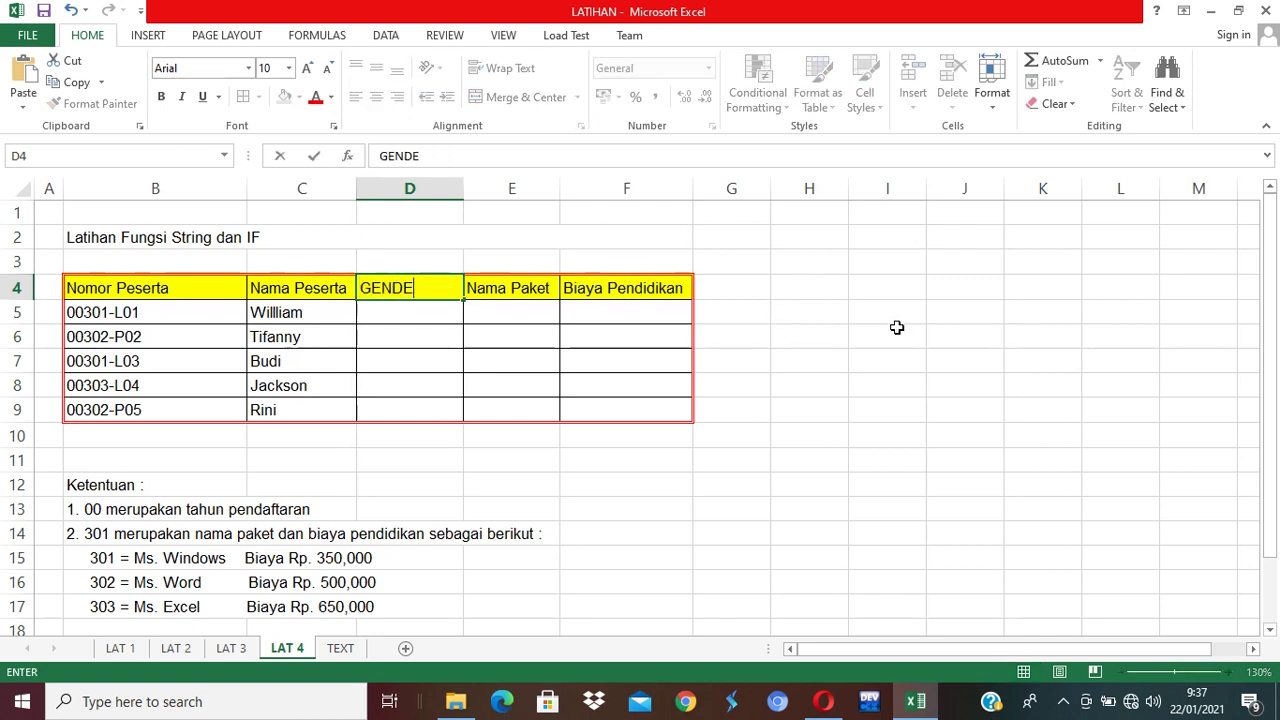
text(R)
key(Return)
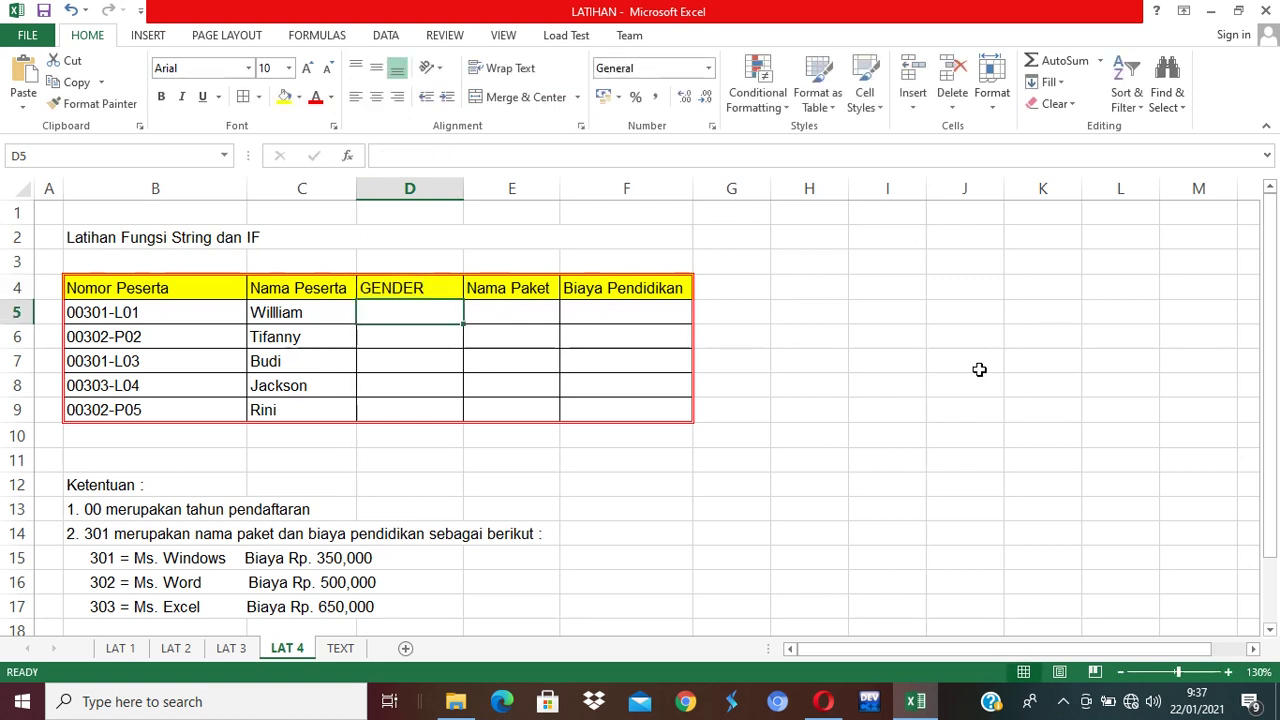
Step: Select the data columns D through F, ending with column D selected
click(436, 190)
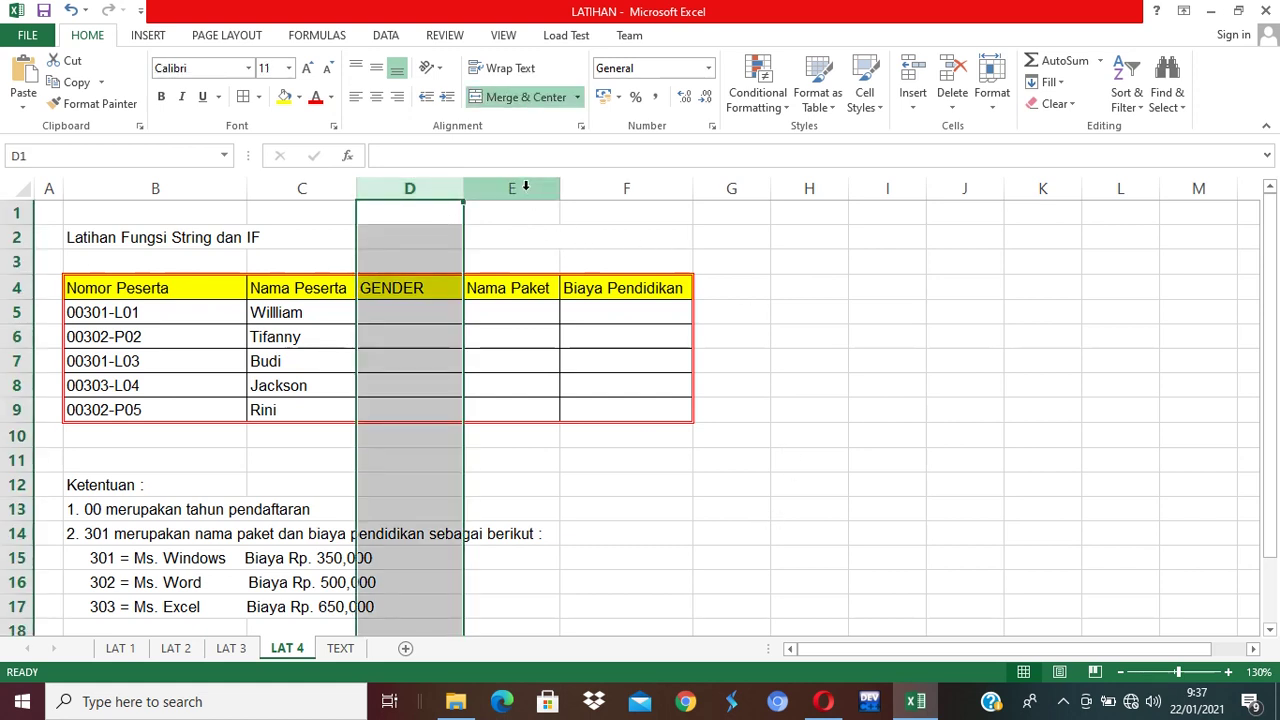
click(525, 190)
click(634, 188)
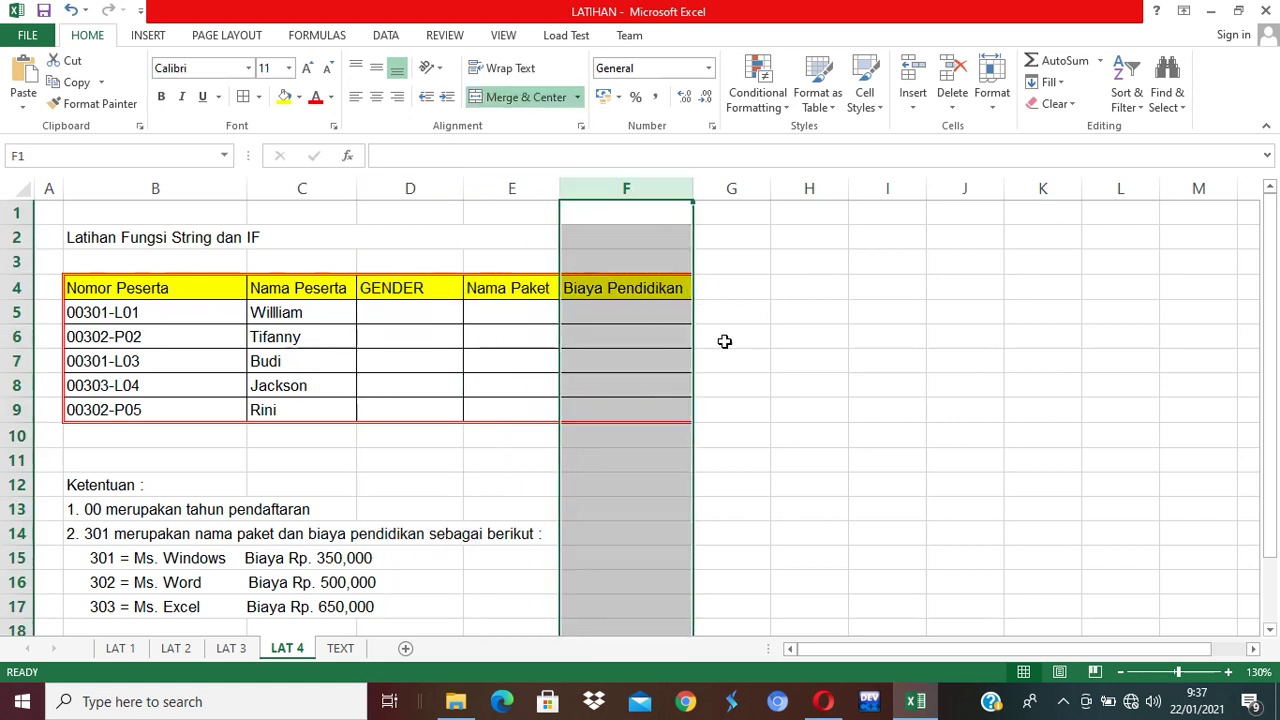
click(420, 180)
drag(420, 180, 605, 178)
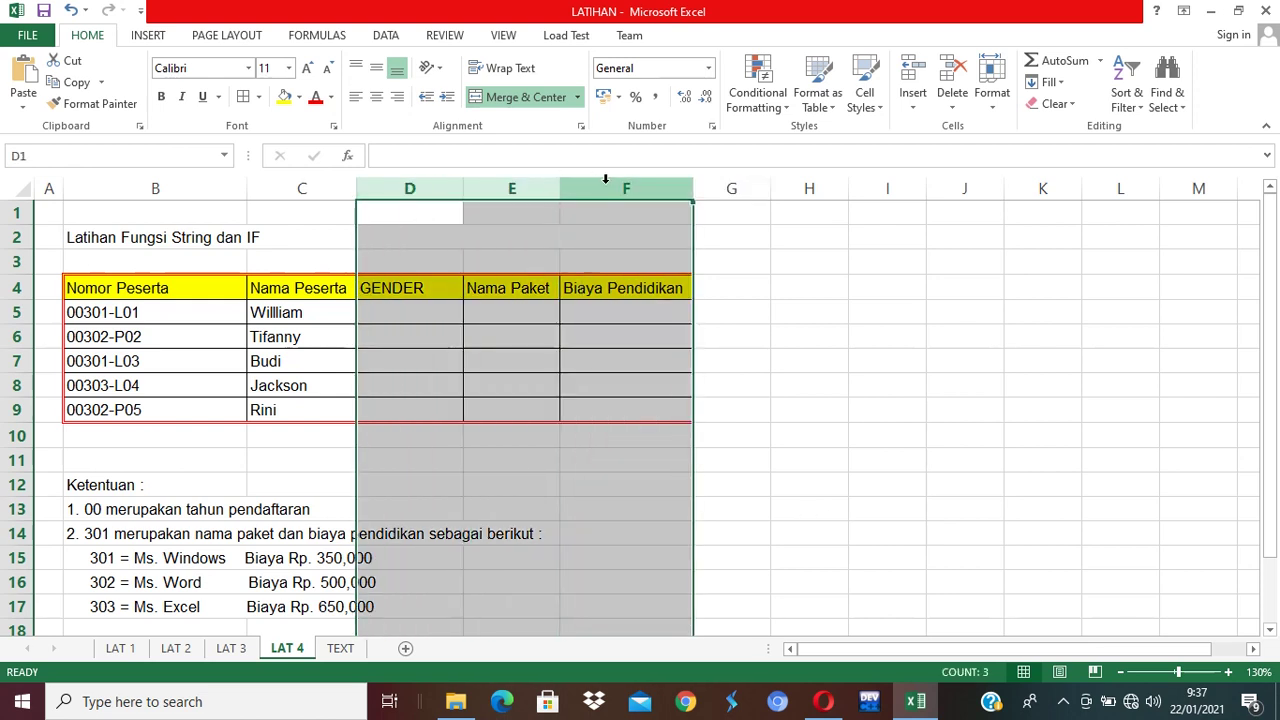
click(903, 366)
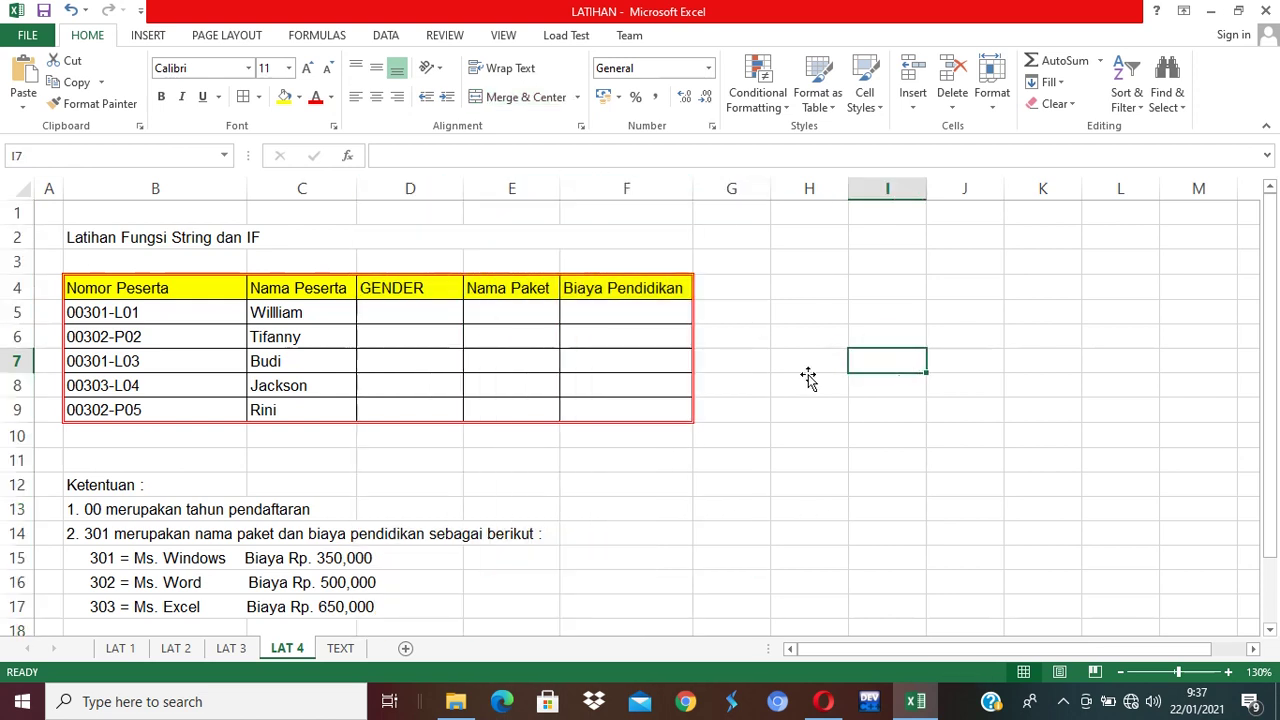
click(418, 188)
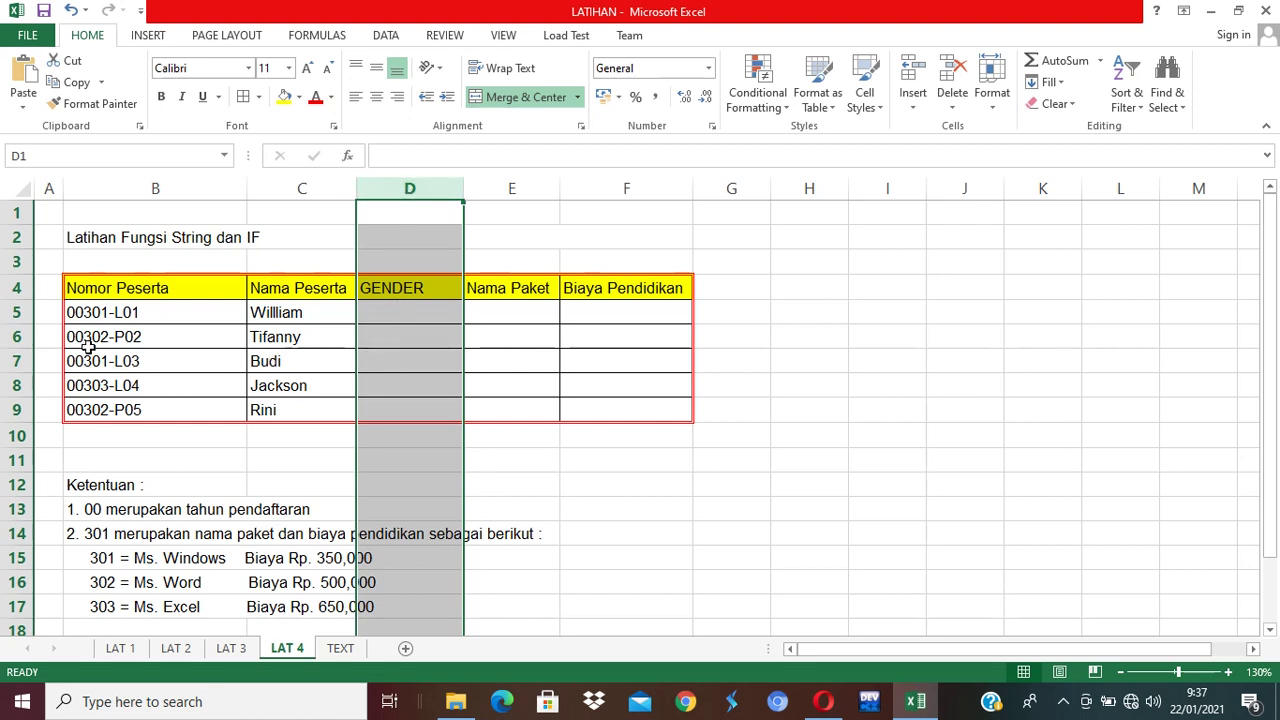
Step: Review the participant numbers in B4:B9 and pick D5 for the first GENDER value
drag(117, 287, 166, 410)
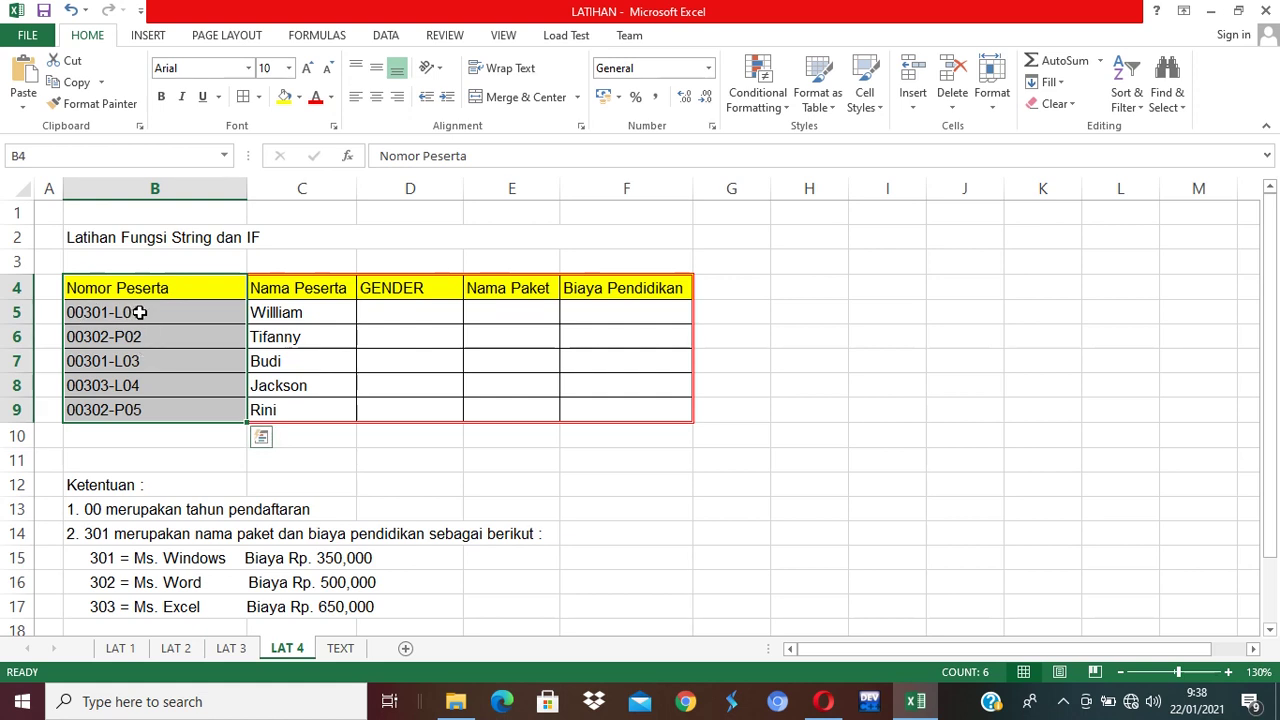
click(158, 318)
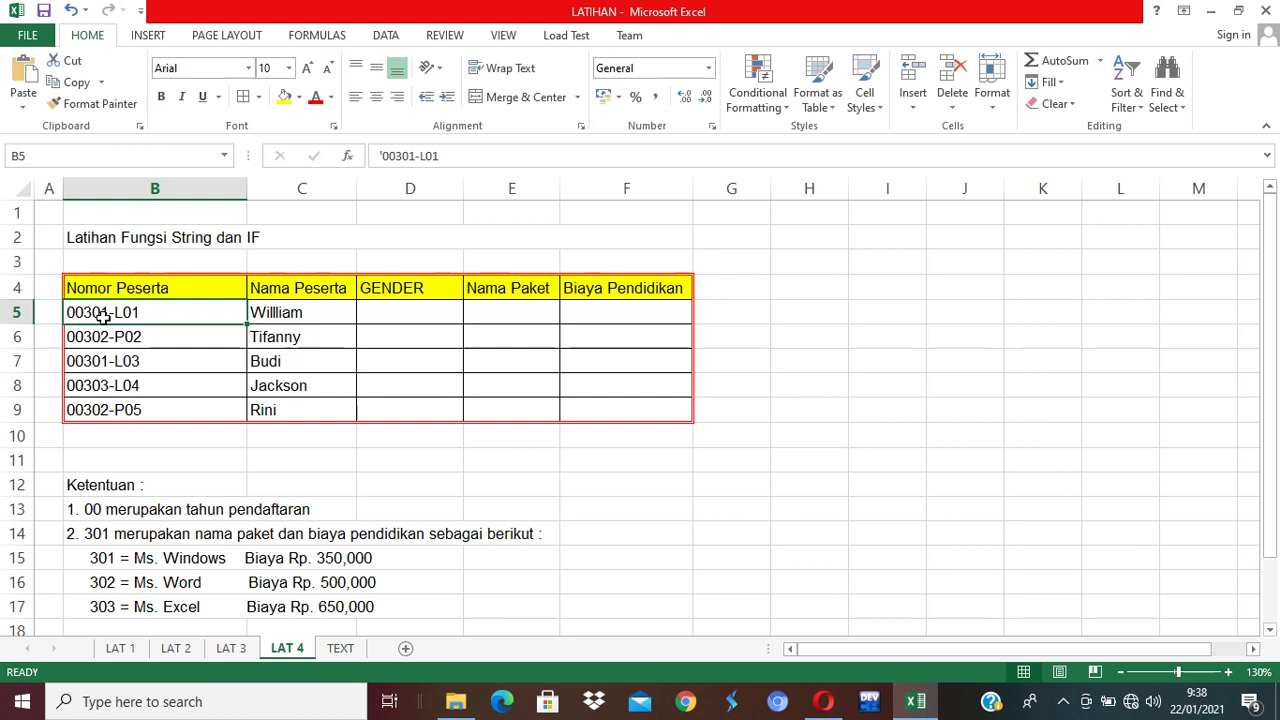
click(420, 312)
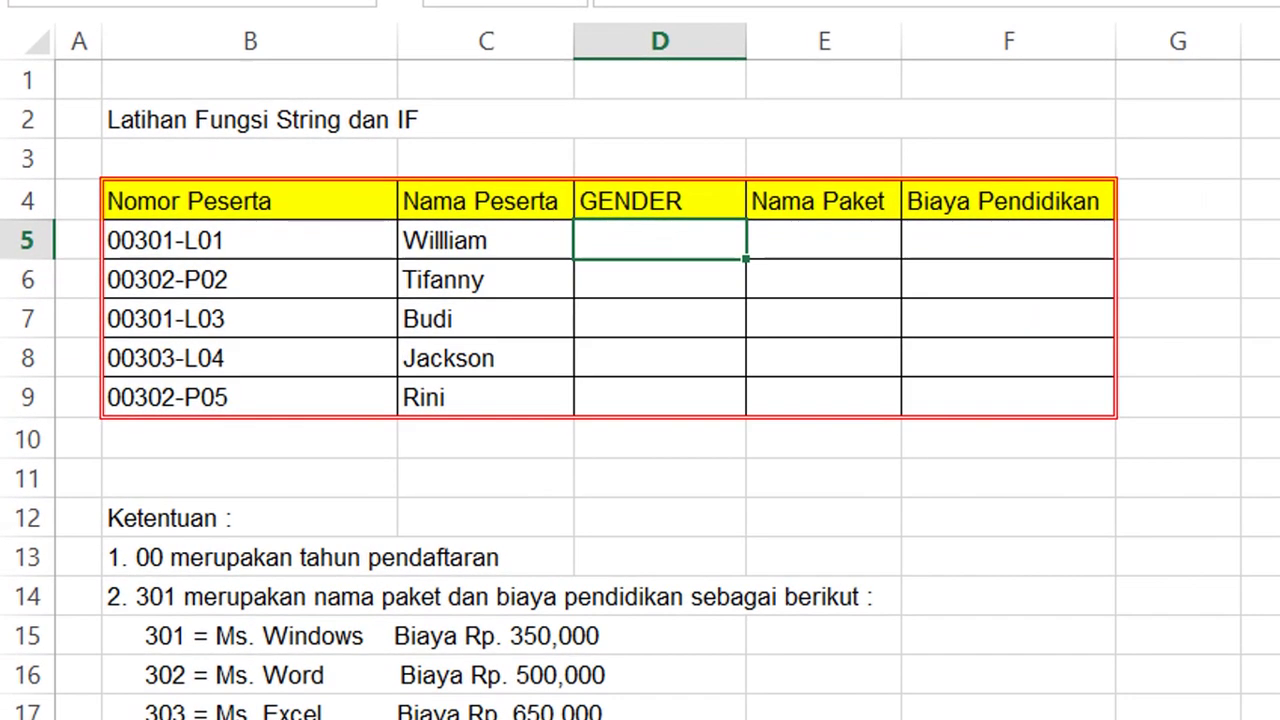
Step: Start =IF( in D5 and launch a blank Notepad window via Win+R for planning
text(=)
text(IF()
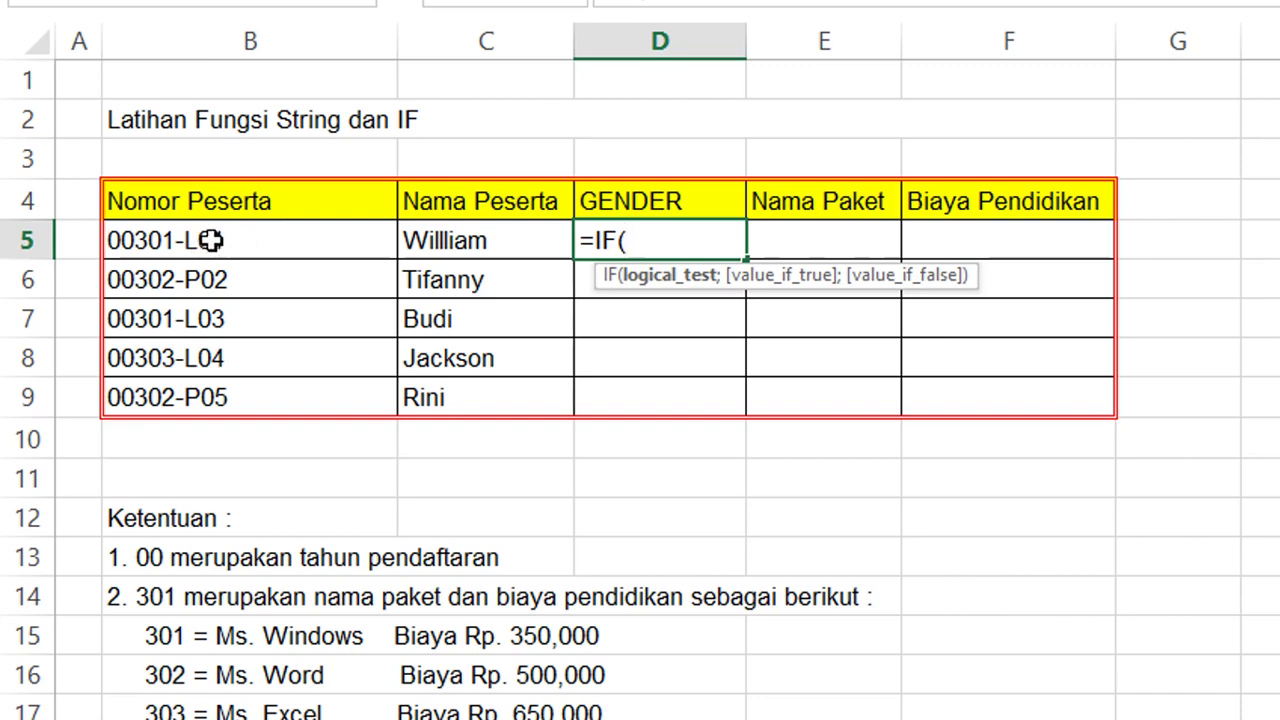
key(super+r)
key(Return)
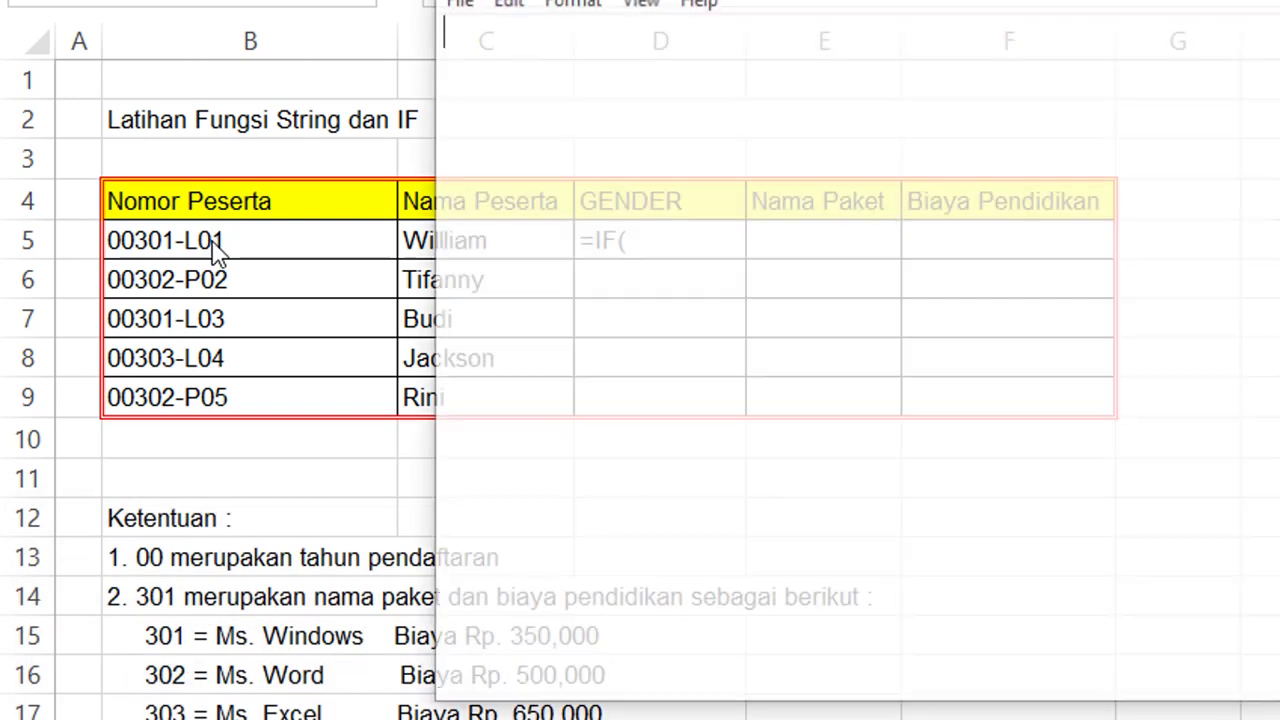
Step: Write '- JIKA NOMOR PESERTA TENGAH = L' in Notepad, then return to Excel's D5 formula
drag(1143, 191, 1230, 238)
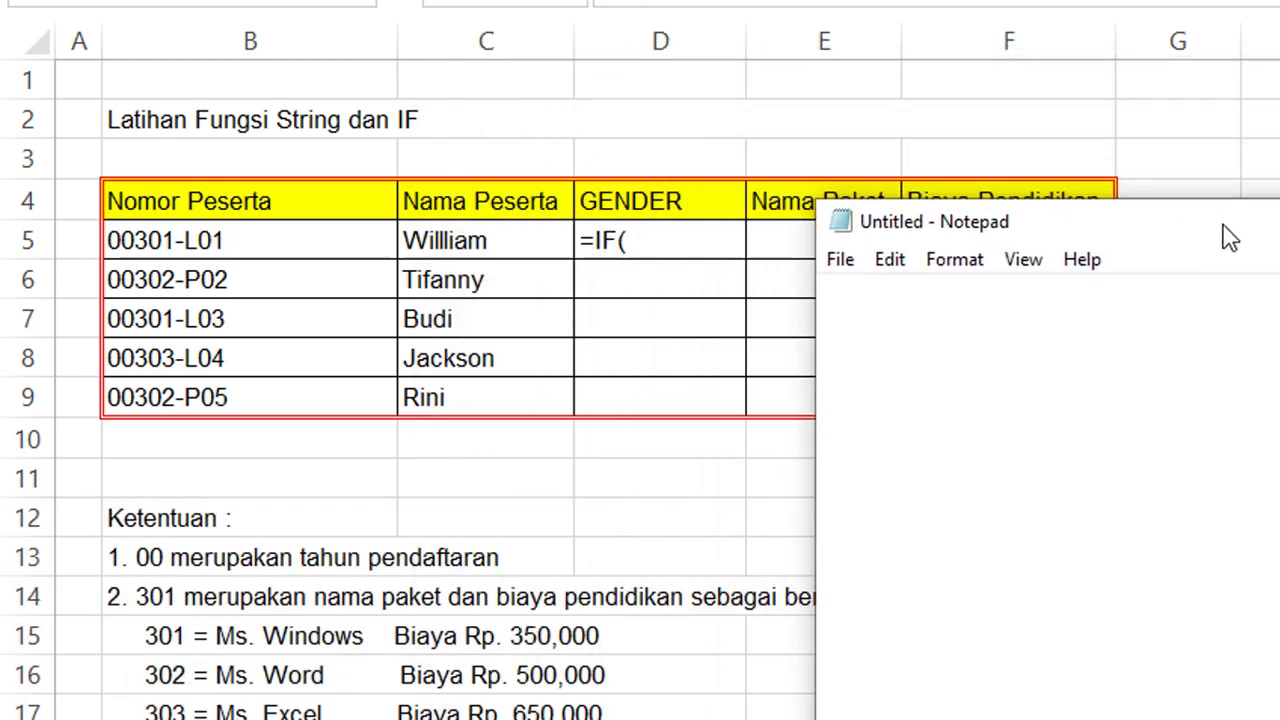
text(- JIK)
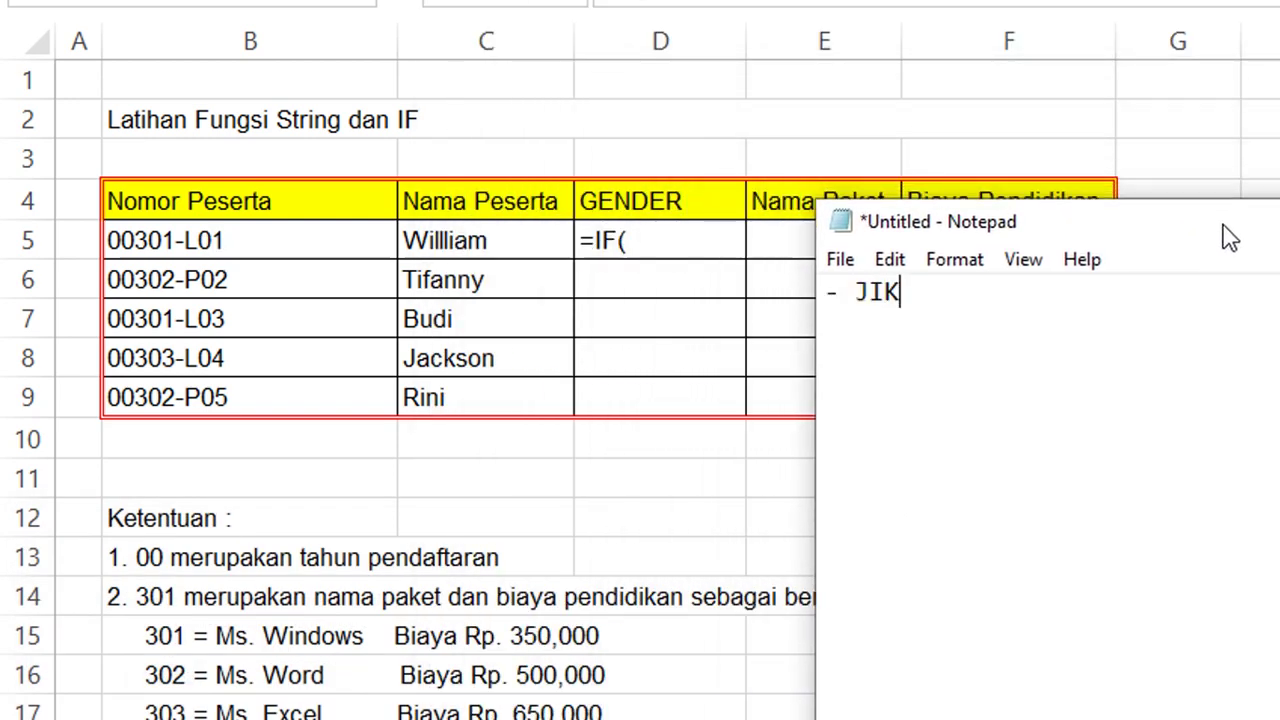
text(A )
text(KODE)
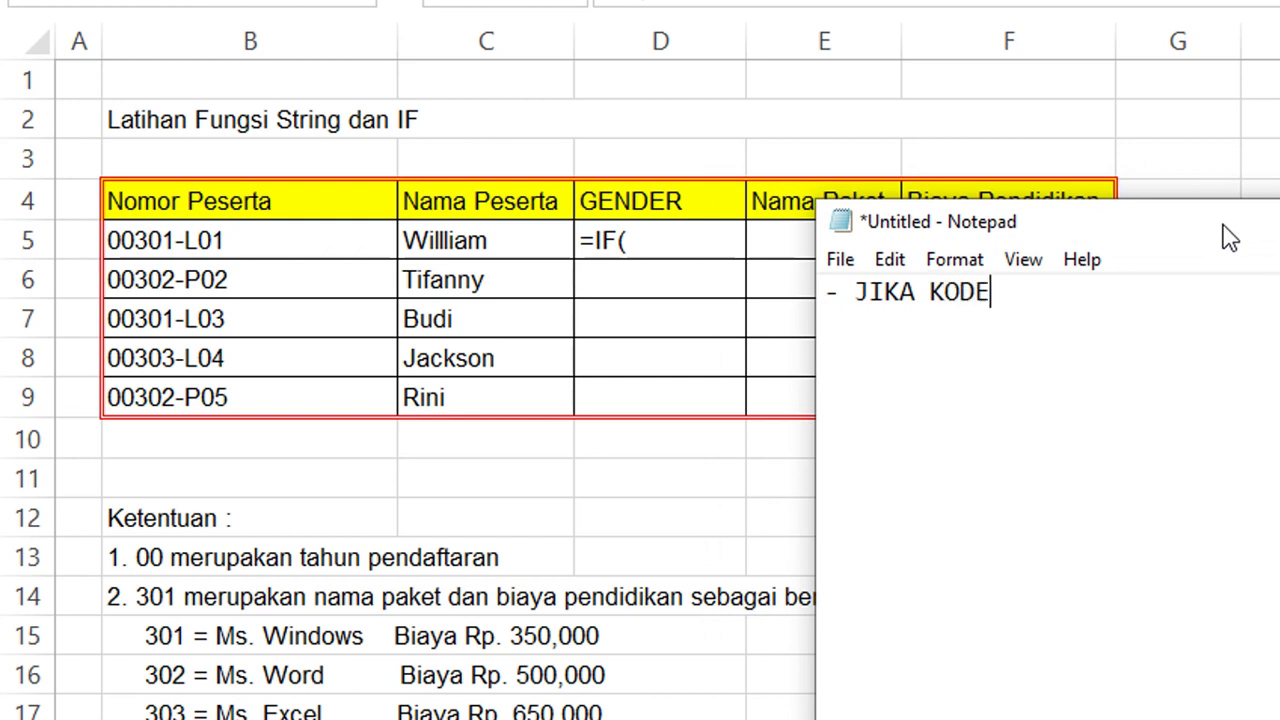
key(ctrl+shift+Left)
text(M)
key(BackSpace)
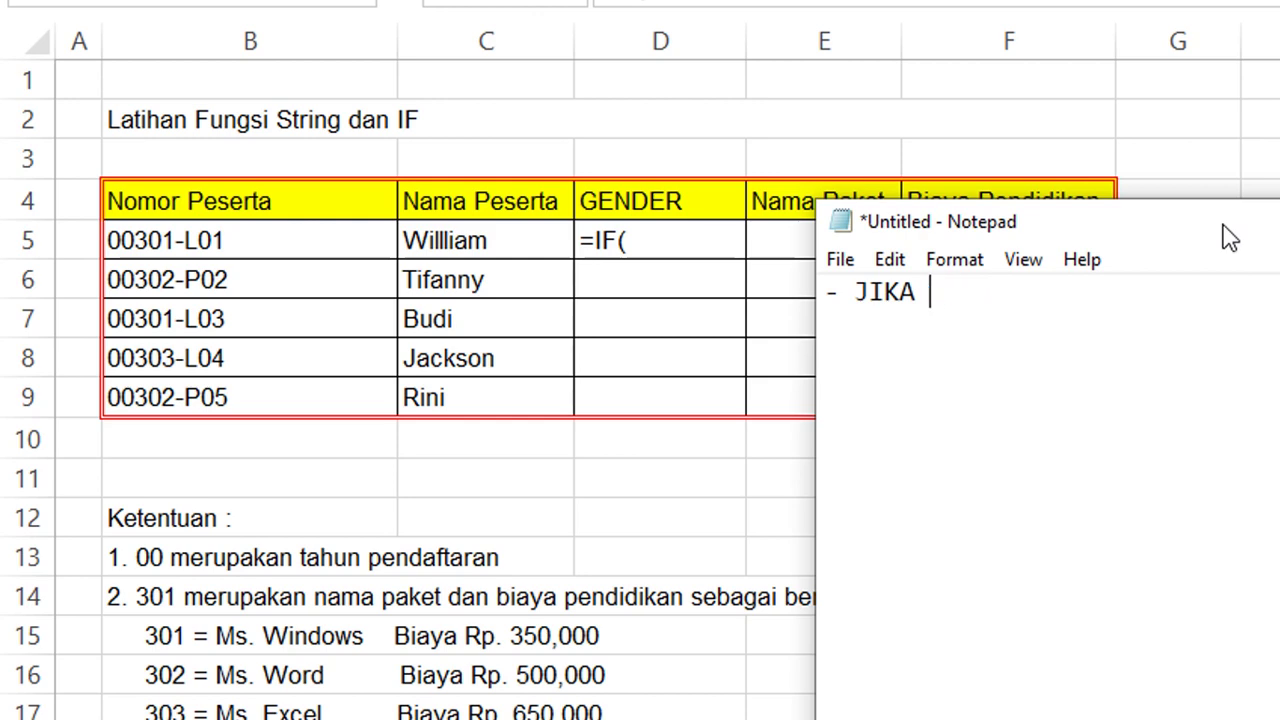
text(NOMOR PES)
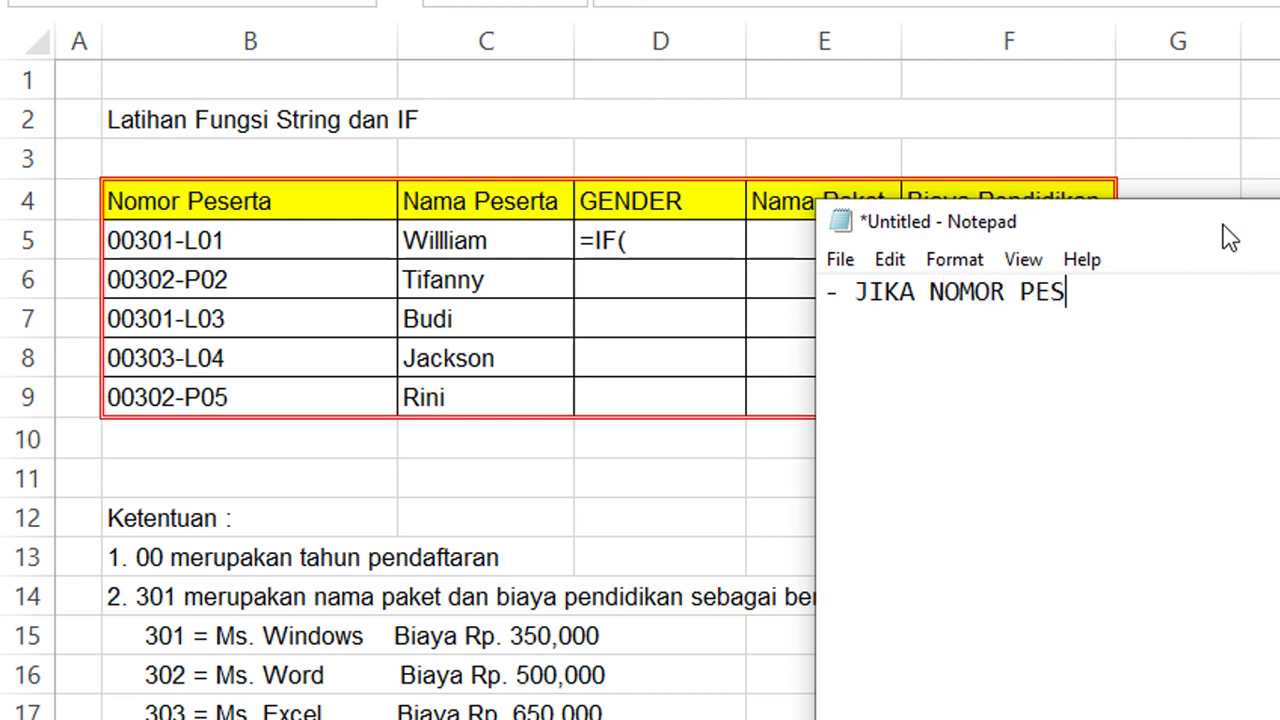
text(ERTA )
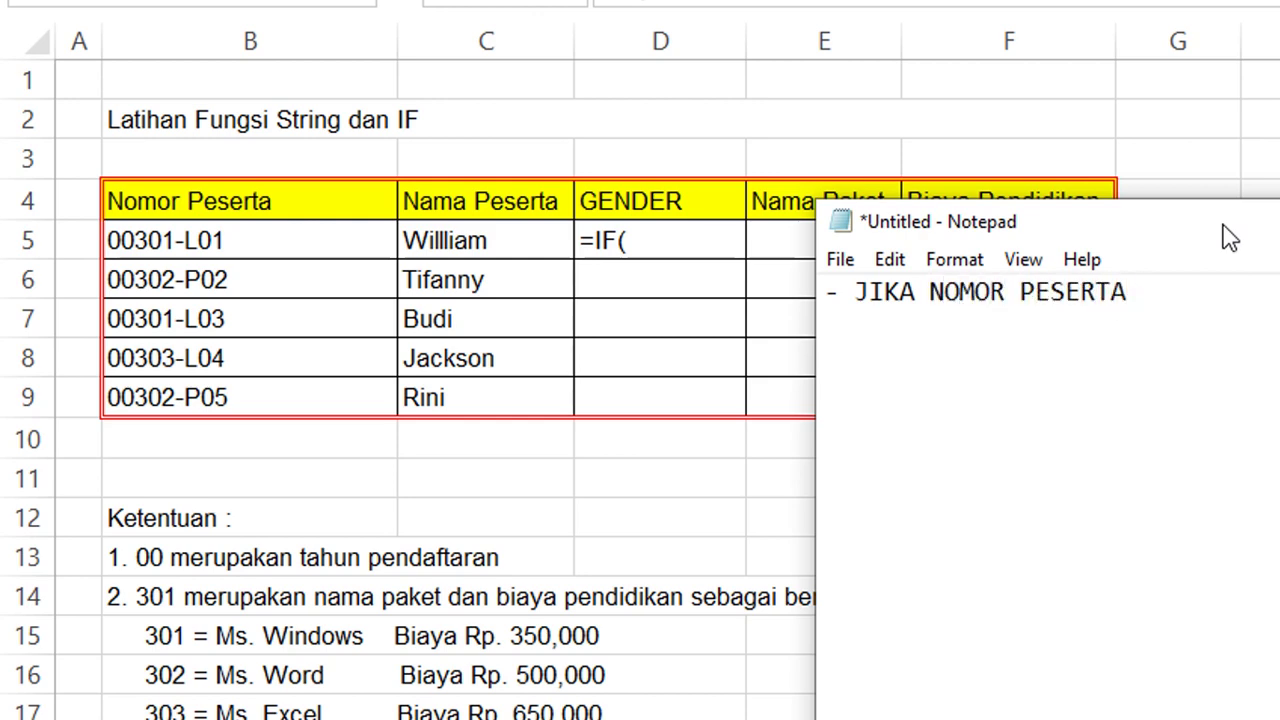
text(BA)
key(BackSpace)
key(BackSpace)
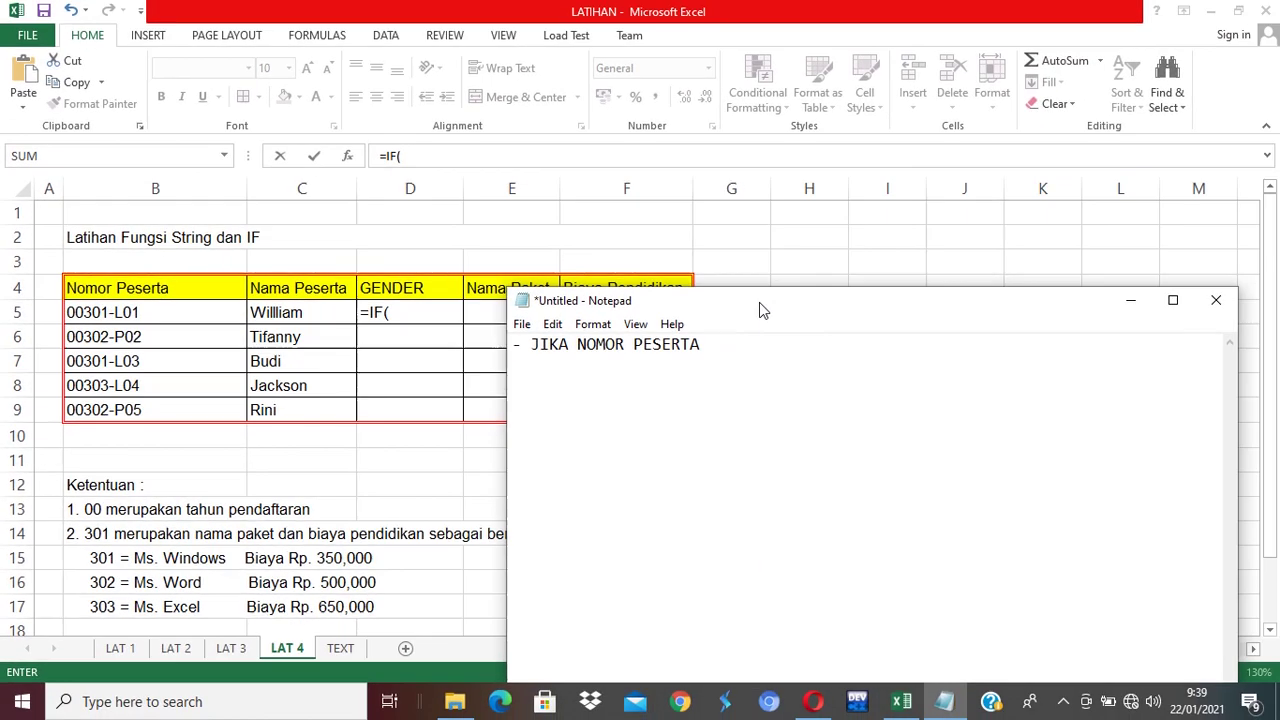
text(TENGAH )
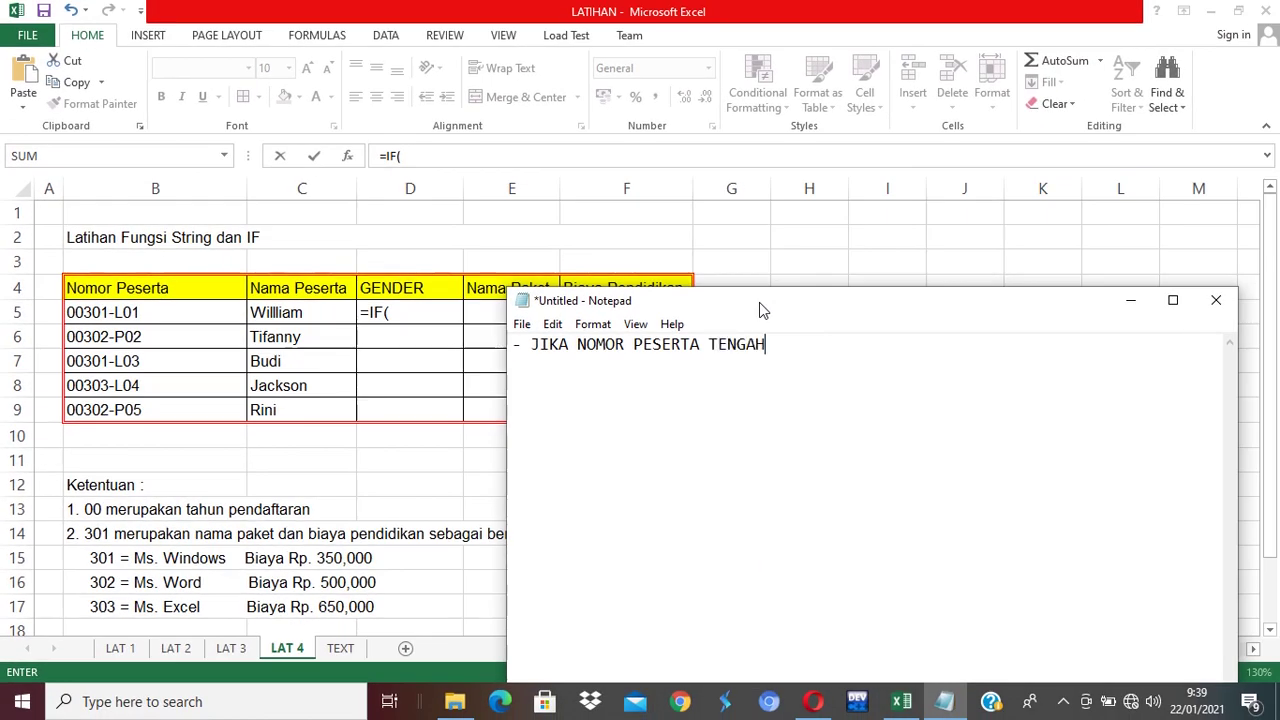
text(= )
text(L)
drag(856, 347, 522, 348)
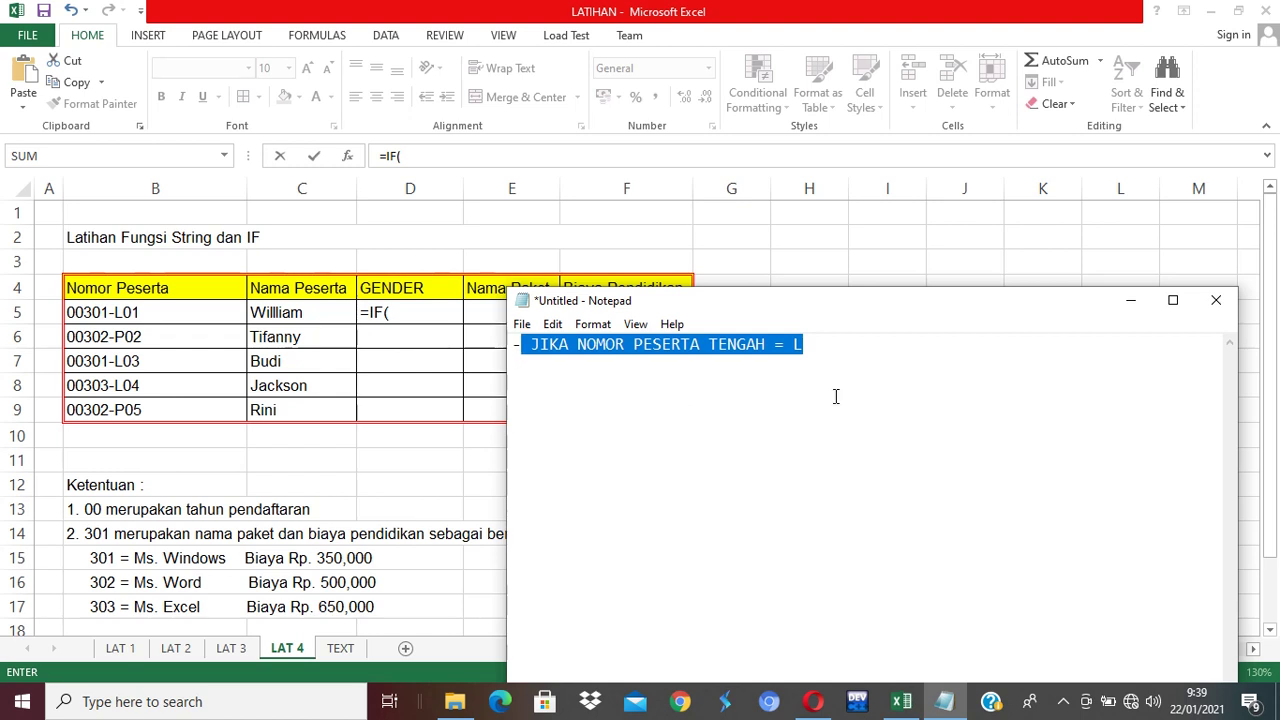
click(427, 316)
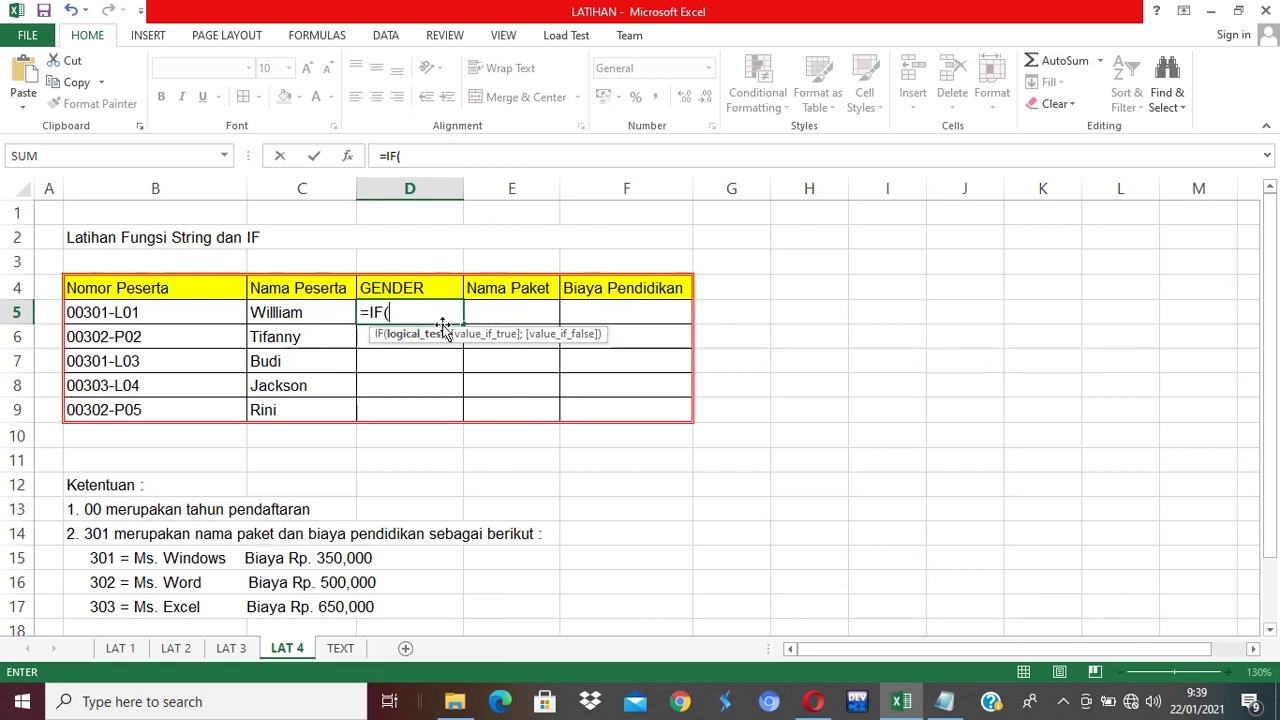
Step: Add the test MID(B5;7;1)="L" to the D5 IF formula
text(MID()
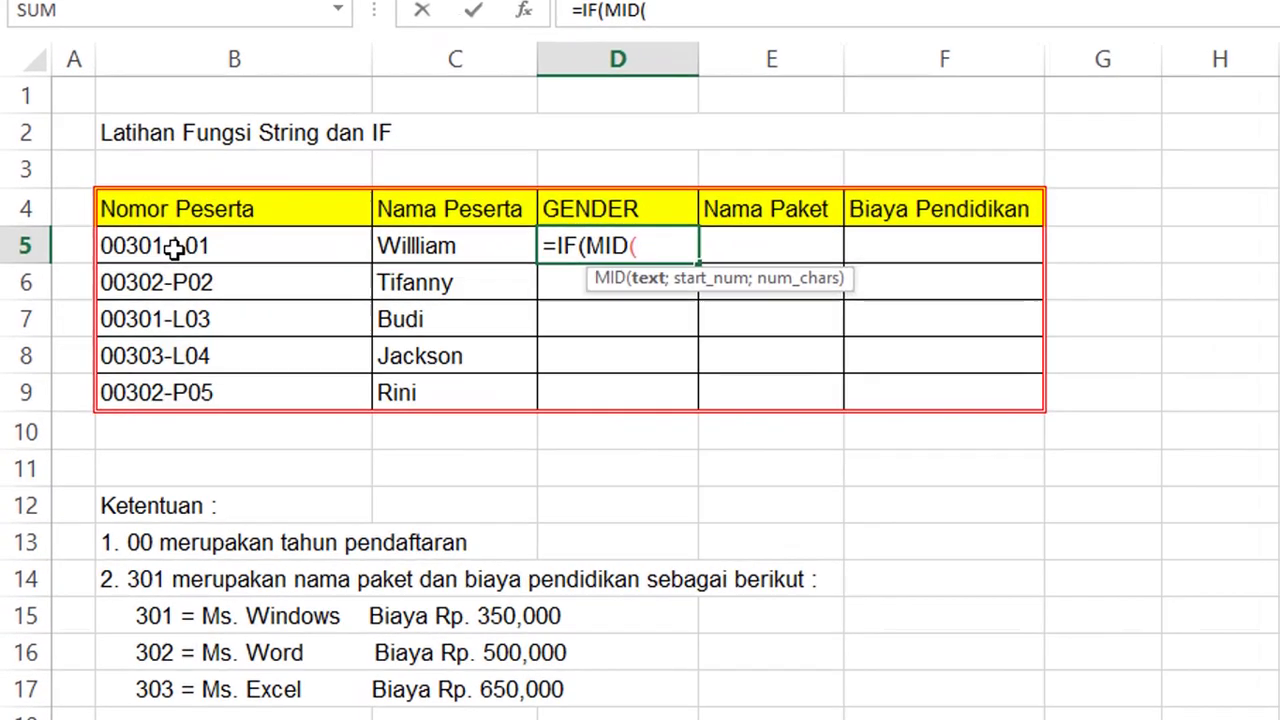
click(122, 305)
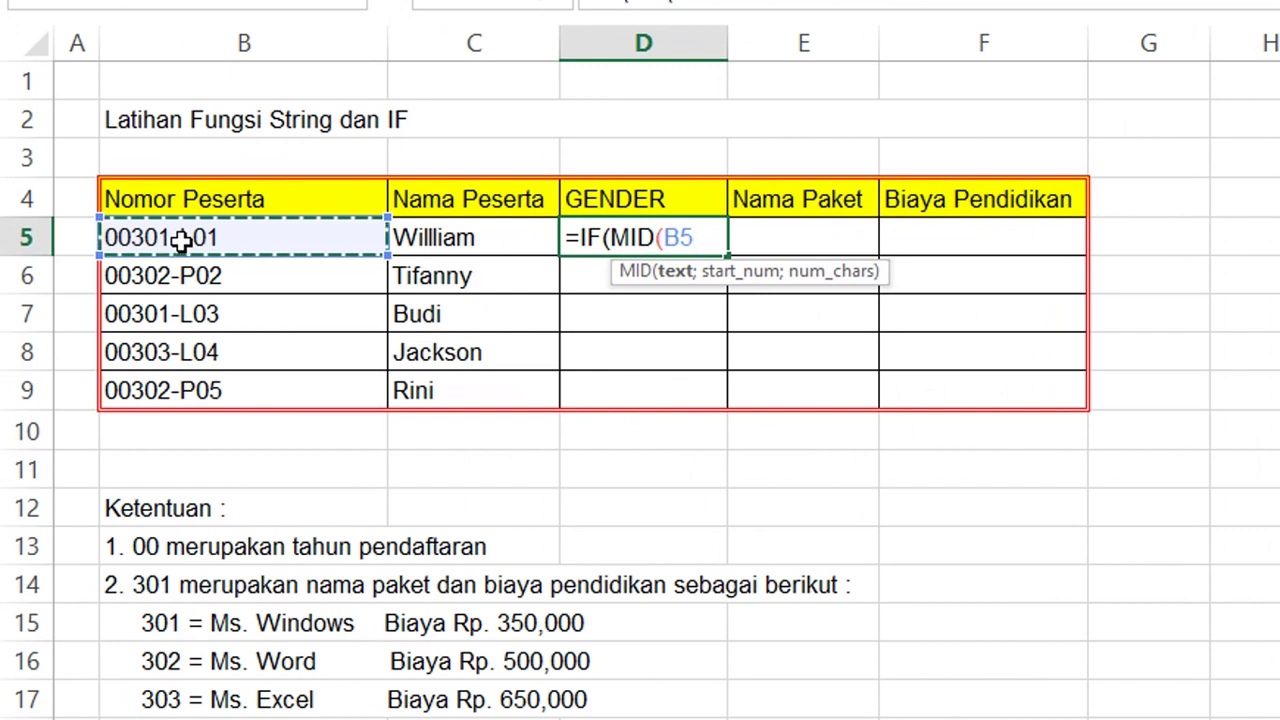
text(;)
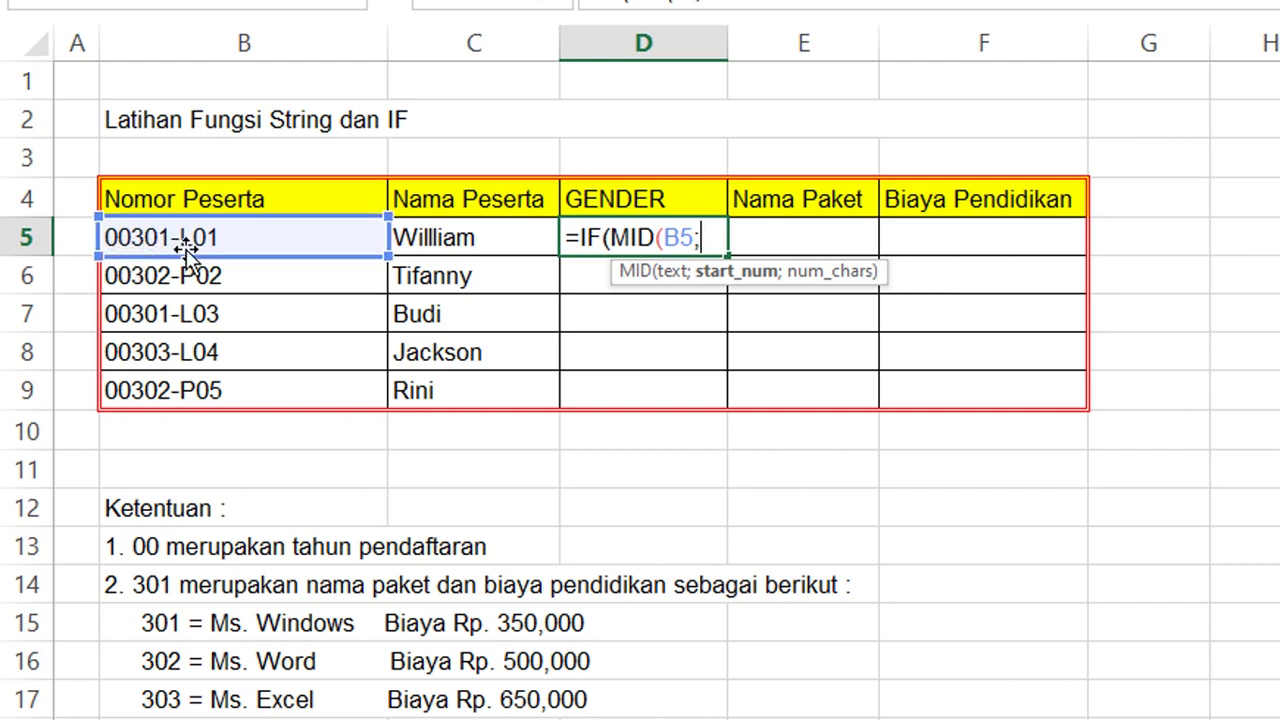
text(7)
text(;1)
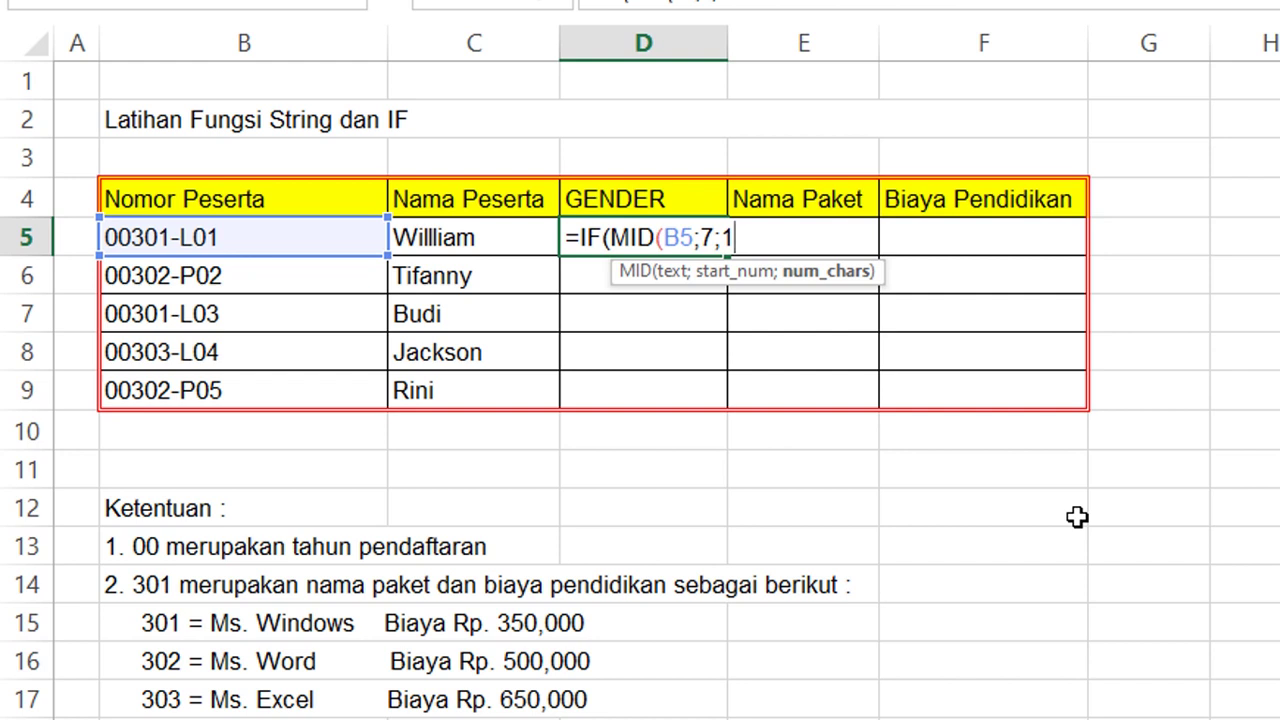
text())
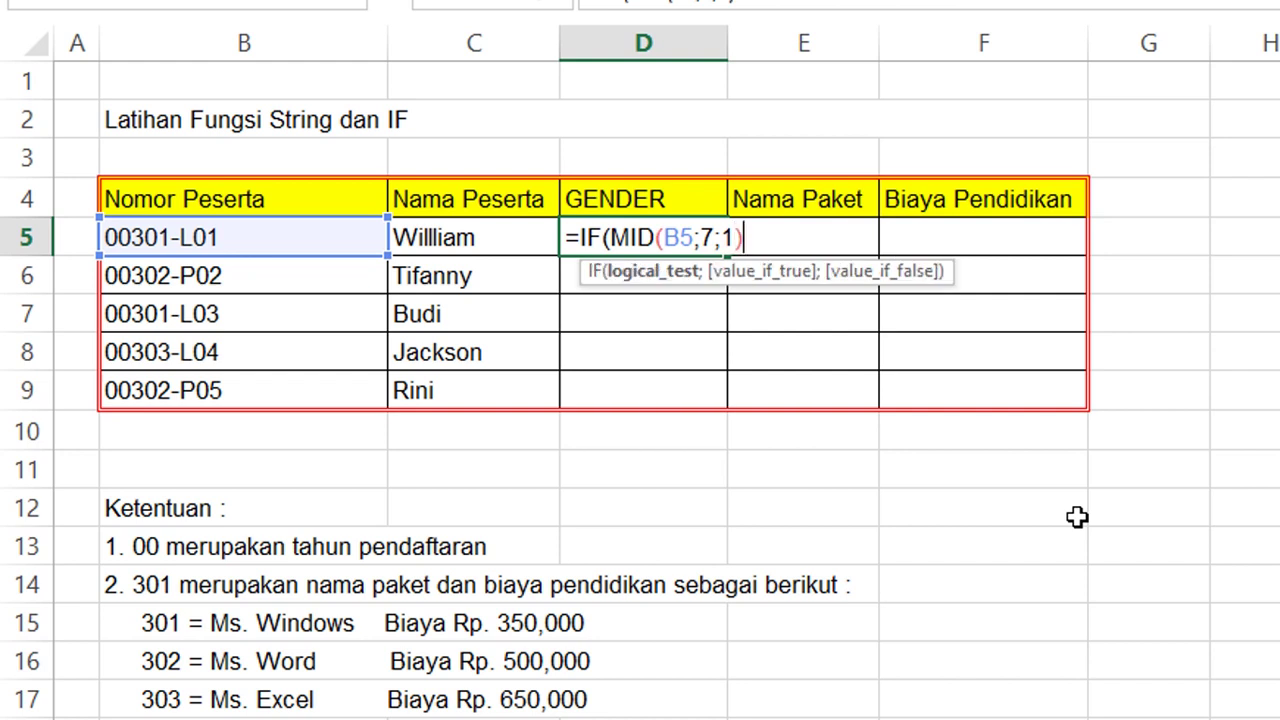
text(=)
text(")
text(L)
text(")
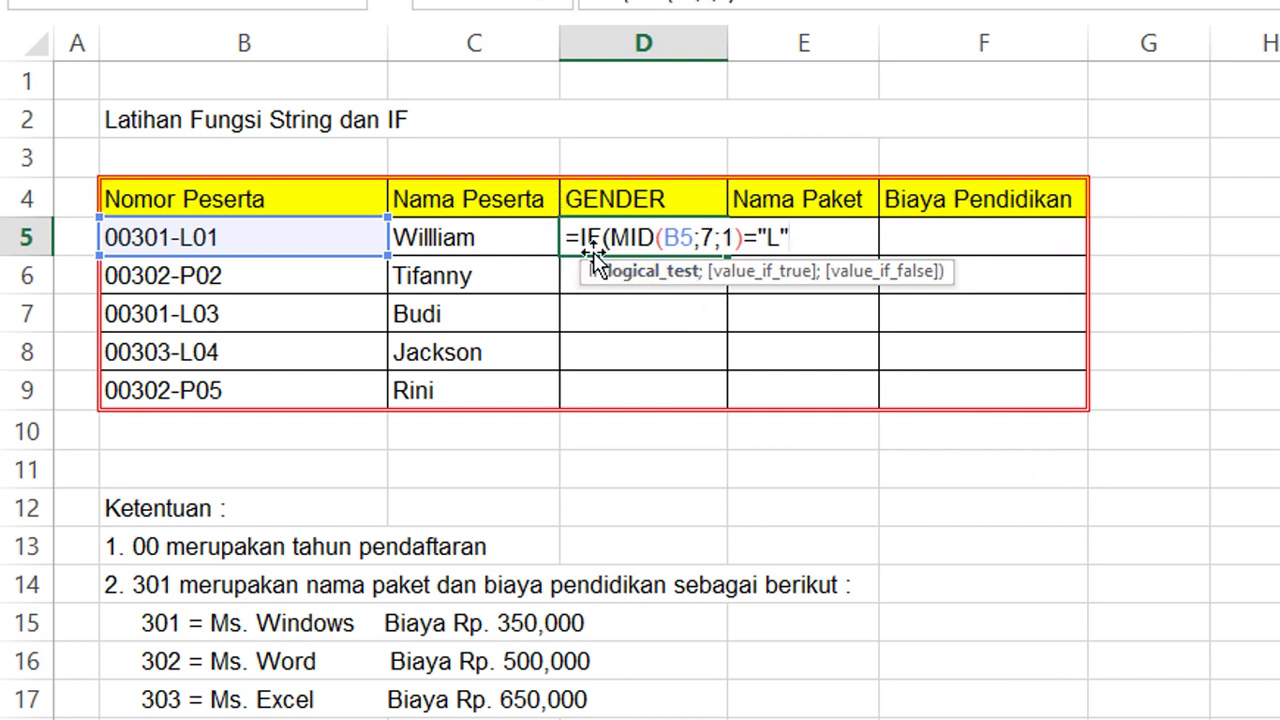
Step: Review the MID(B5;7;1)="L" test and append a semicolon to start the true-value argument
drag(612, 240, 727, 237)
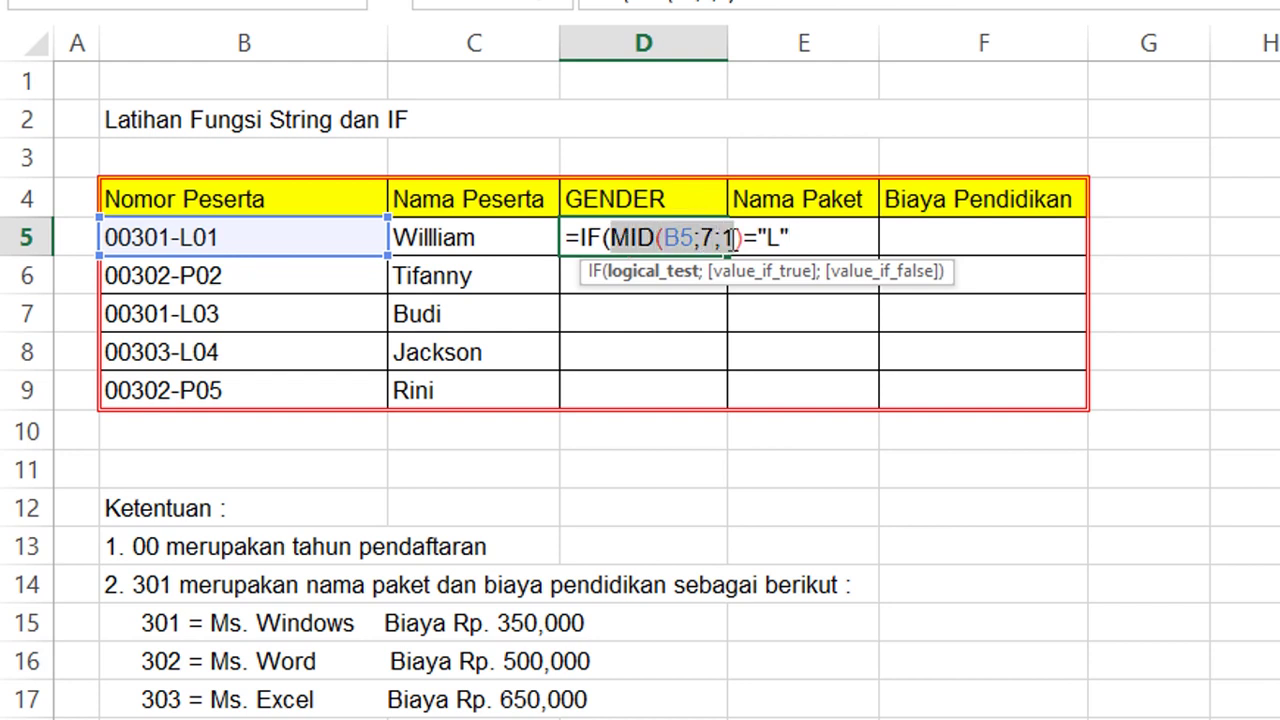
drag(727, 237, 790, 237)
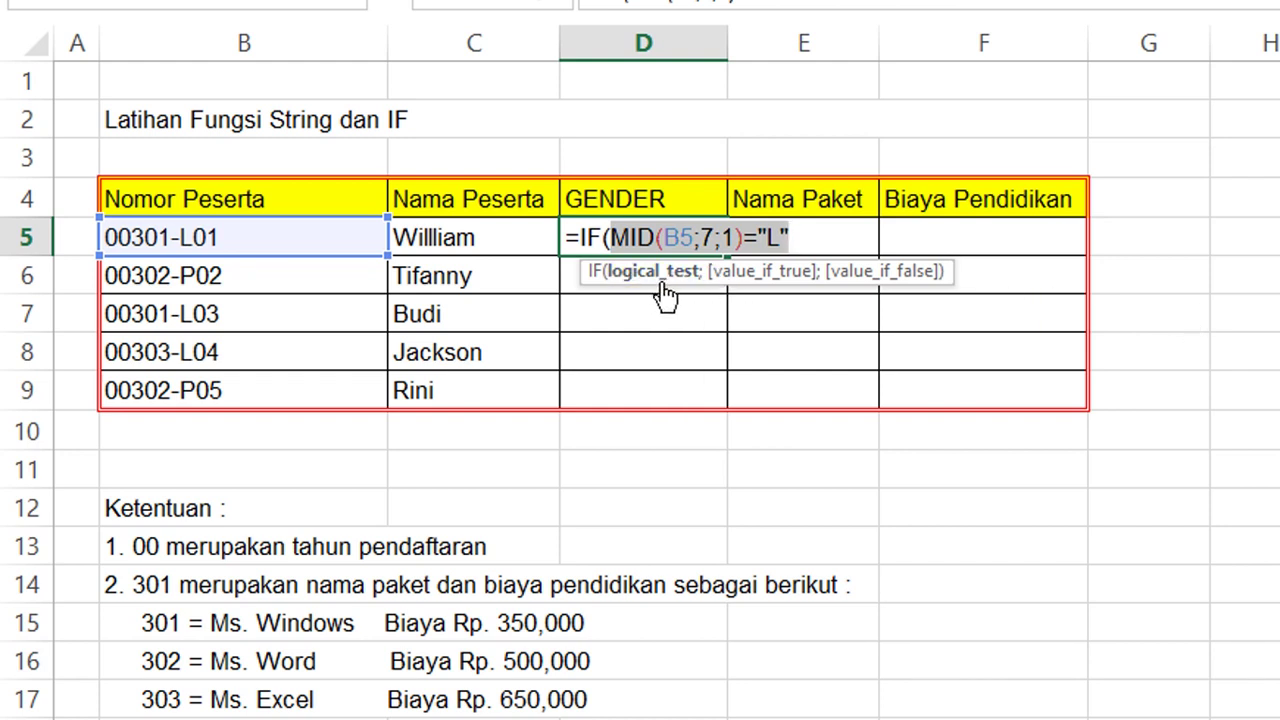
key(Left)
key(Right)
key(Right)
key(Right)
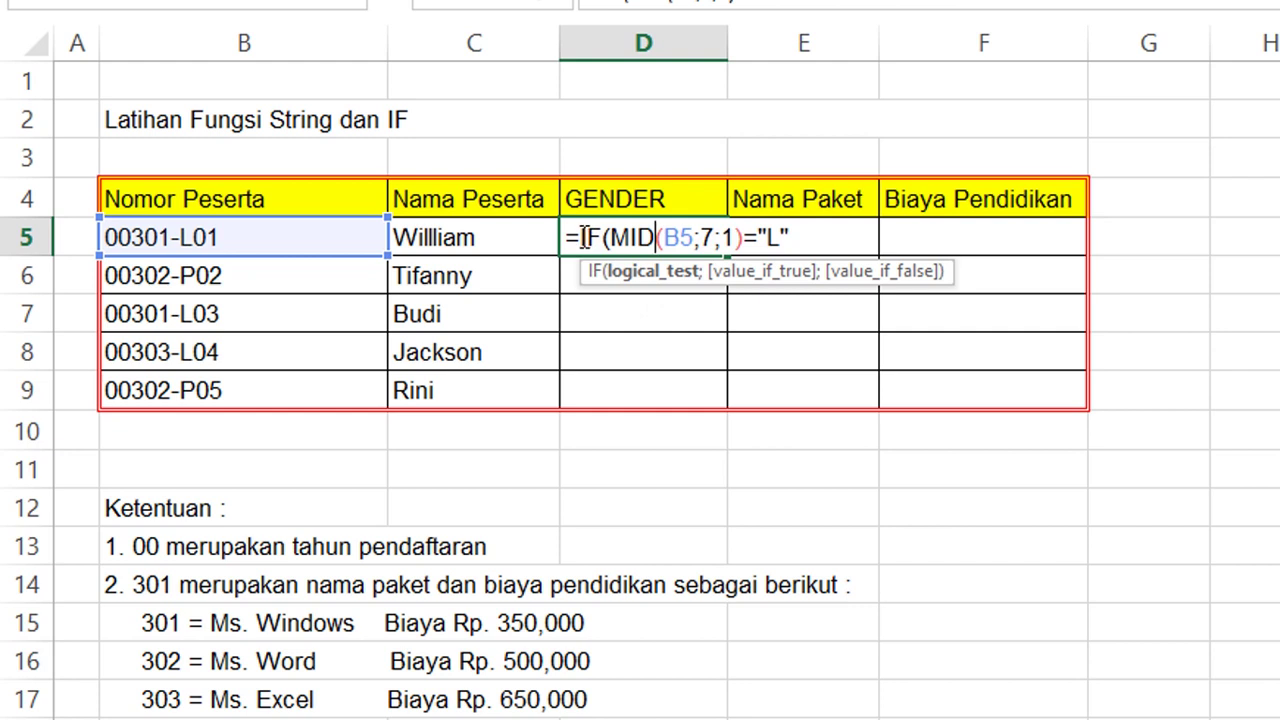
double_click(584, 238)
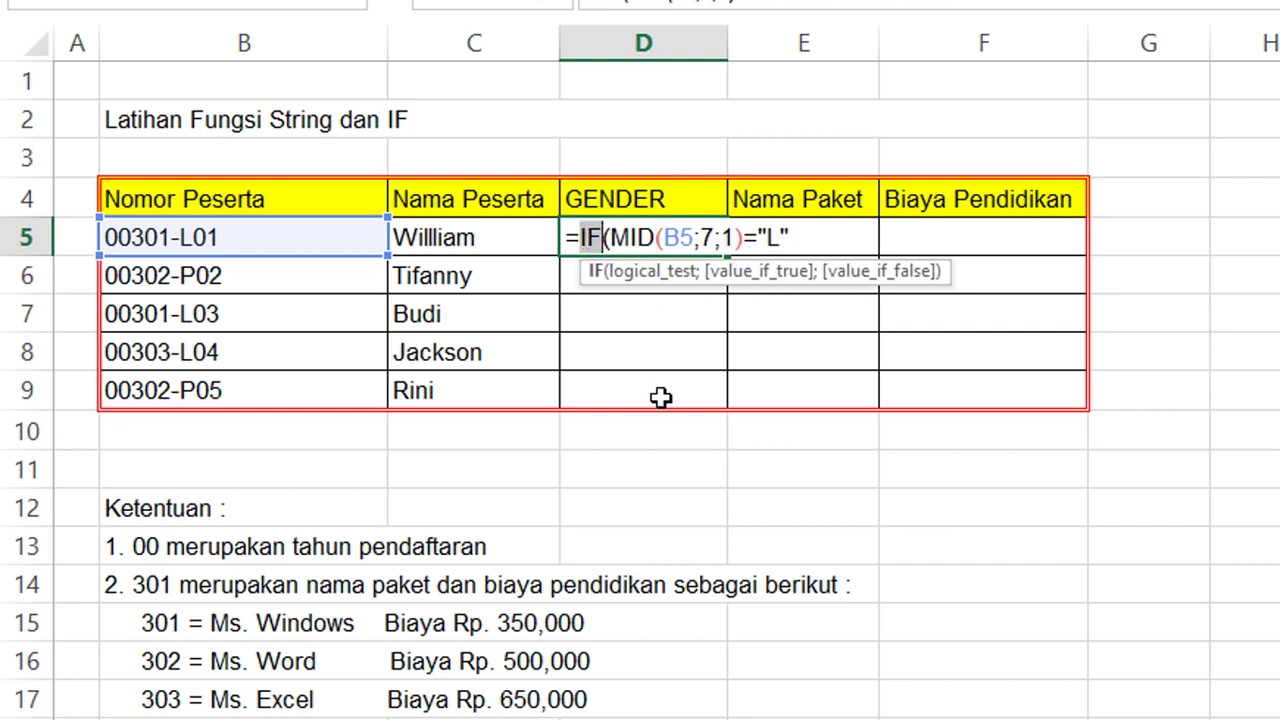
drag(608, 238, 792, 237)
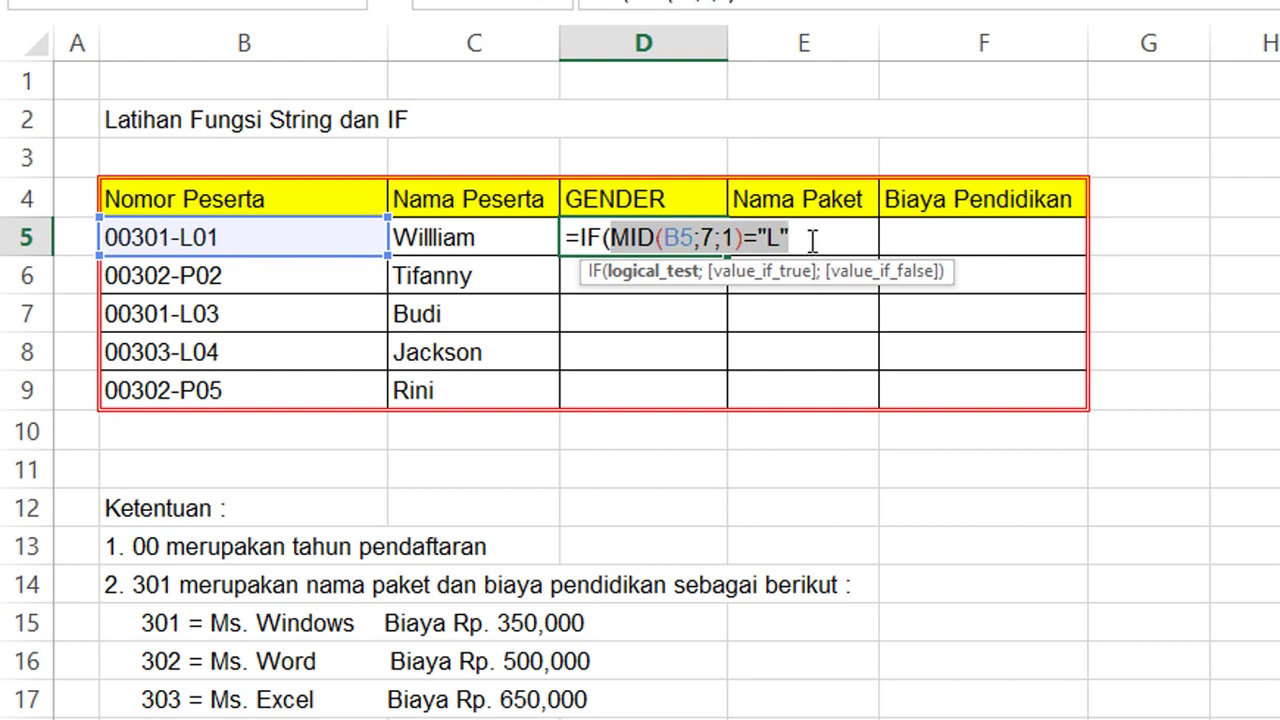
click(815, 238)
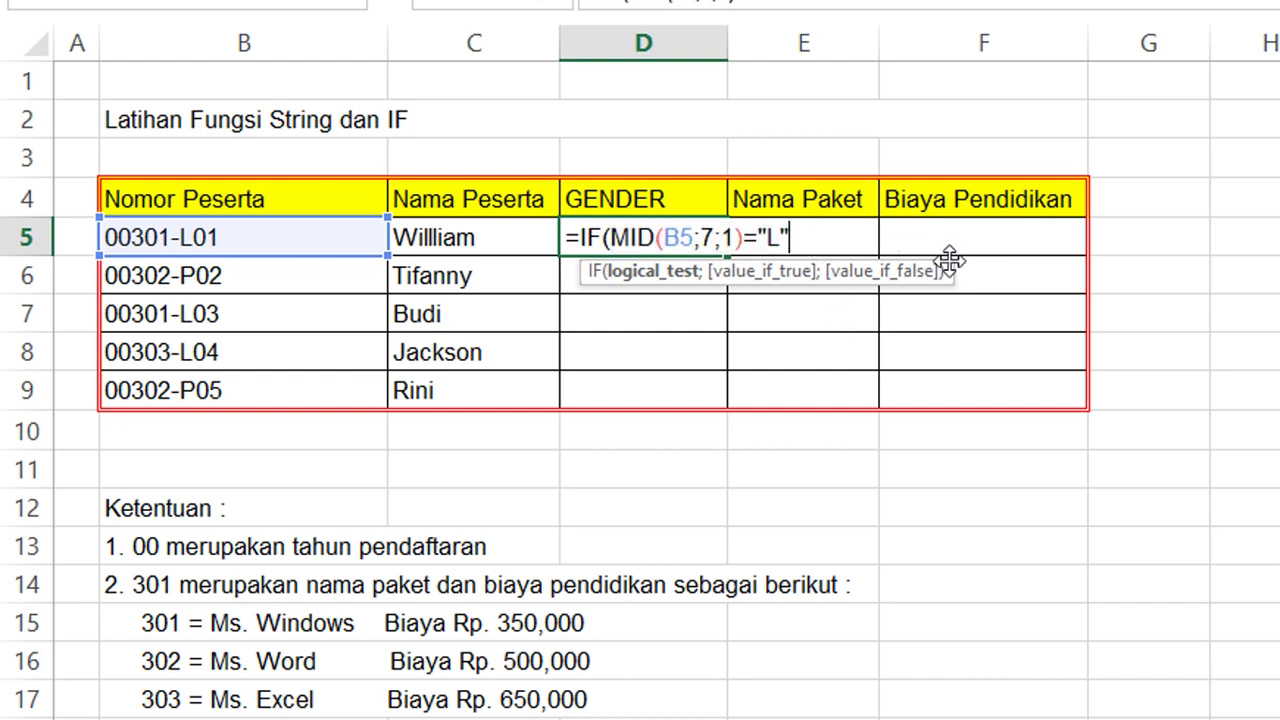
text(;)
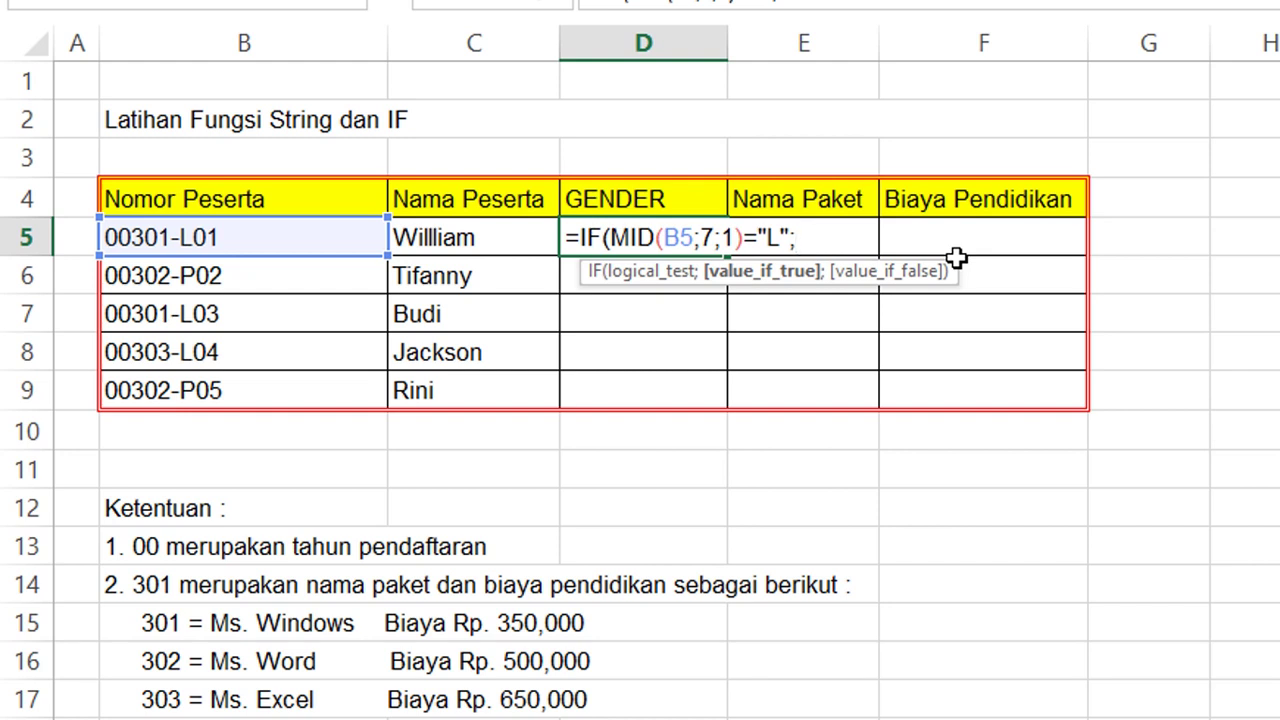
Step: Add results "LAKI LAKI" and "PEREMPUAN", close and commit the formula so D5 shows LAKI LAKI
text(")
text(LAKI LA)
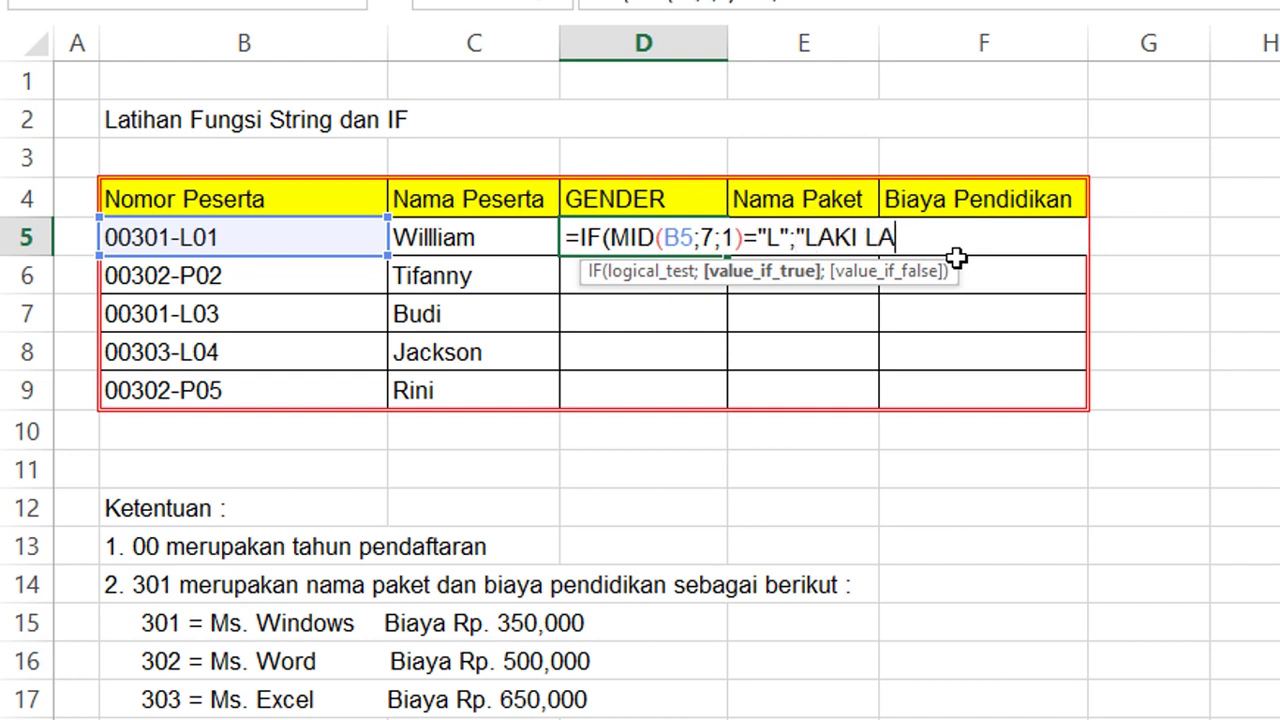
text(KI")
text(;)
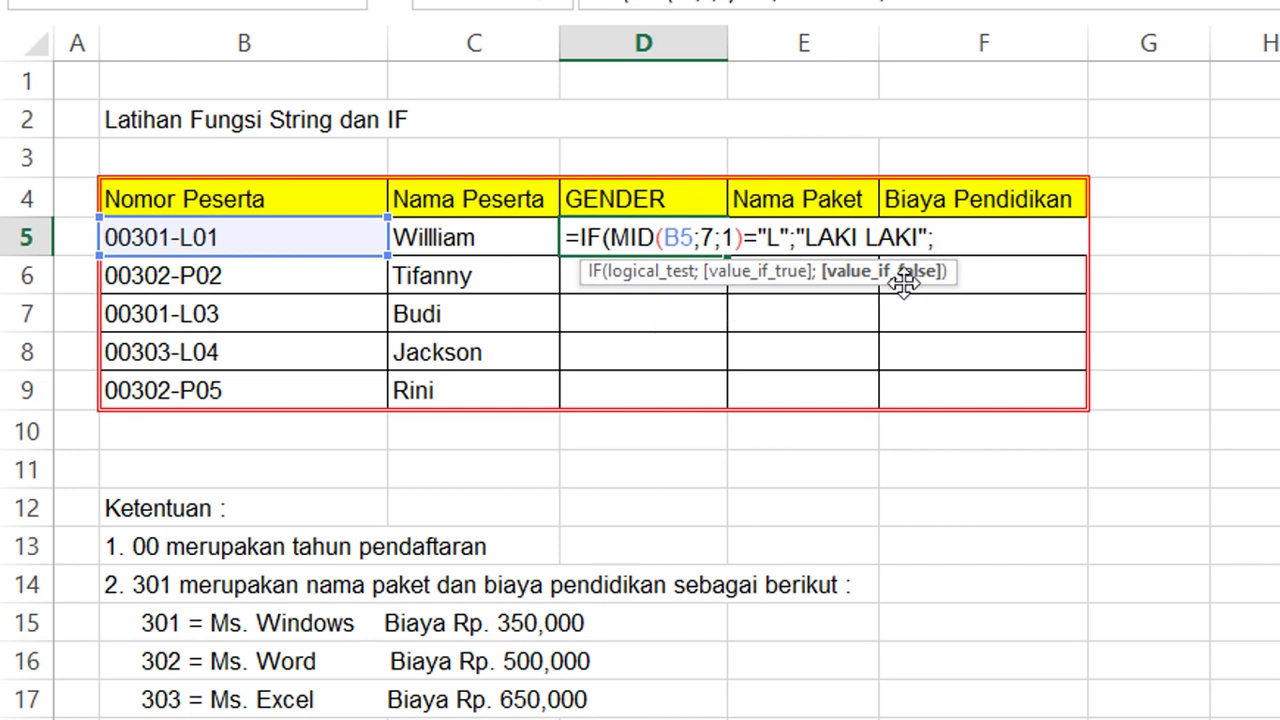
text(")
text(PEREMPUAN)
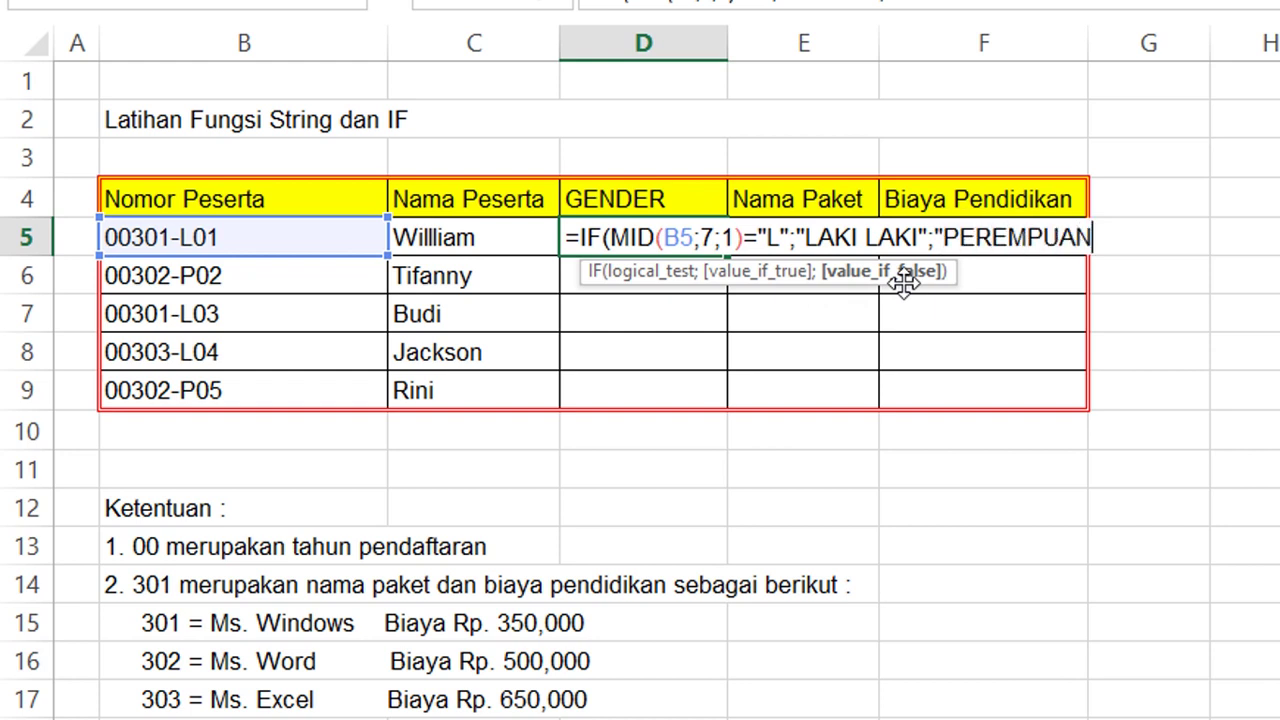
text(")
drag(611, 237, 890, 244)
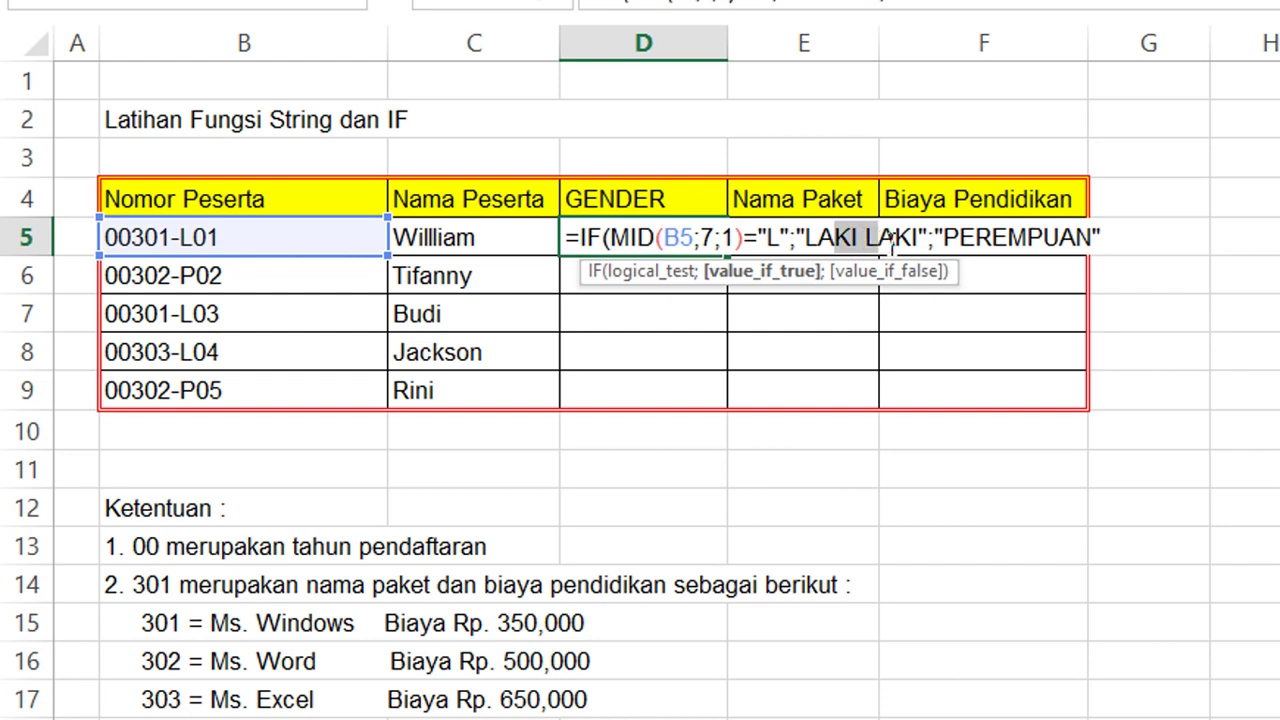
click(951, 236)
drag(947, 237, 1056, 240)
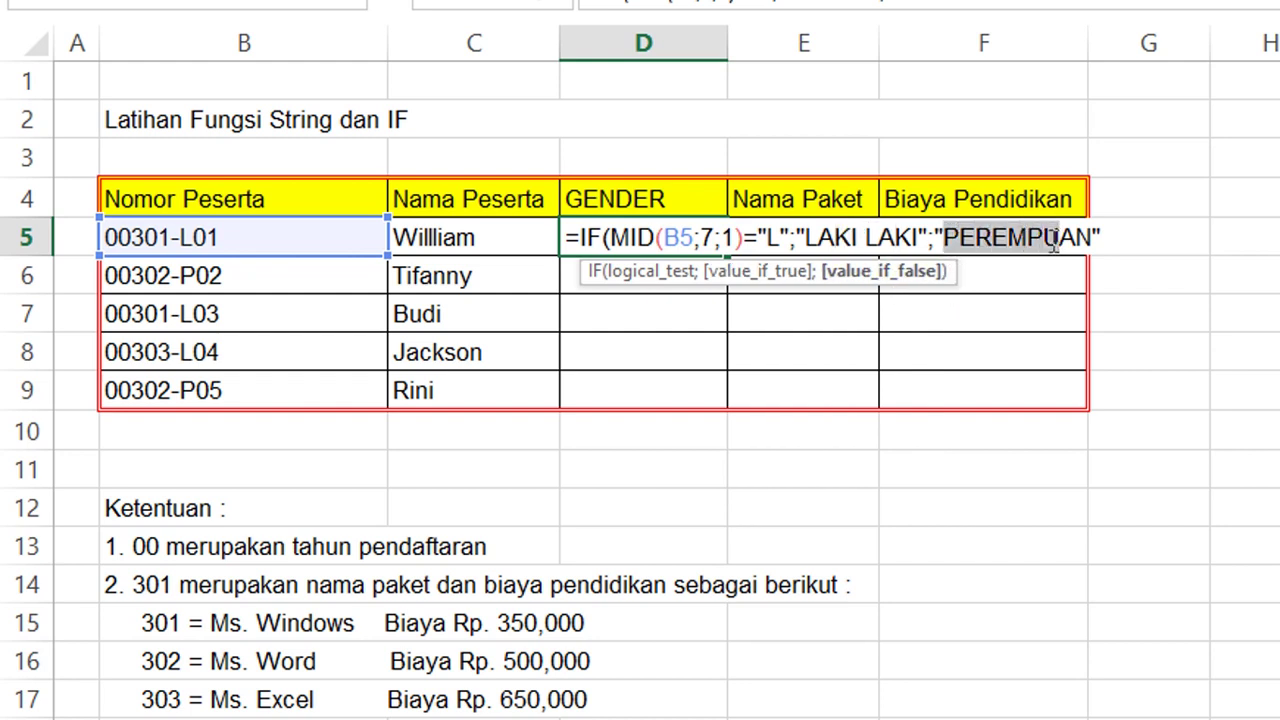
click(1104, 240)
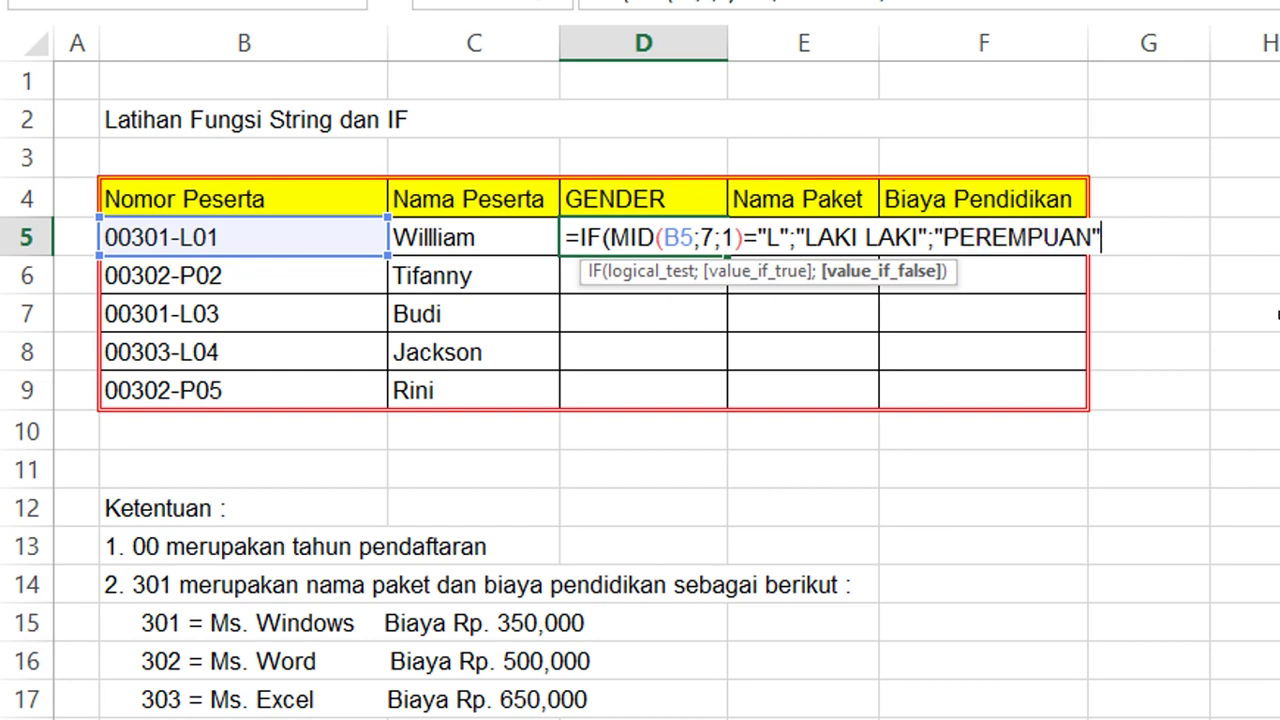
text())
key(Return)
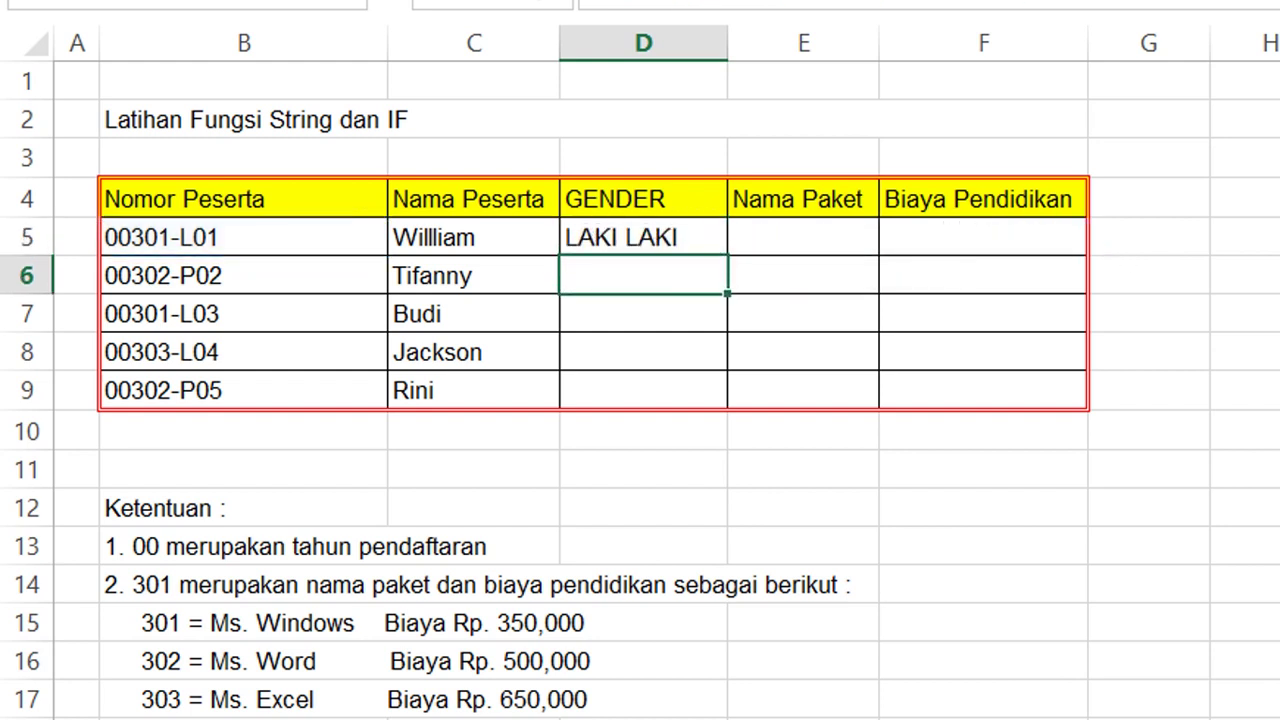
click(630, 236)
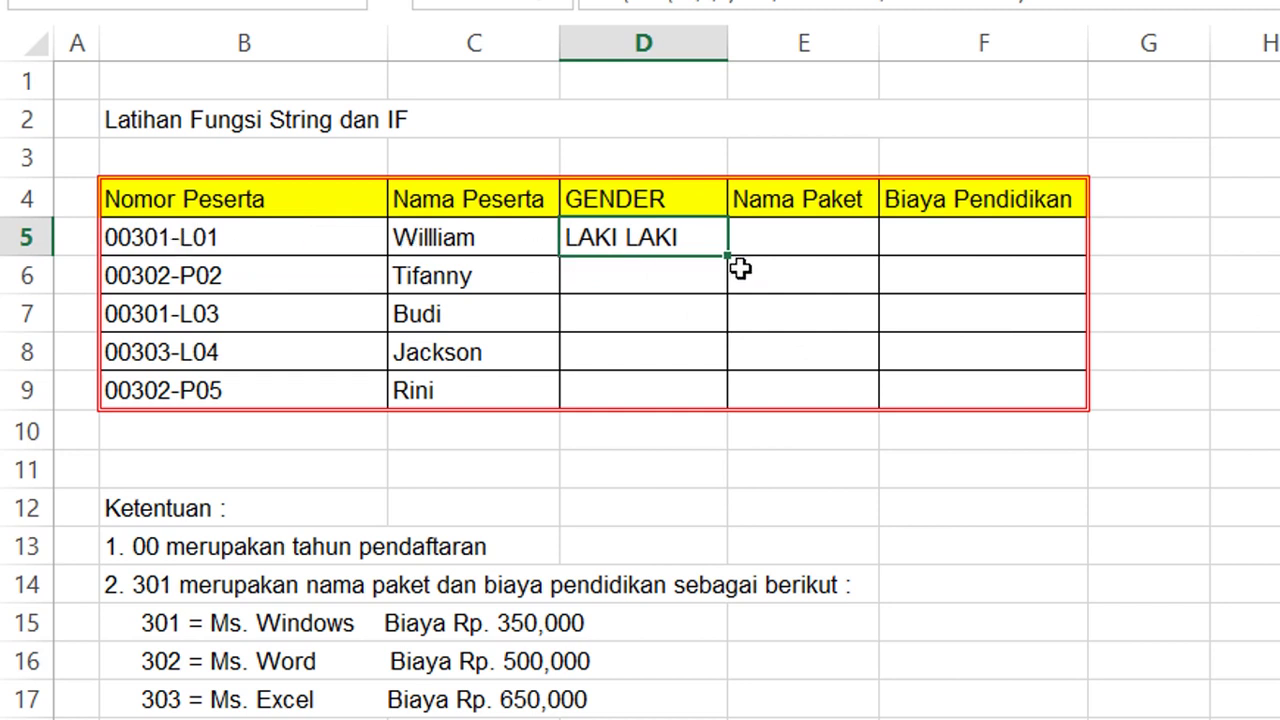
Step: Fill the D5 GENDER formula down through D9, then select B5
drag(727, 257, 729, 400)
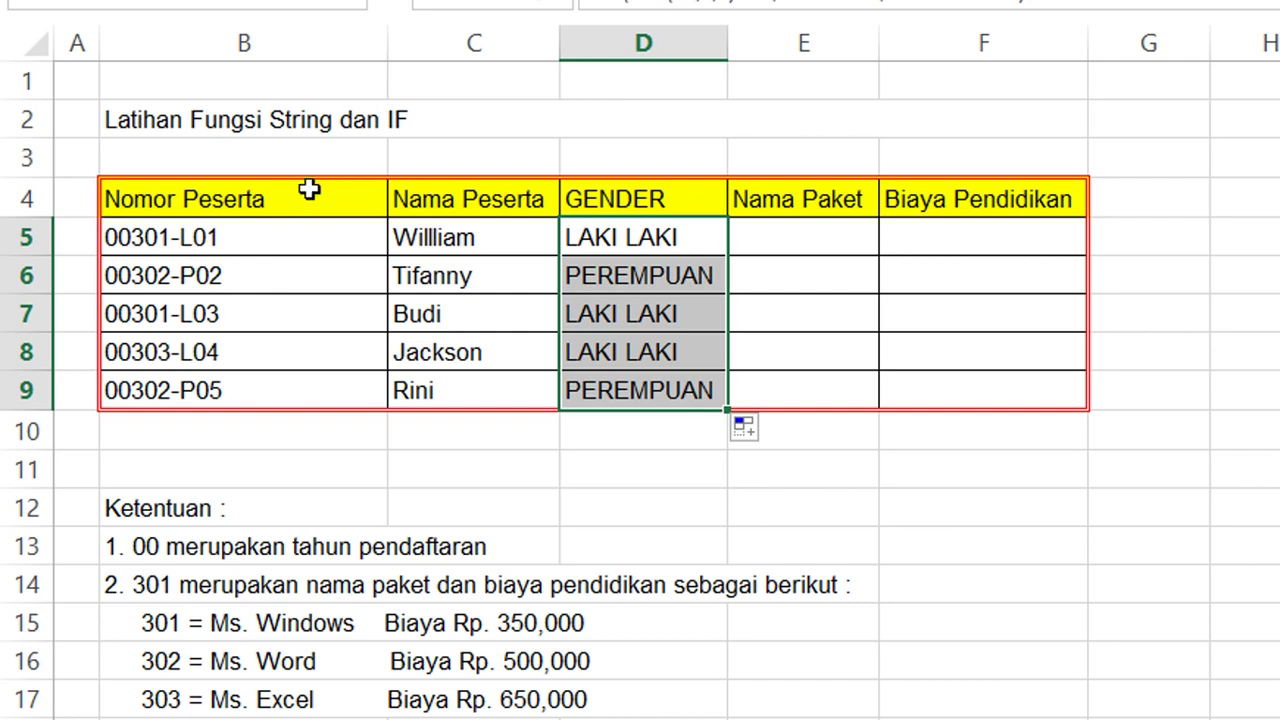
click(222, 242)
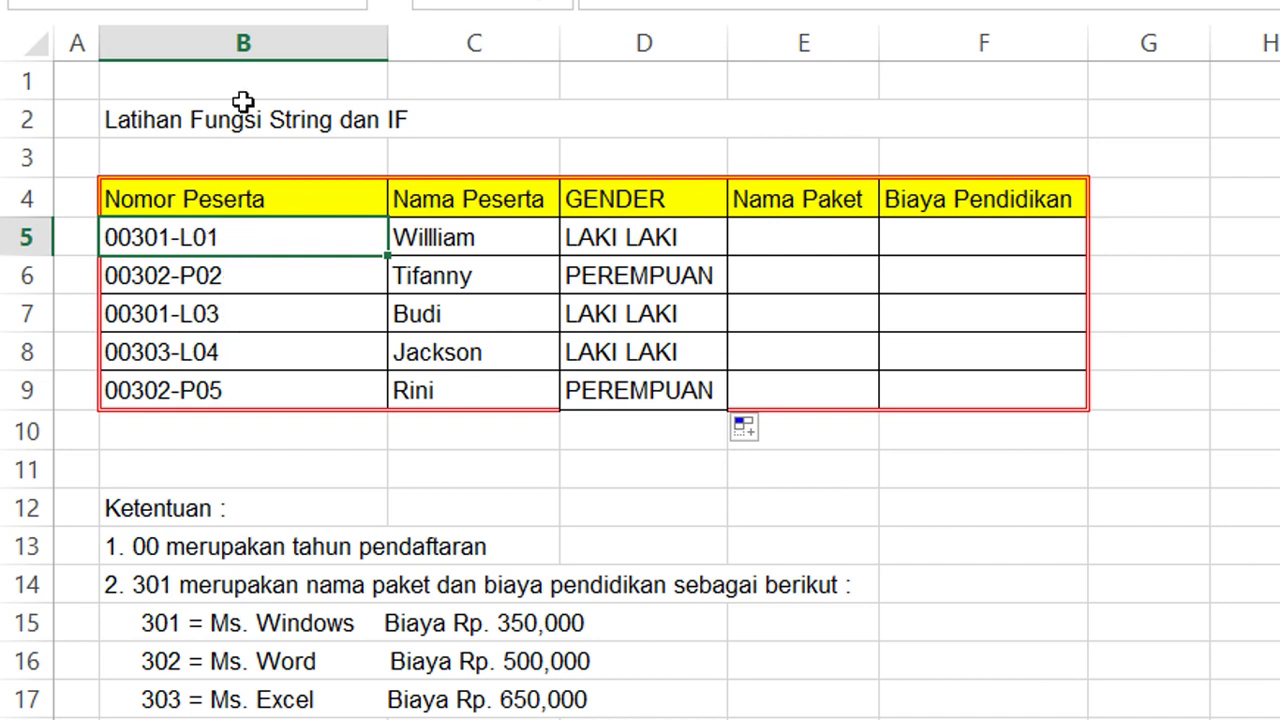
Step: Review the package list in rows 15–17, then start =IF( in E5
click(789, 236)
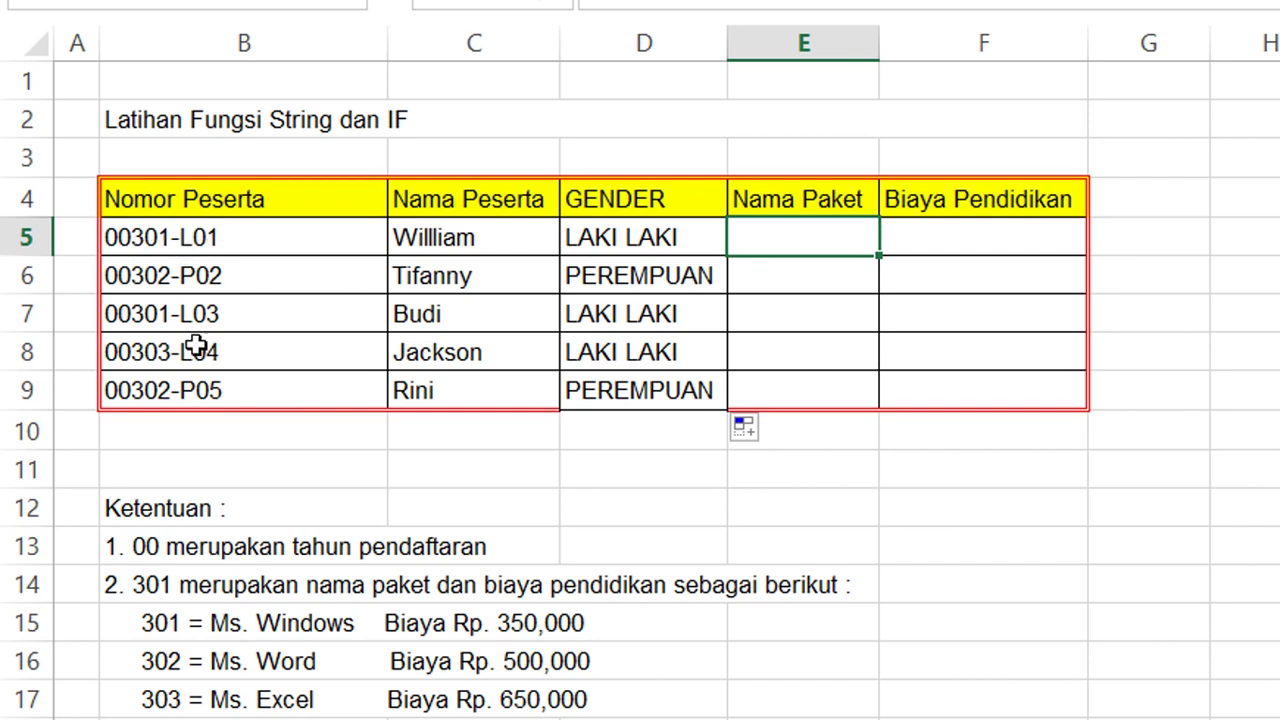
drag(160, 622, 472, 698)
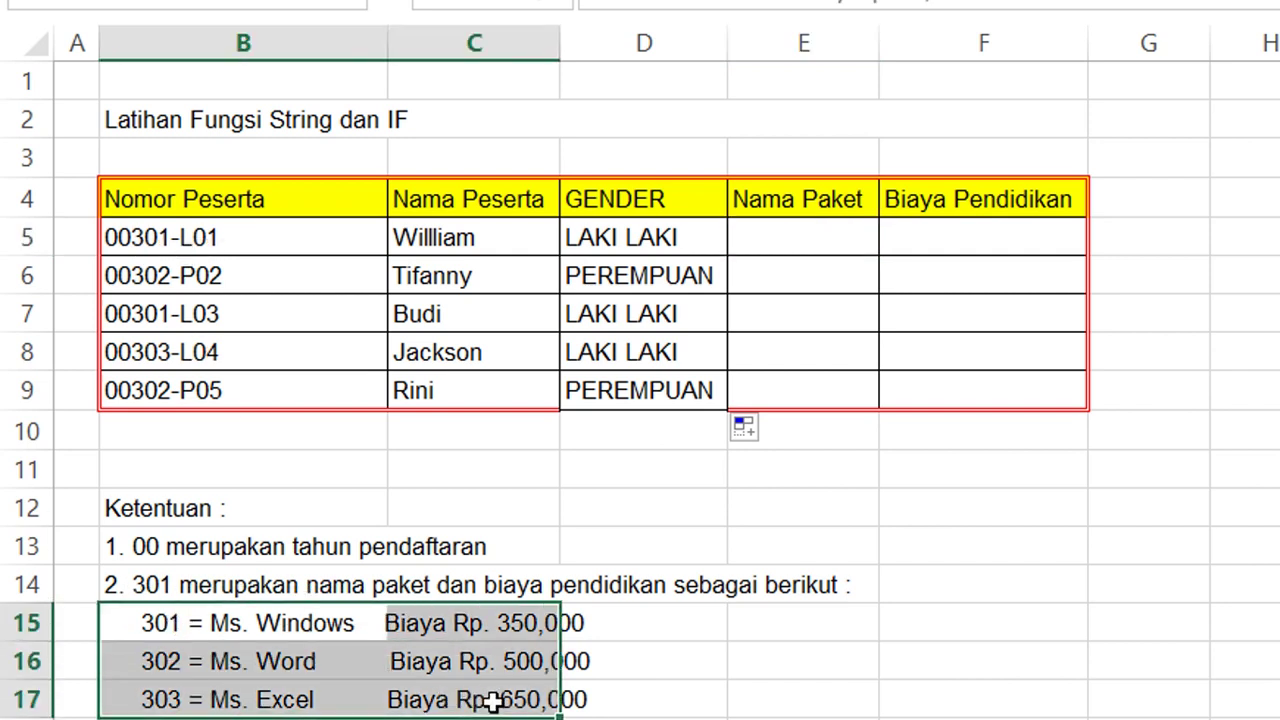
click(176, 248)
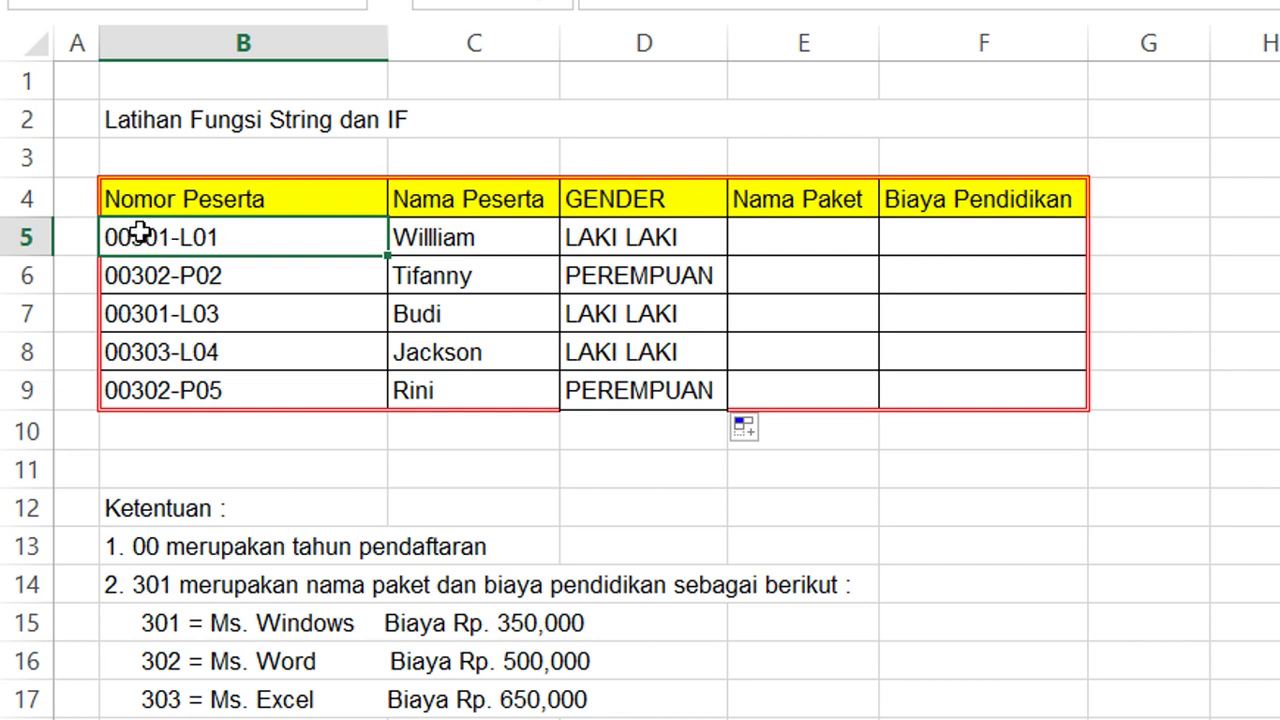
click(816, 234)
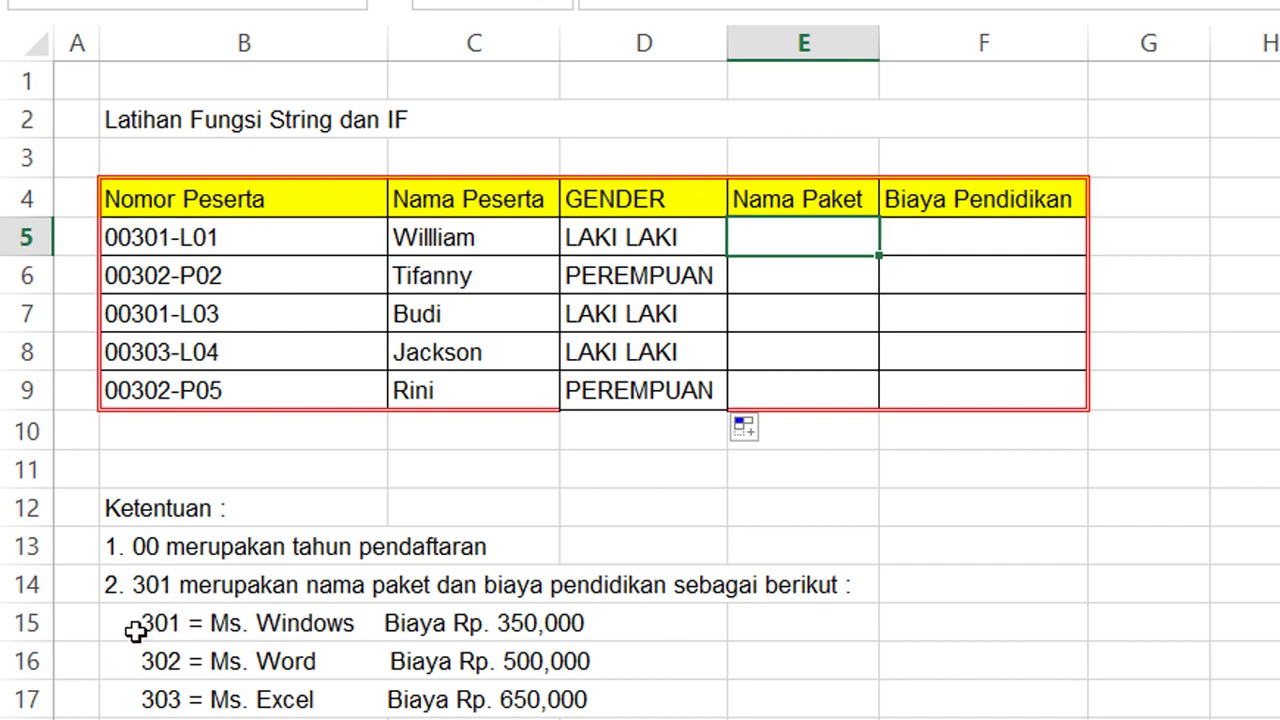
click(175, 702)
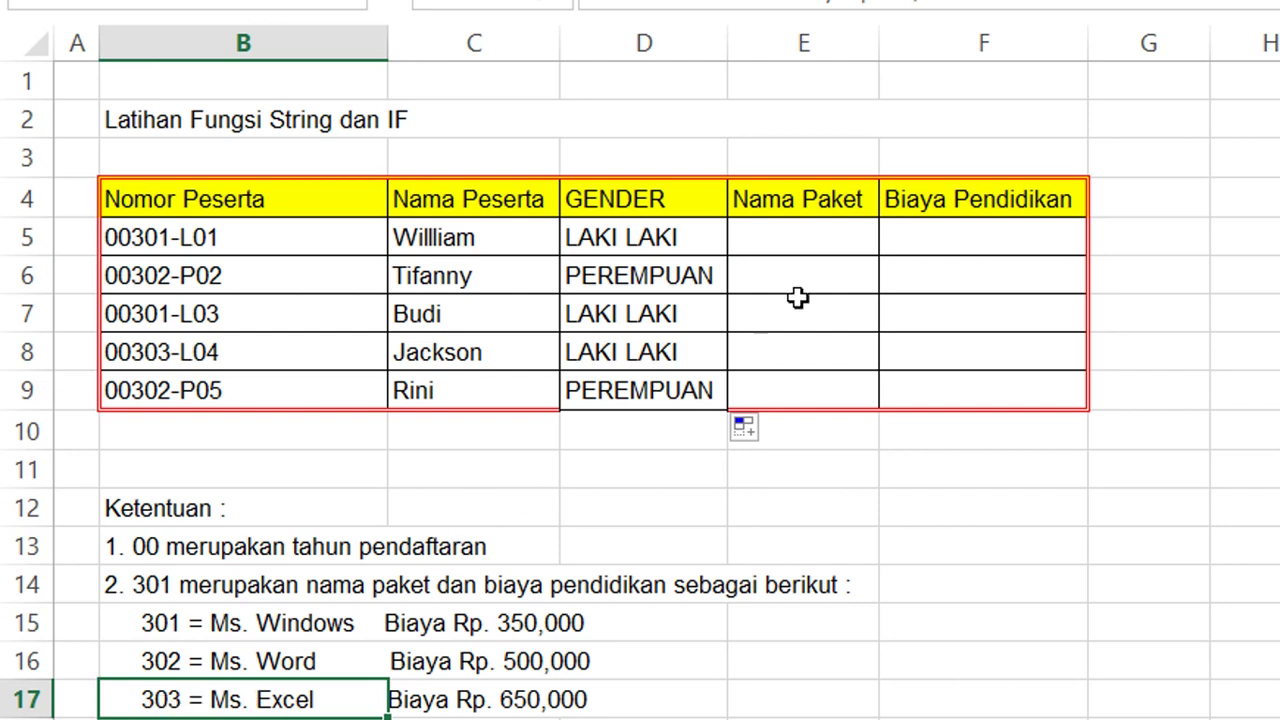
click(820, 238)
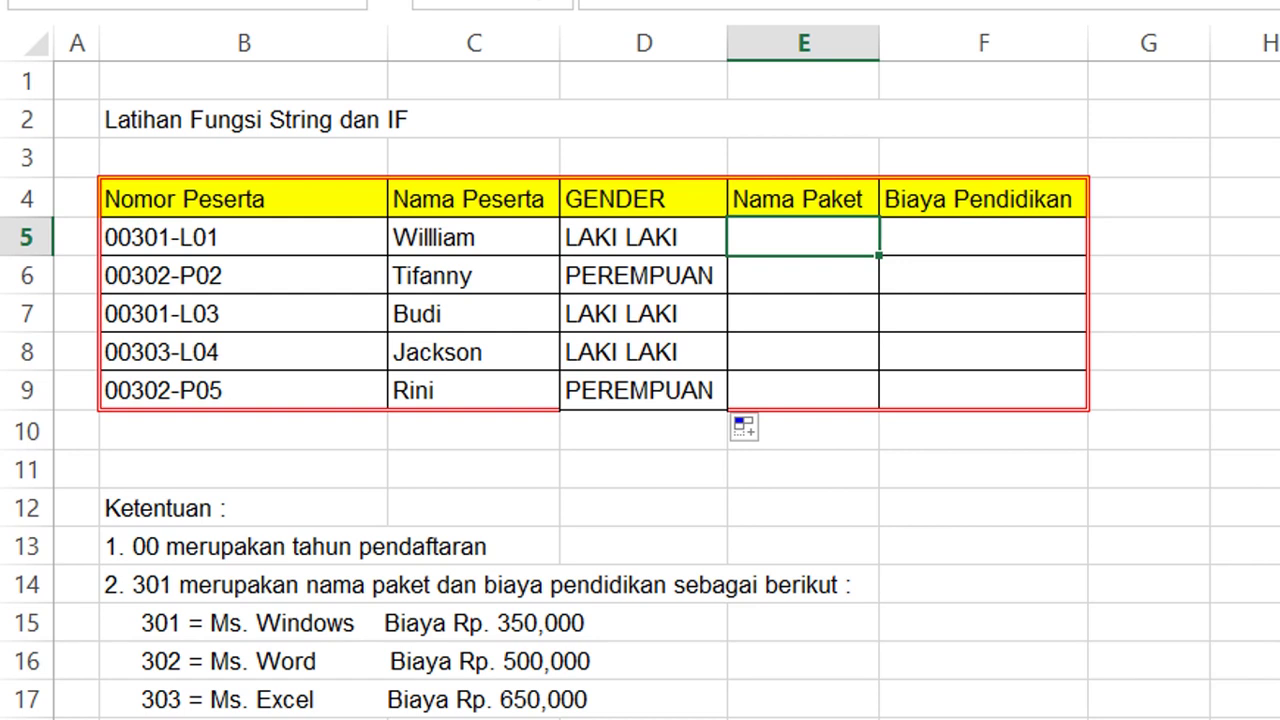
text(=IF()
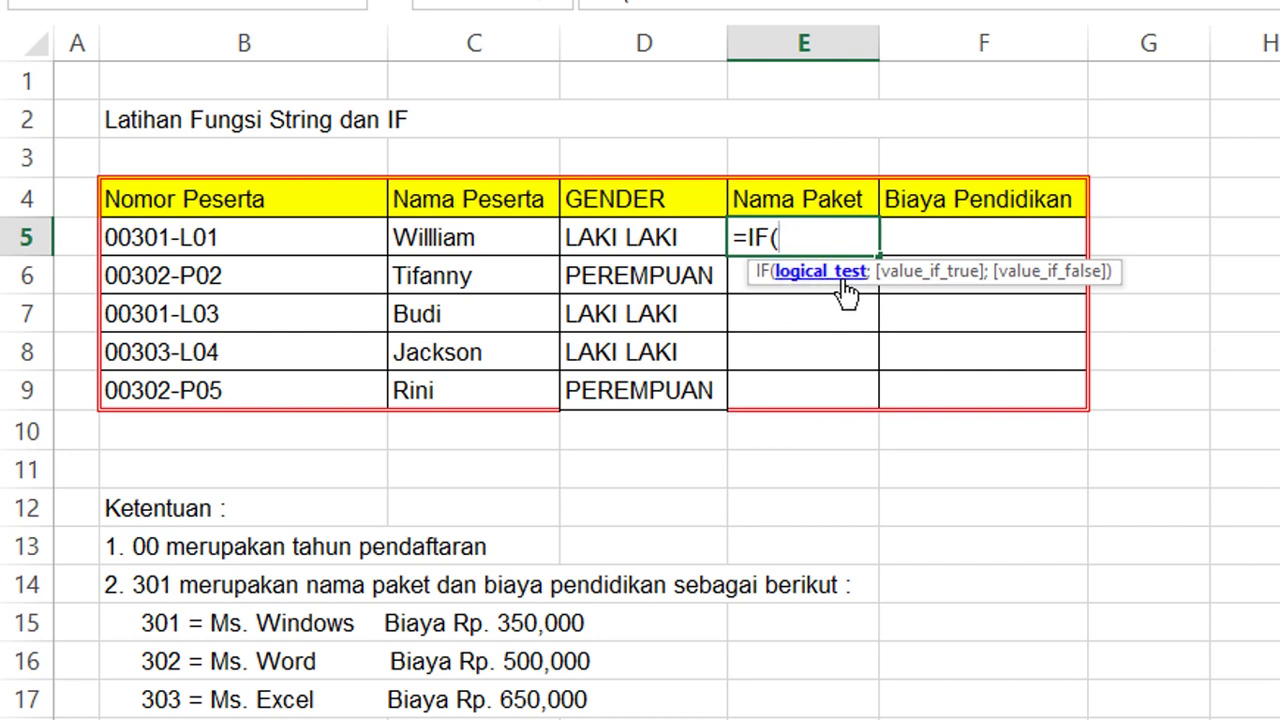
Step: Enter the condition MID(B5;3;3)="301" in the E5 IF formula
text(MID)
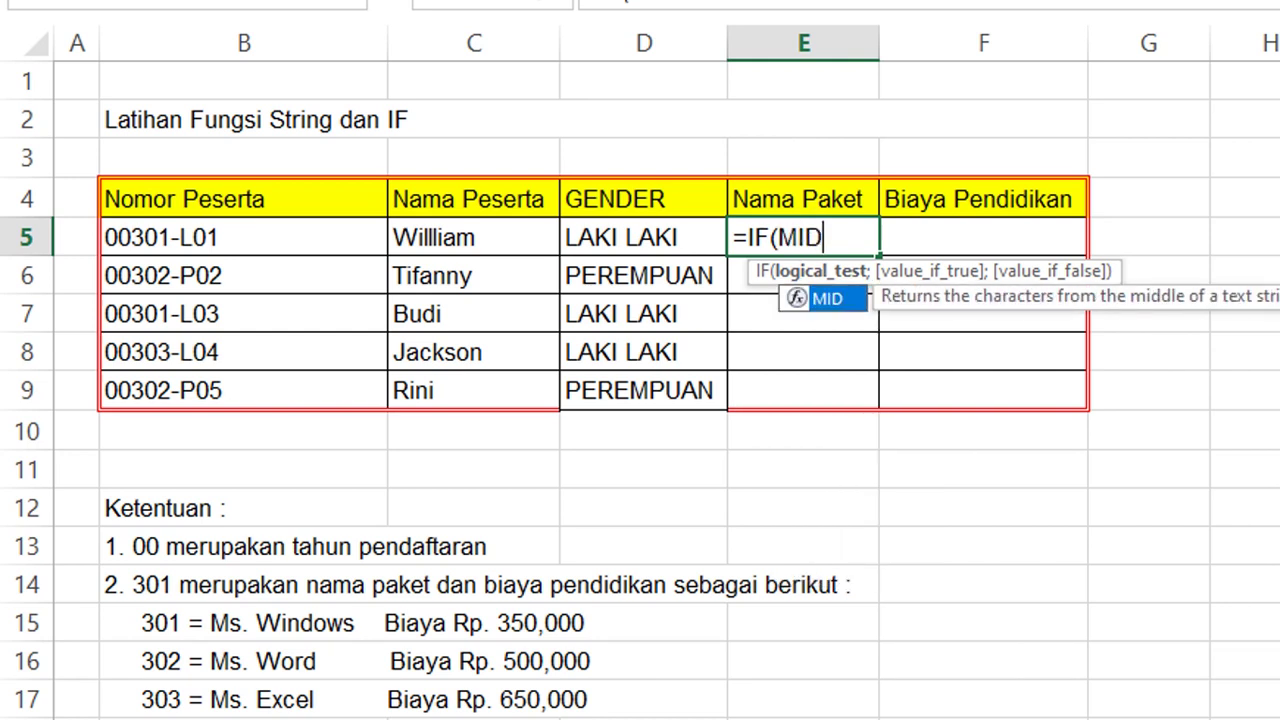
text(()
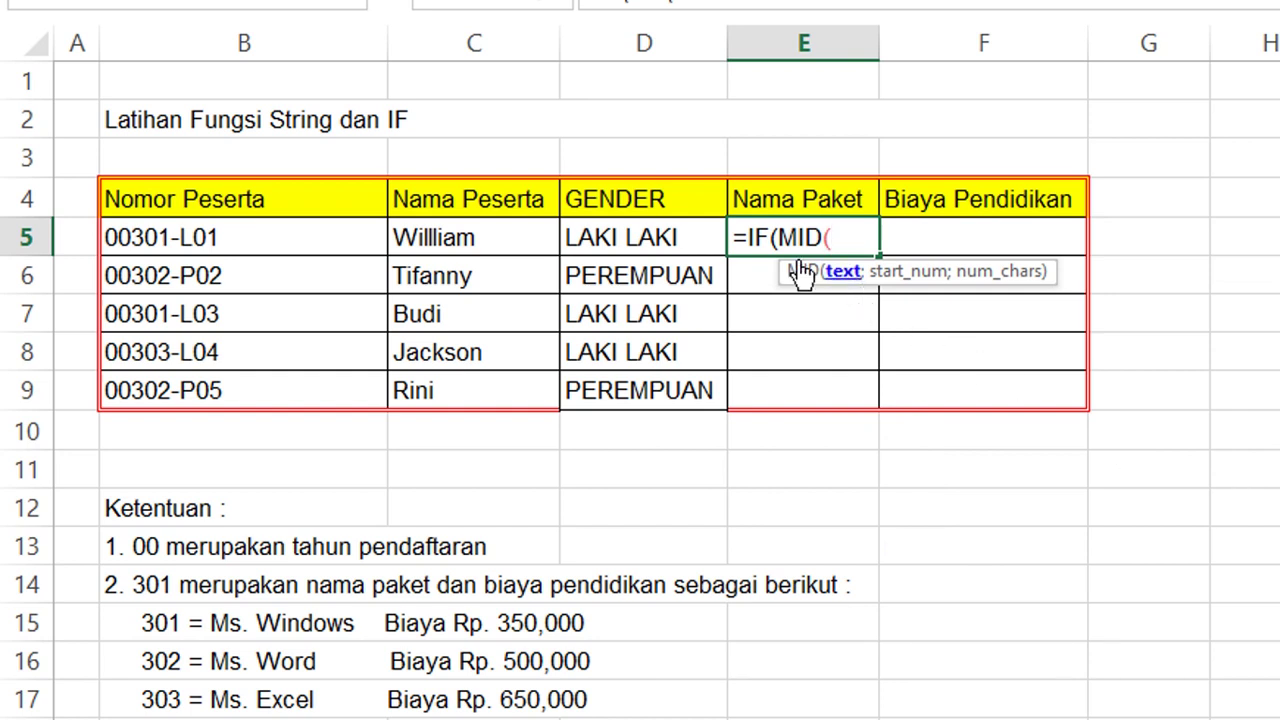
click(258, 243)
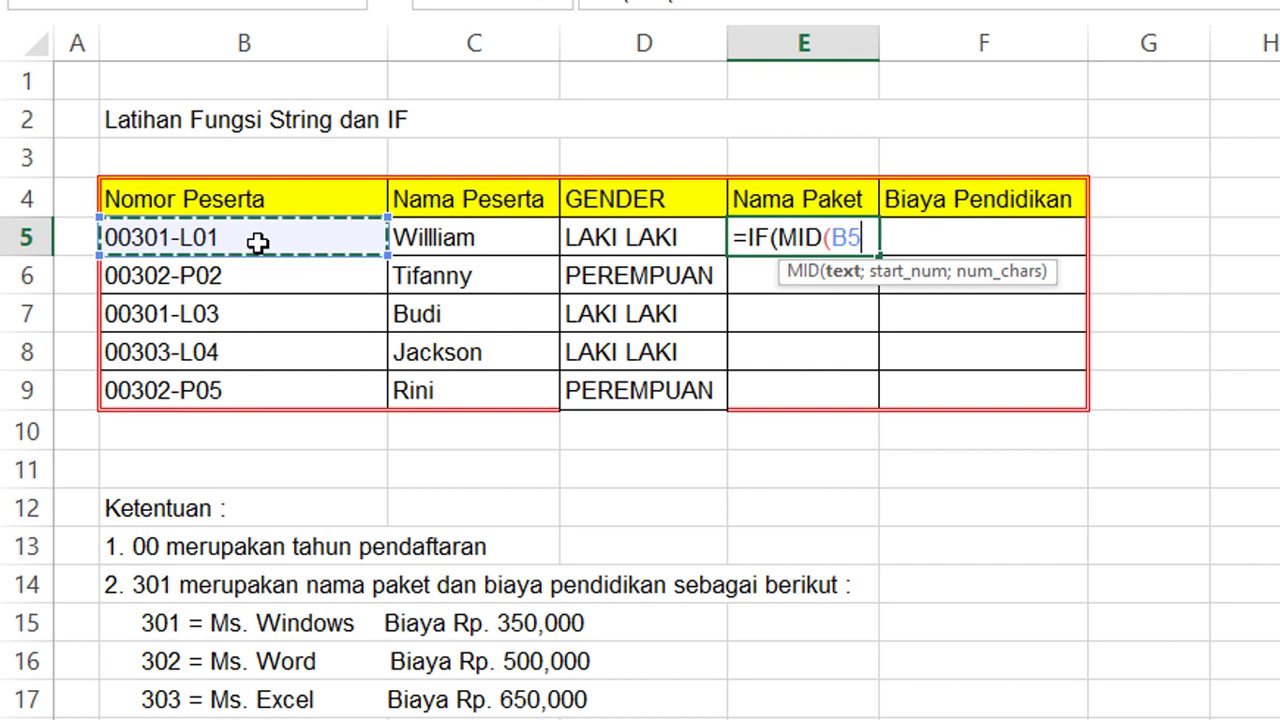
text(;)
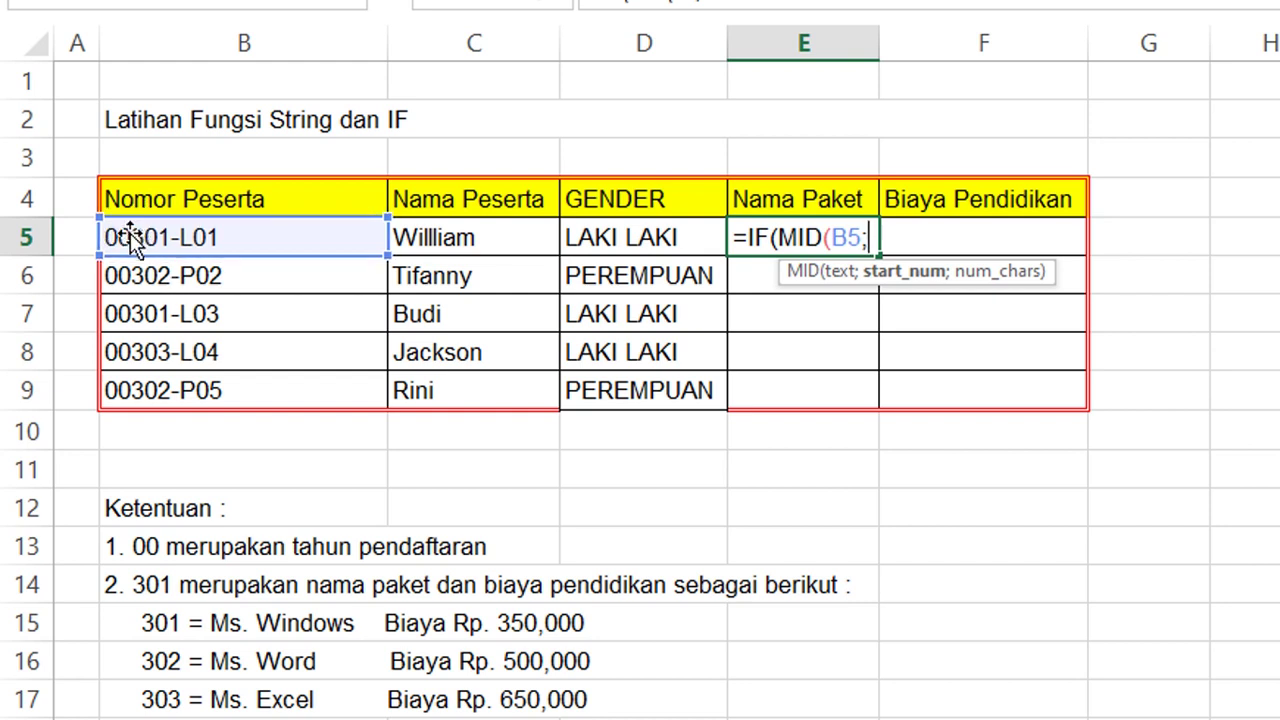
text(3)
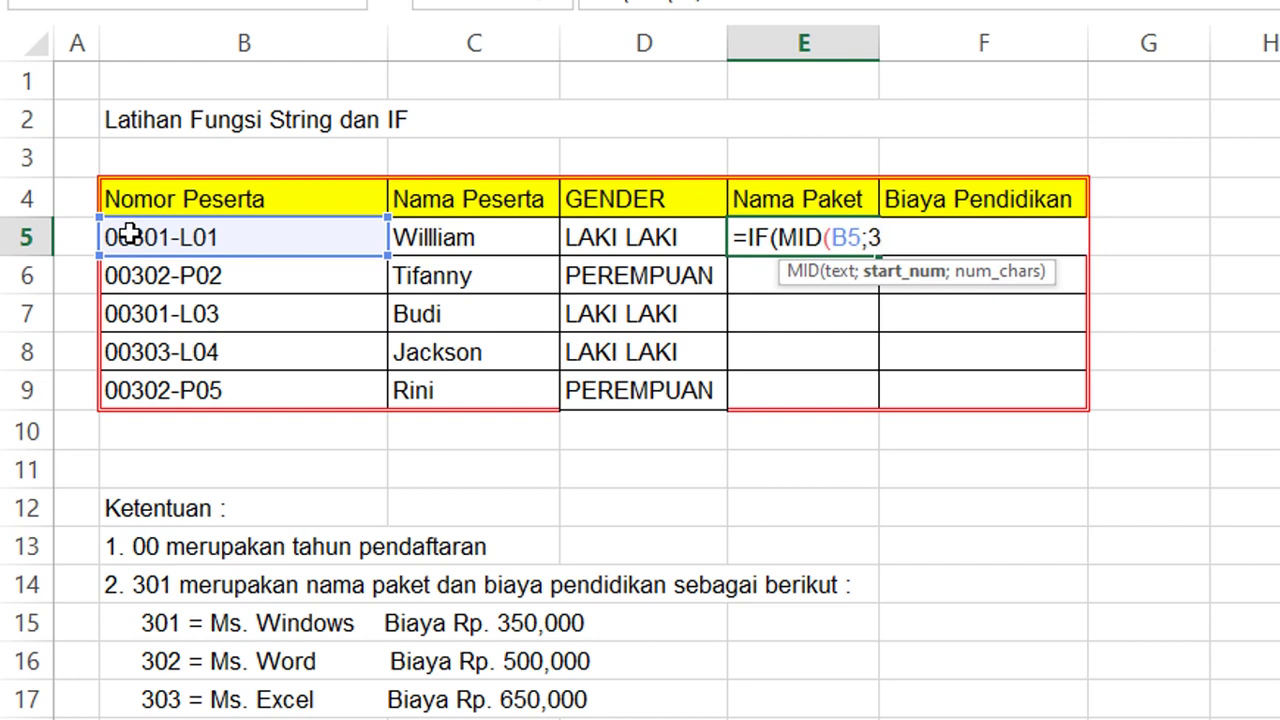
text(;)
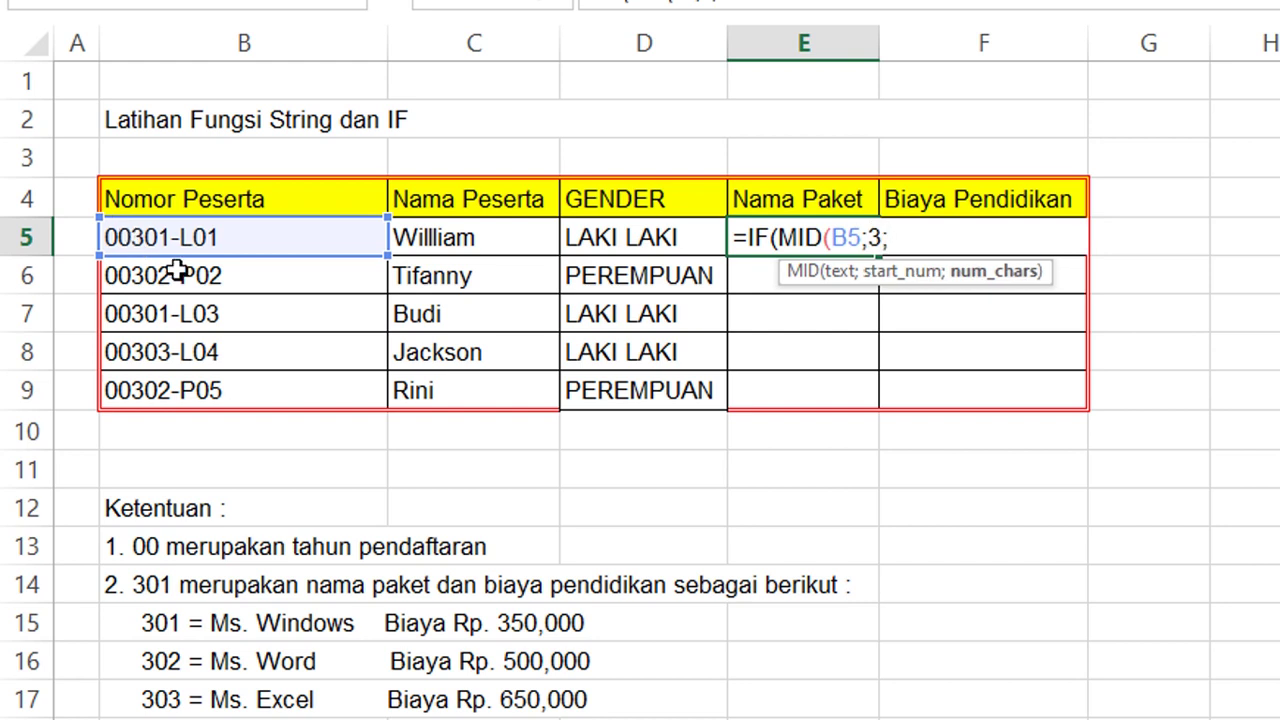
text(3)
text())
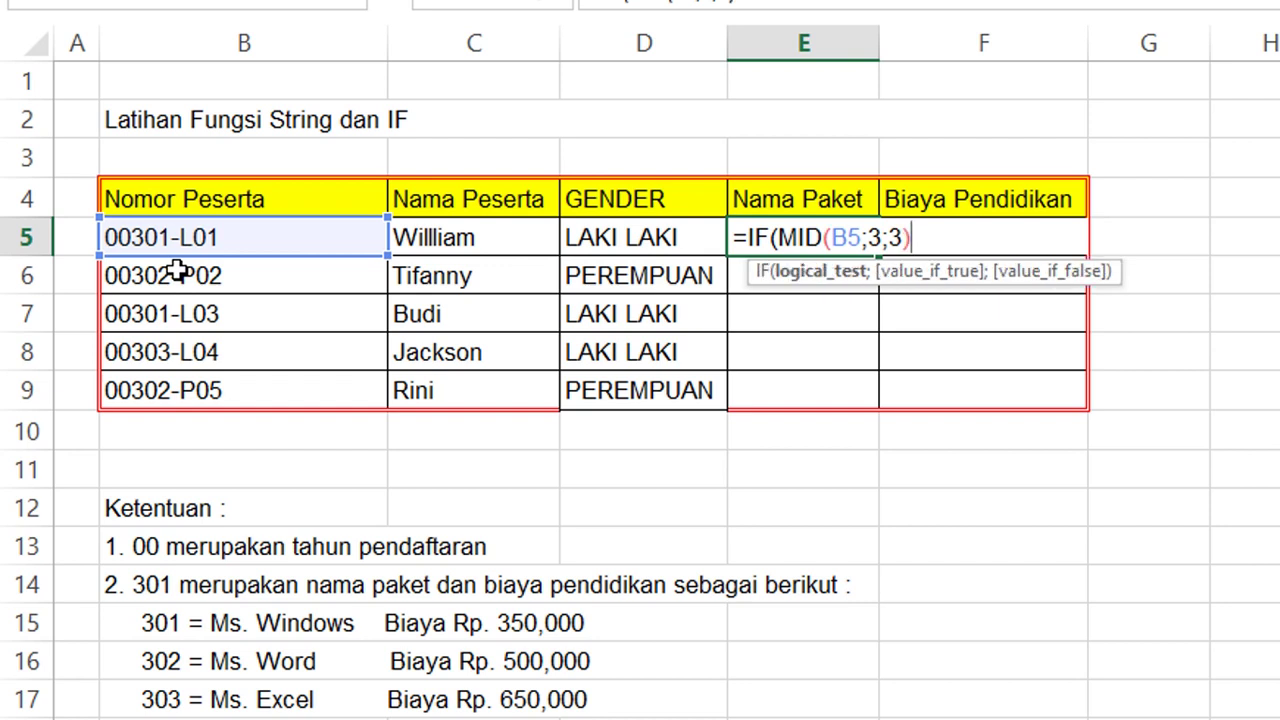
text(=)
text("30)
text(1")
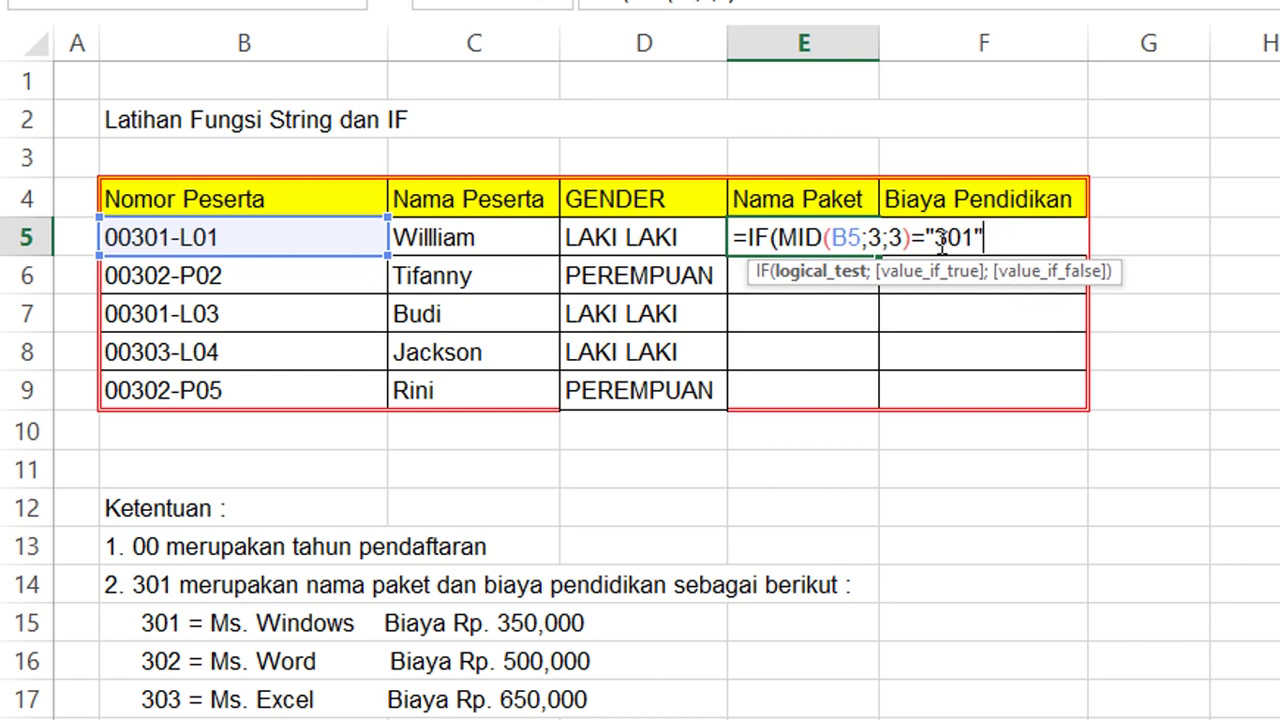
drag(935, 240, 972, 238)
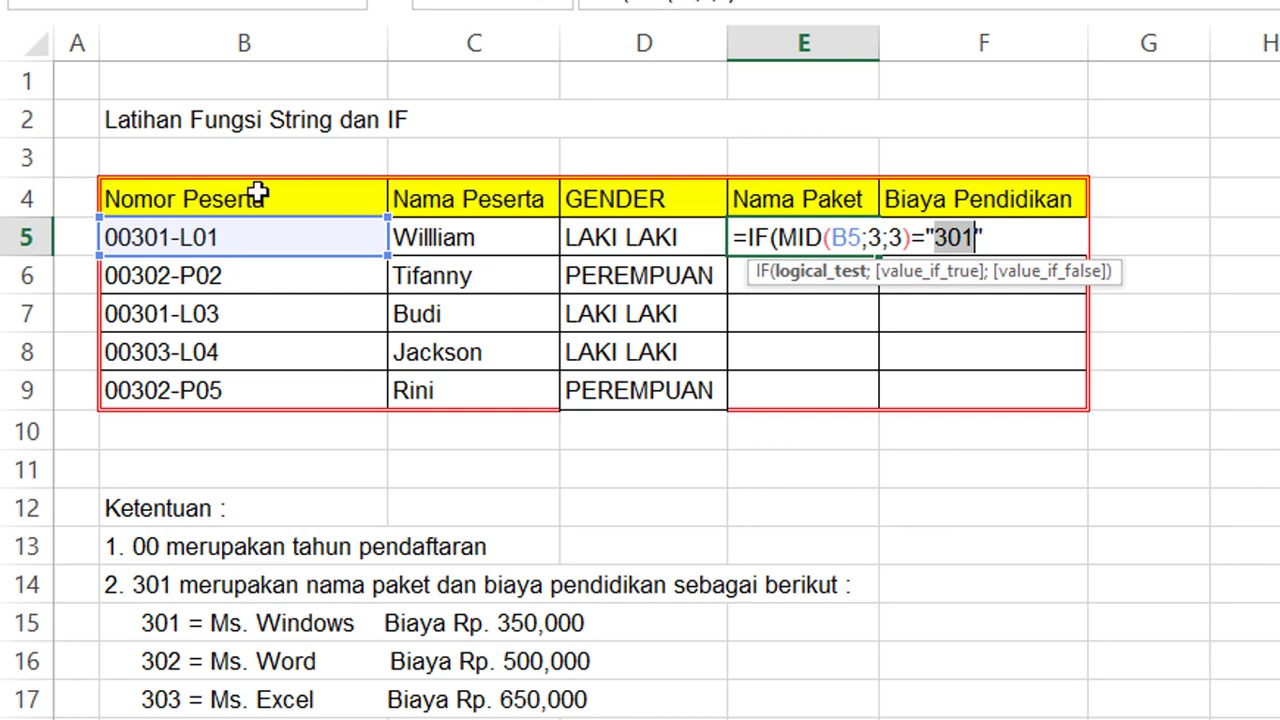
Step: Add "Ms. Windows" as E5's result when MID(B5;3;3) equals "301"
click(770, 237)
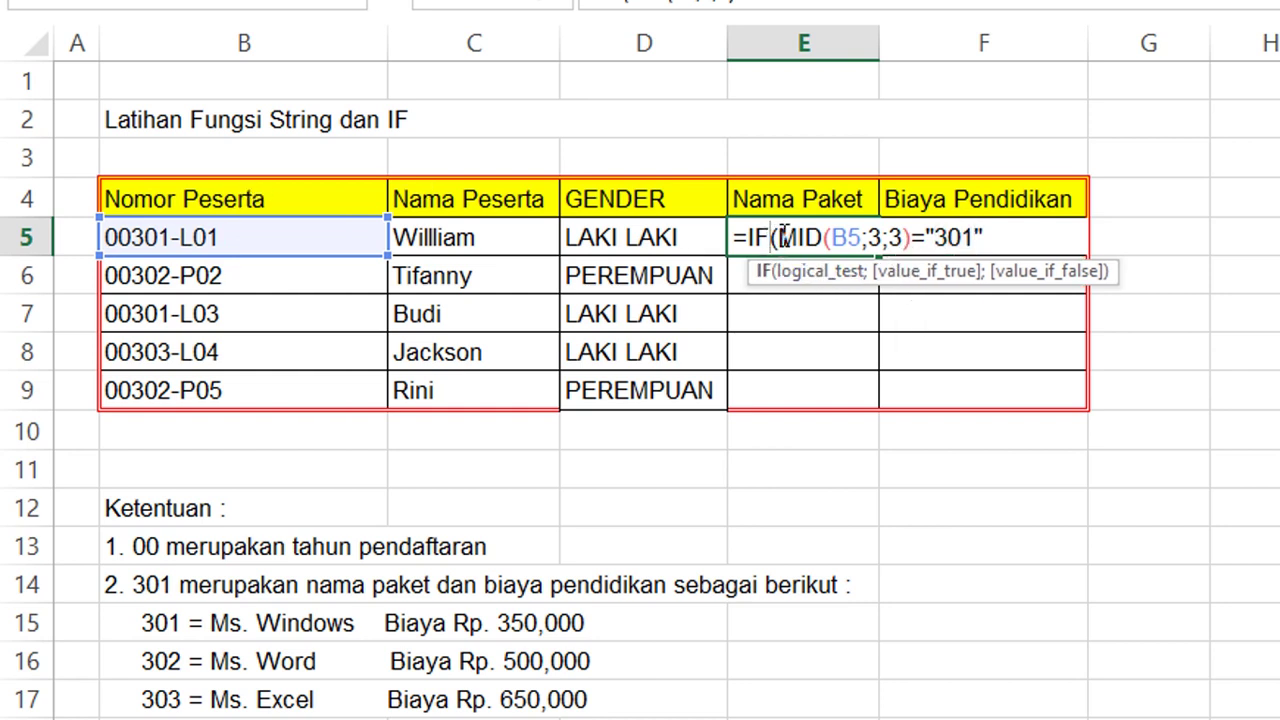
drag(778, 237, 831, 237)
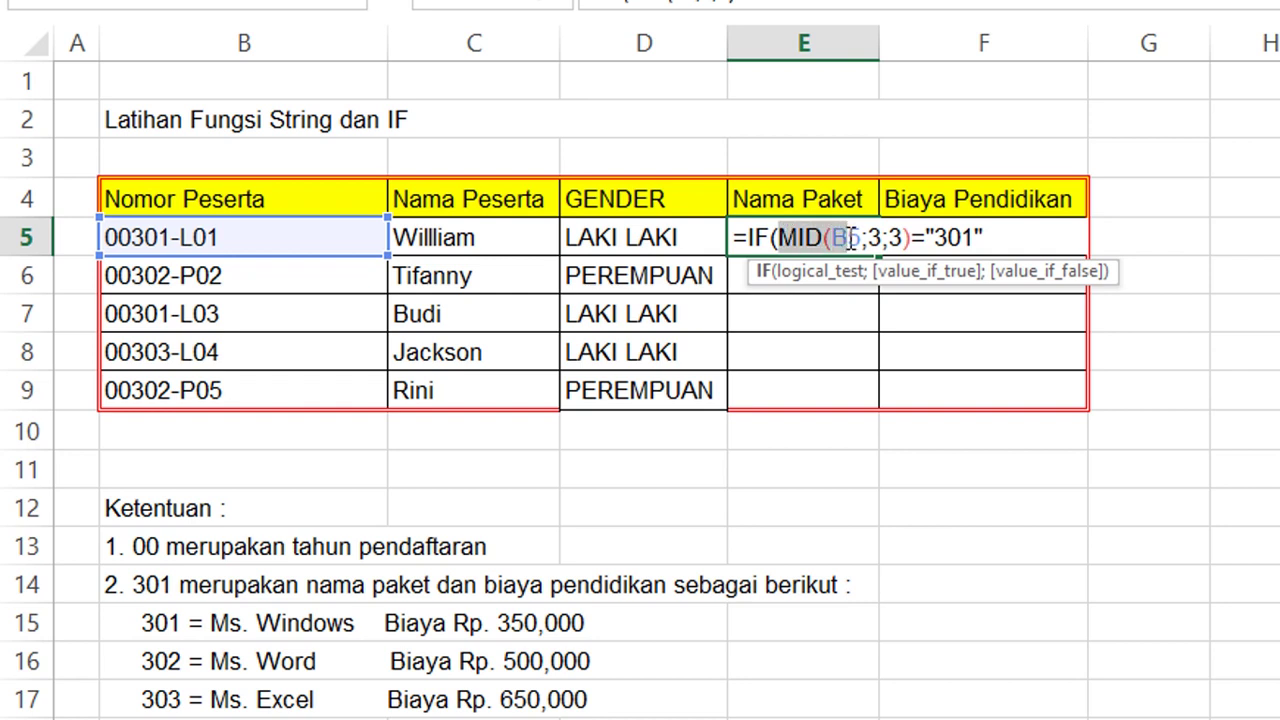
drag(831, 237, 996, 244)
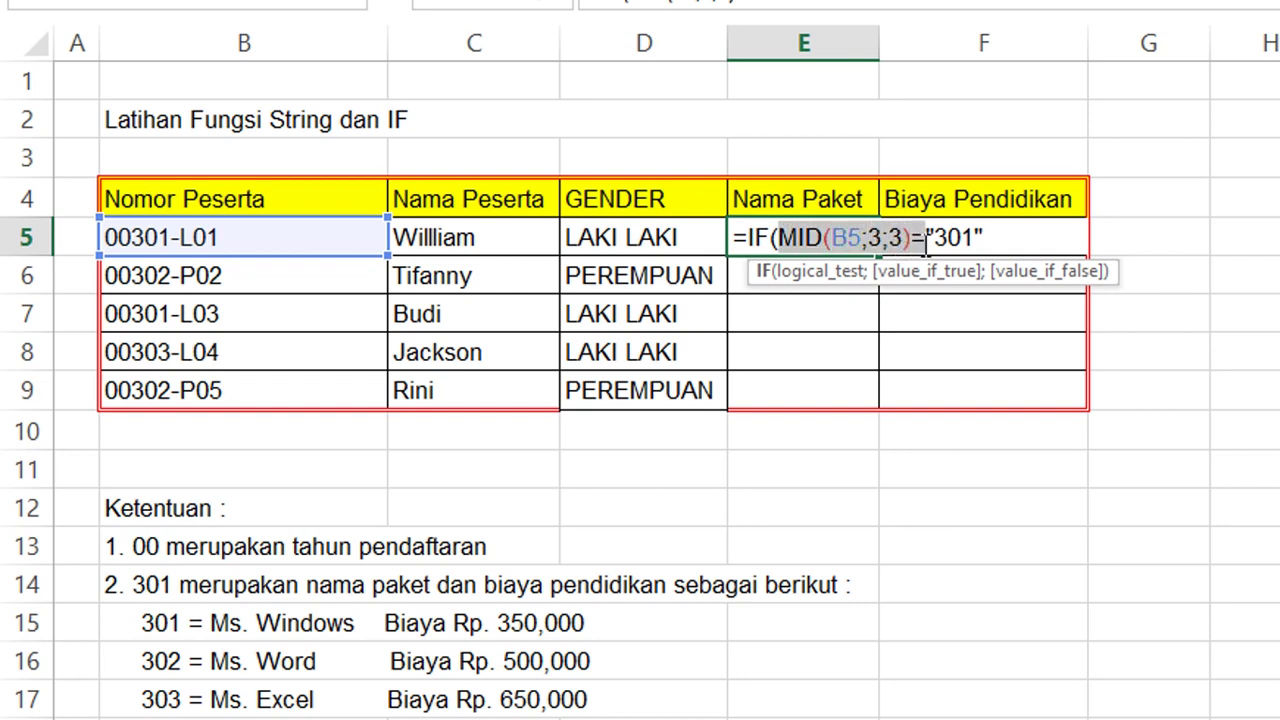
click(996, 244)
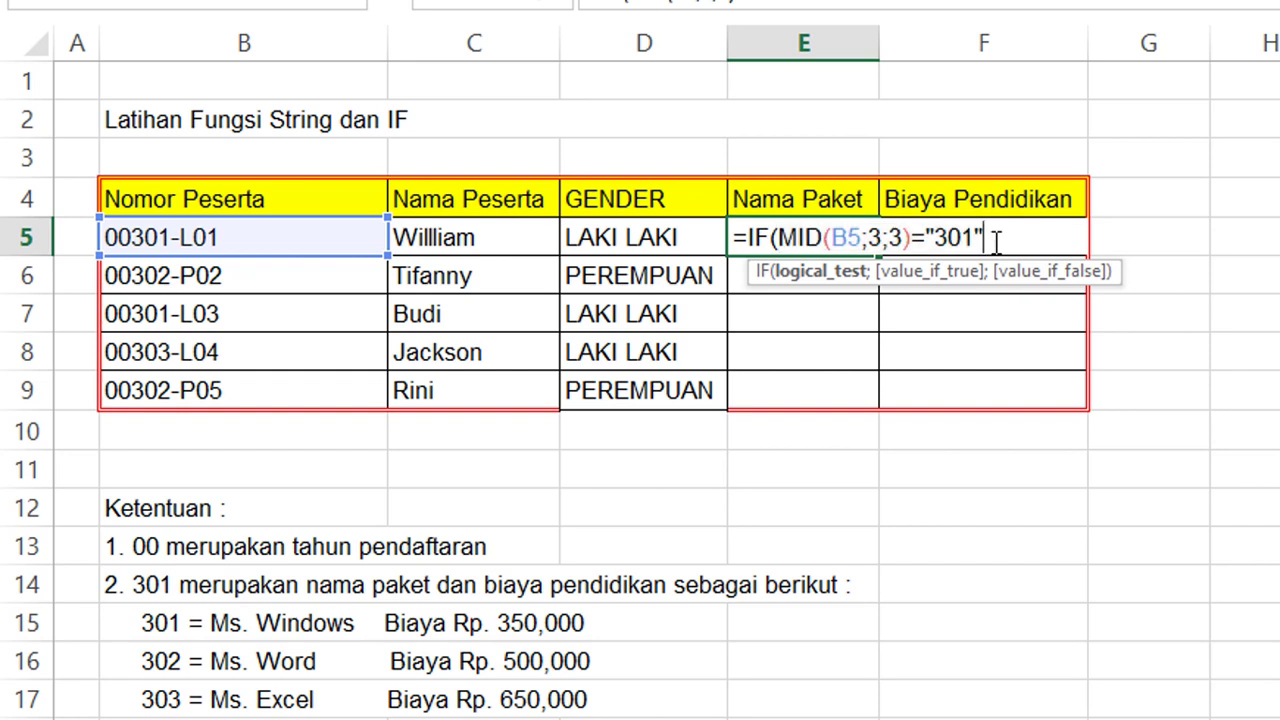
text(;)
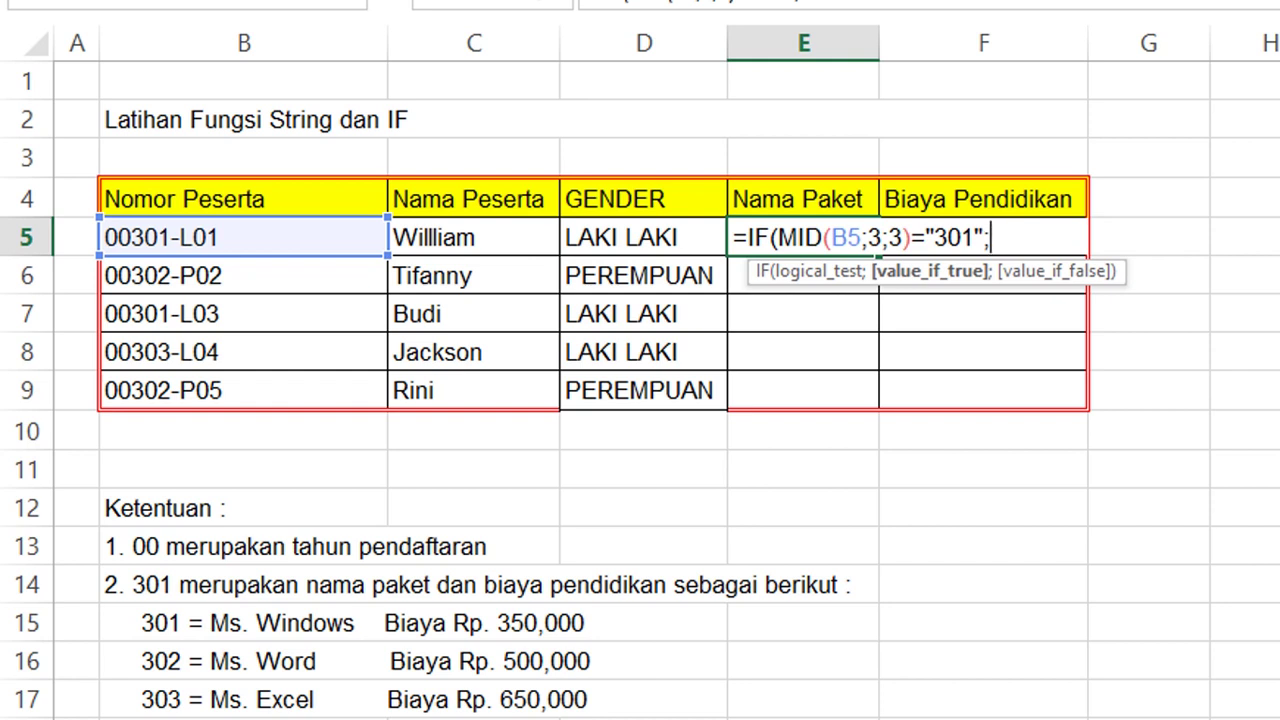
text(")
text(Ms. W)
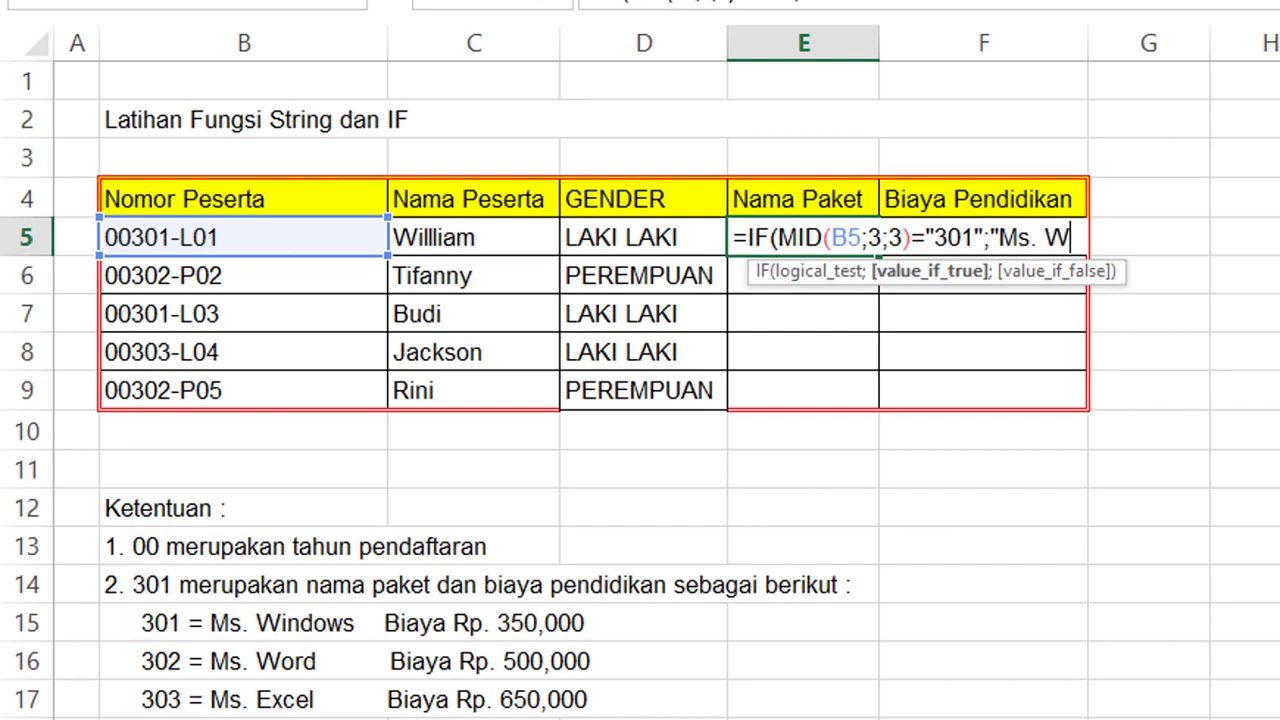
text(indows)
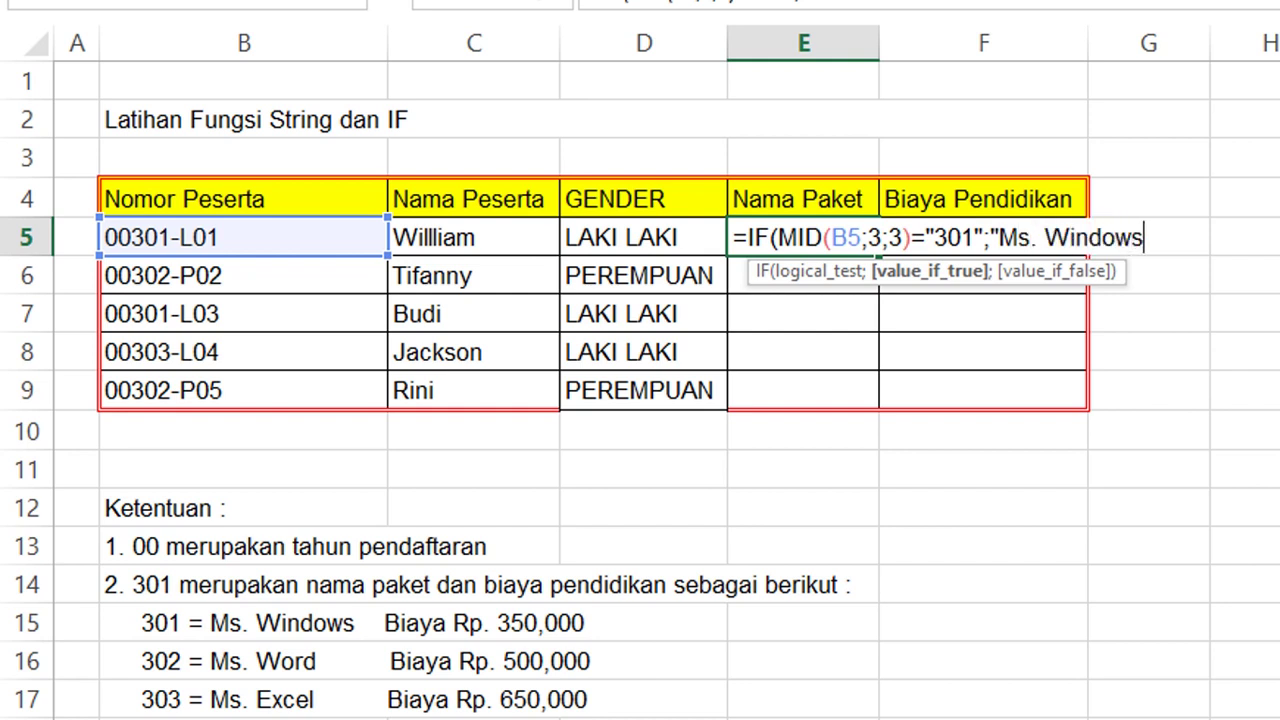
text(";)
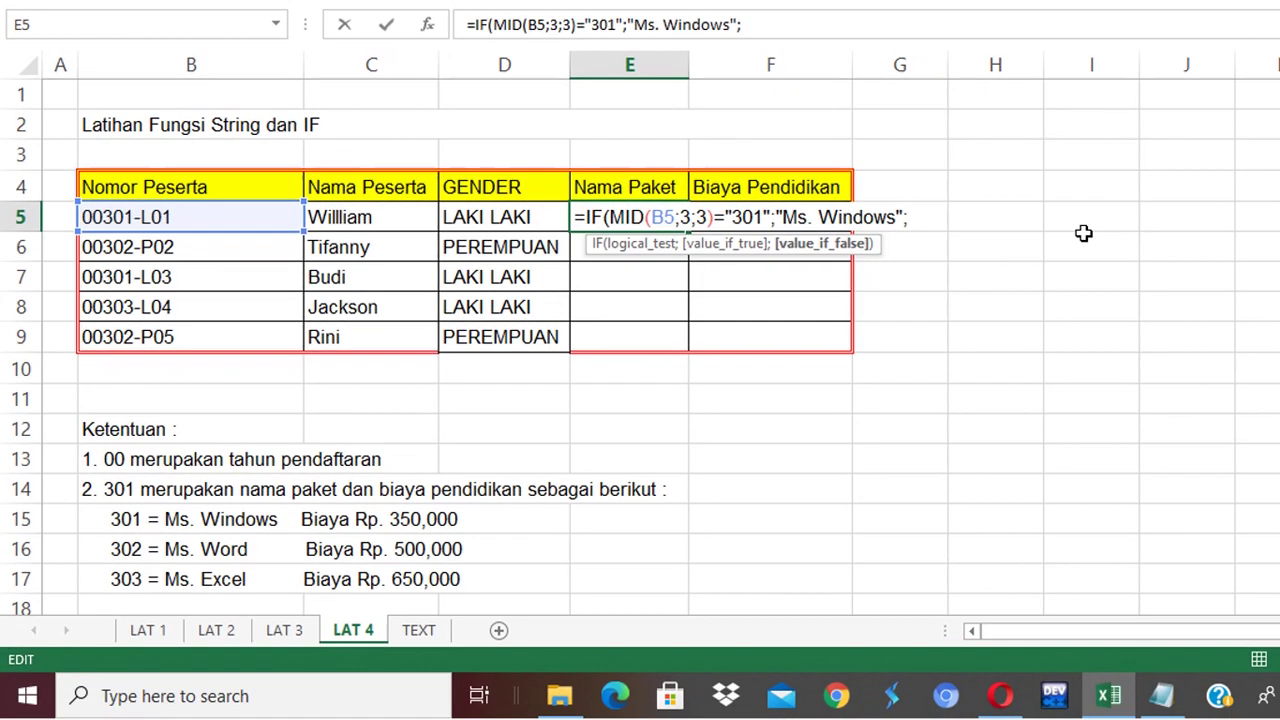
Step: Nest a second IF in E5 testing whether MID(B5;3;3) equals "302"
text(IF)
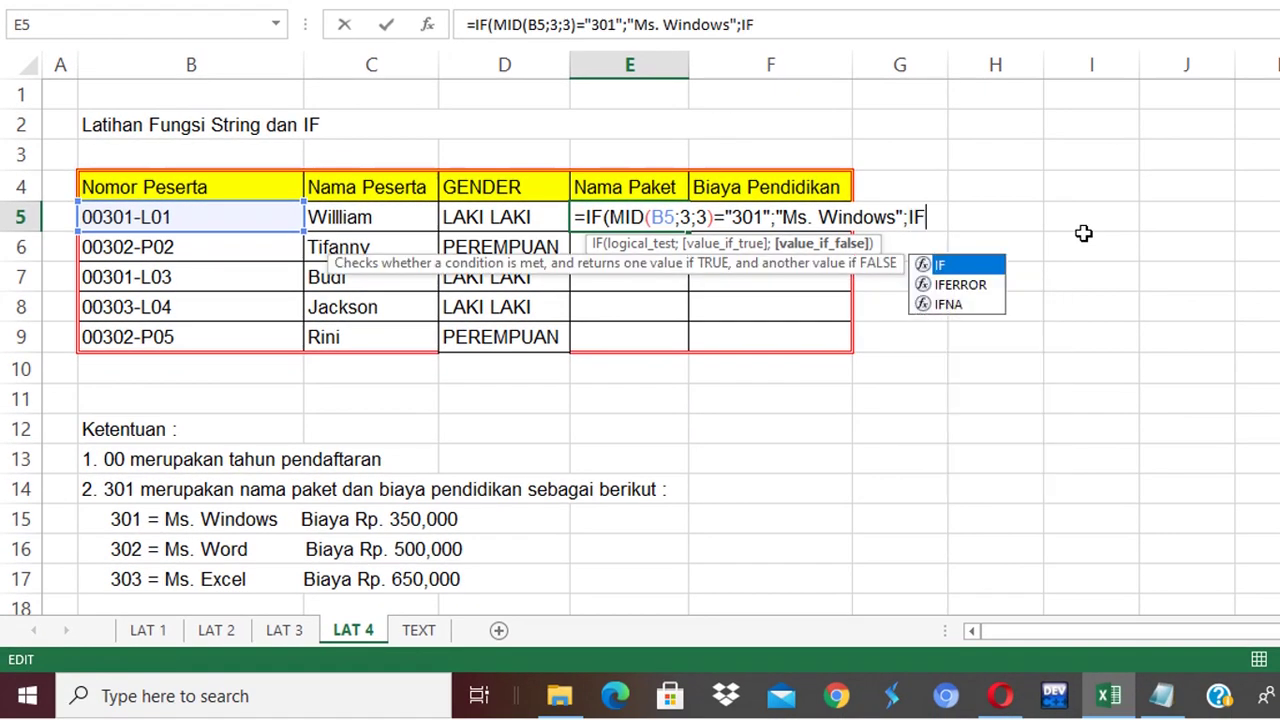
text(()
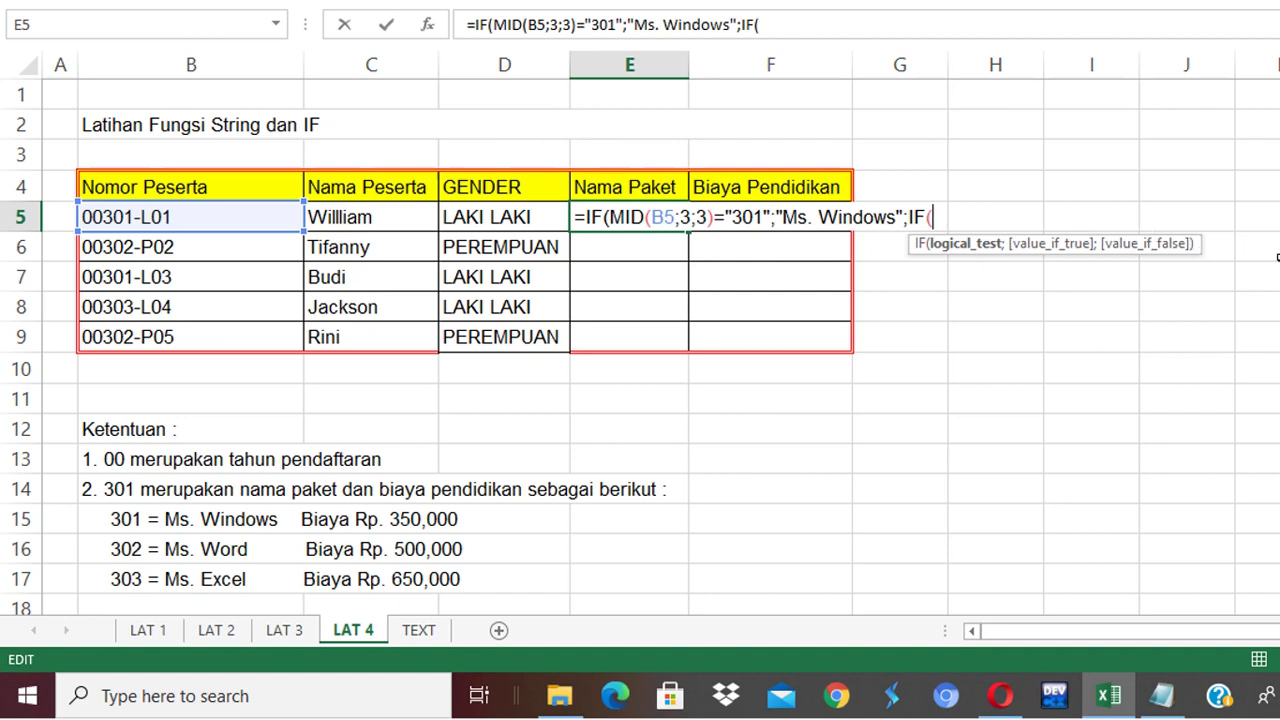
text(MID()
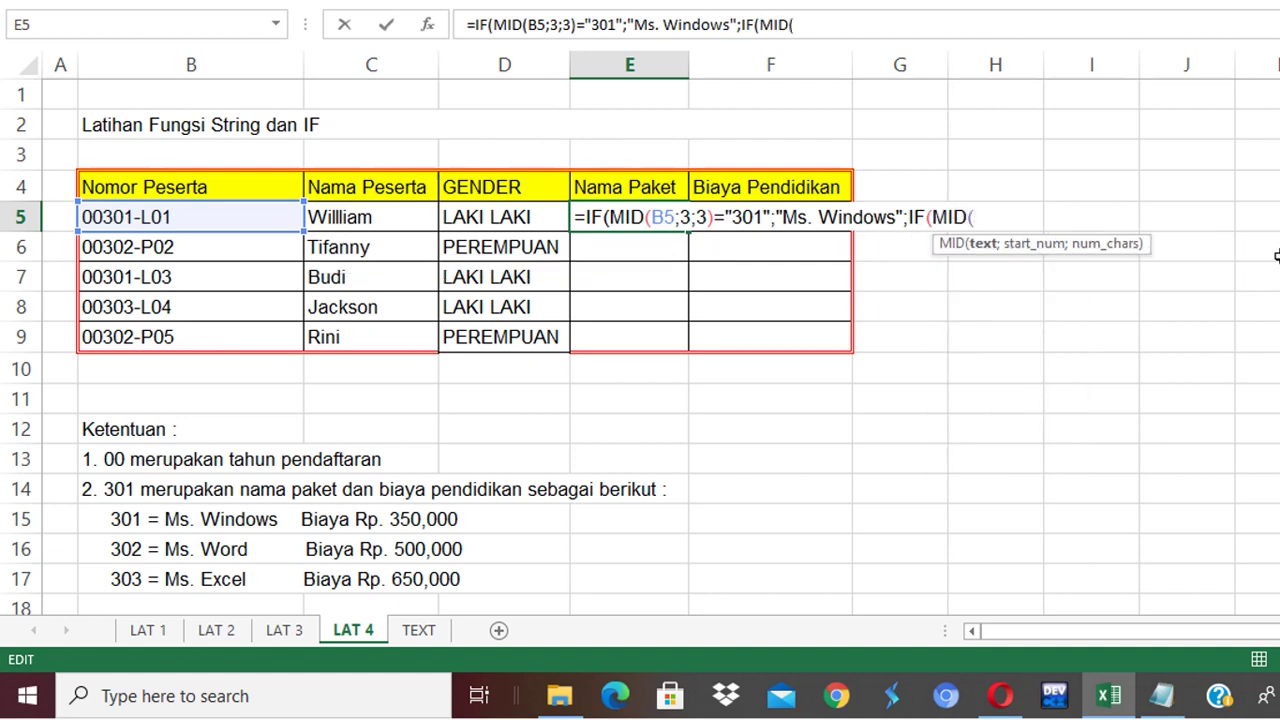
click(234, 219)
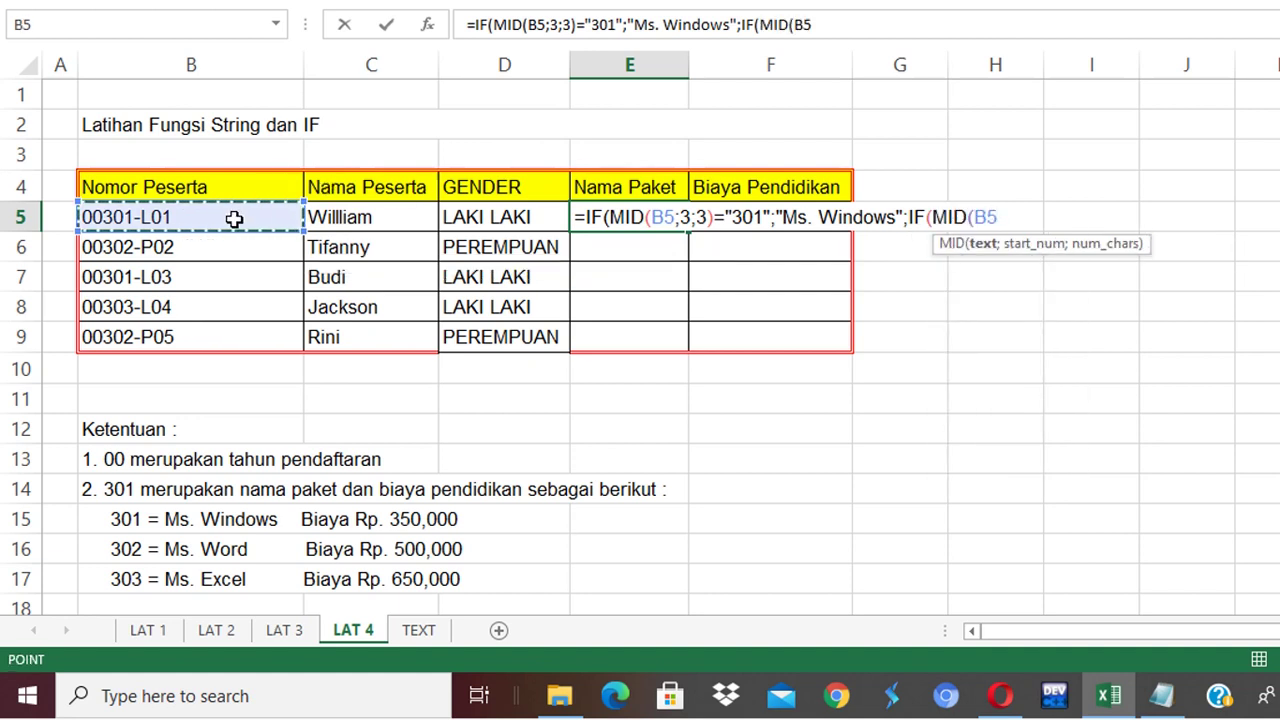
text(;3)
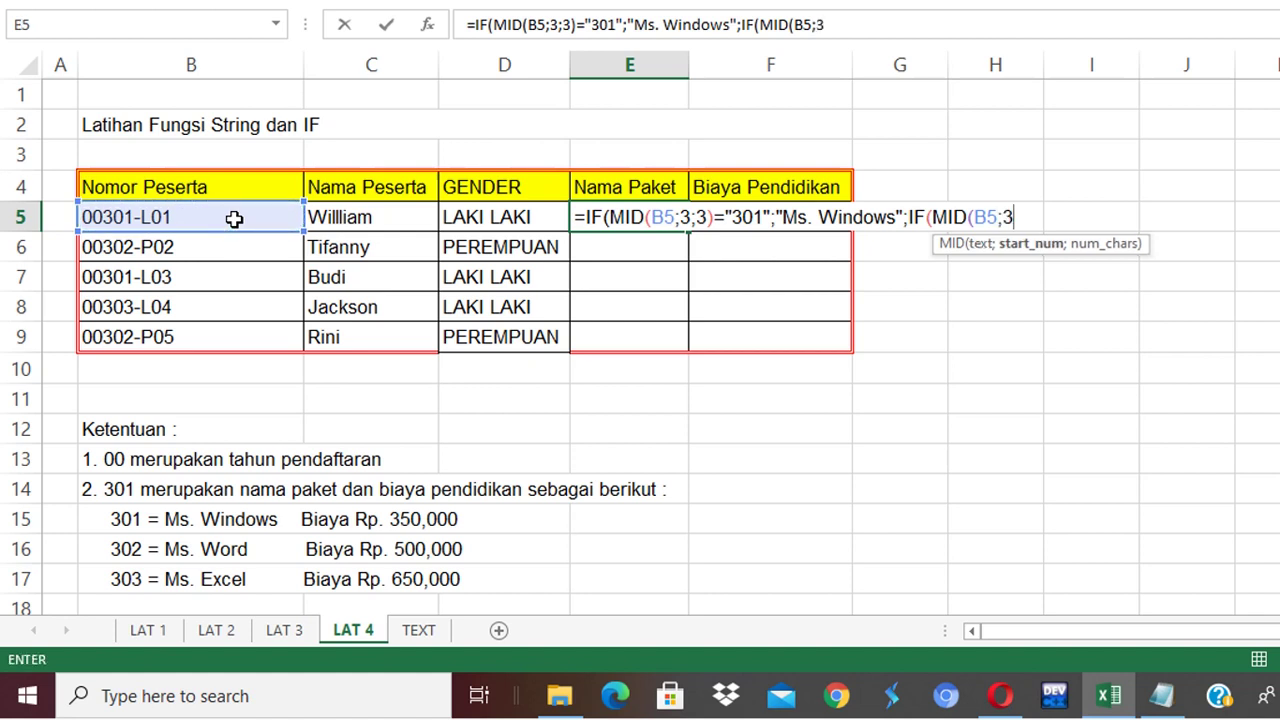
text(;3))
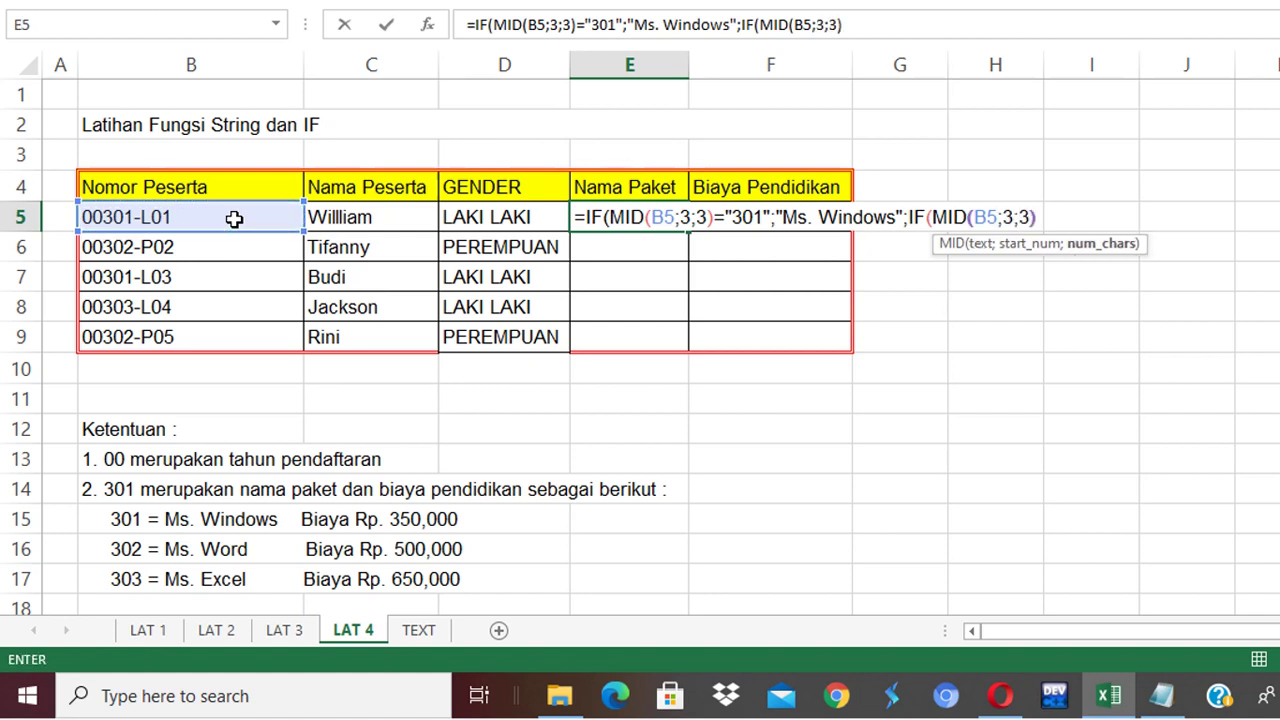
text(="3)
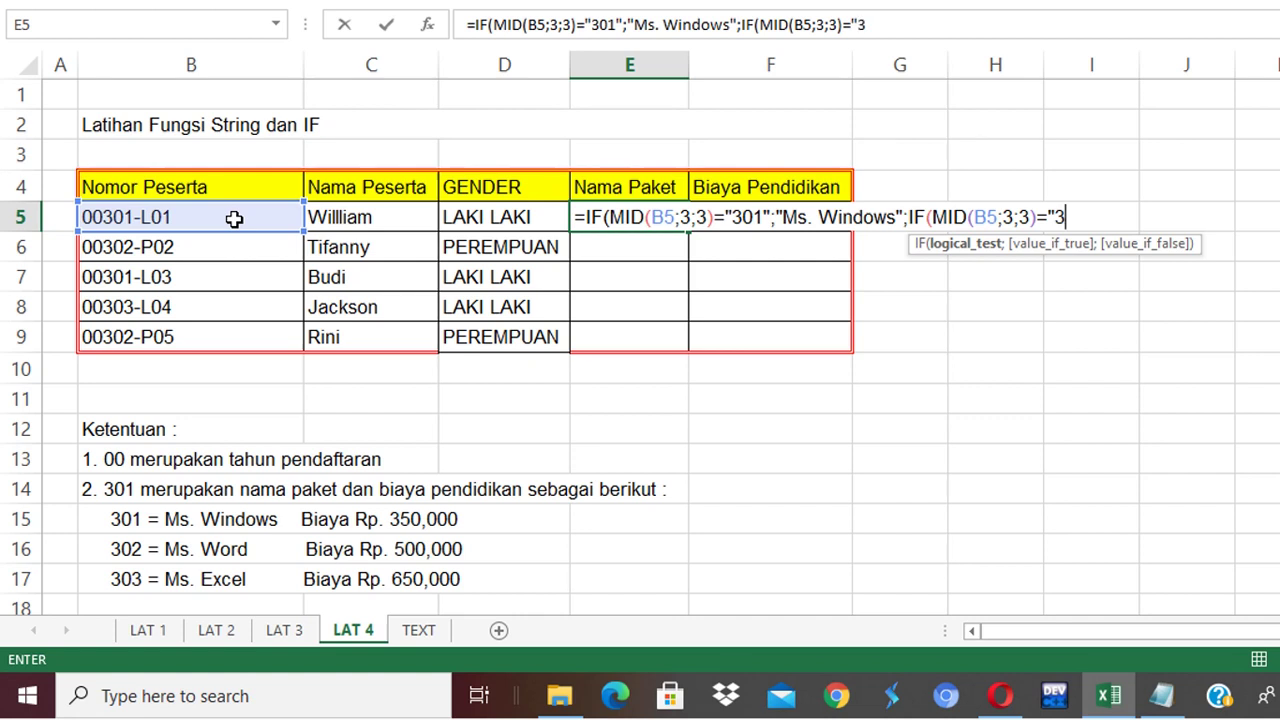
text(02")
text(;)
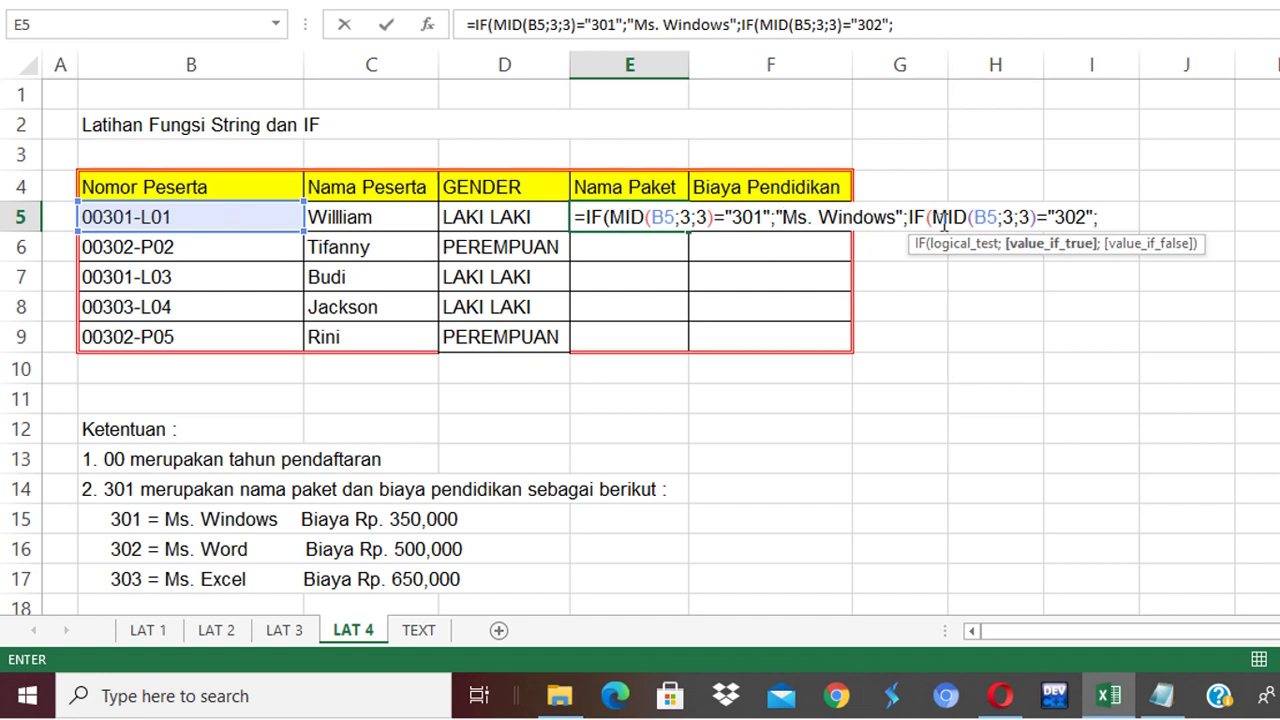
Step: Return "Ms. Word" for code 302 and "Ms. Excel" otherwise, closing both IFs
drag(933, 217, 1095, 218)
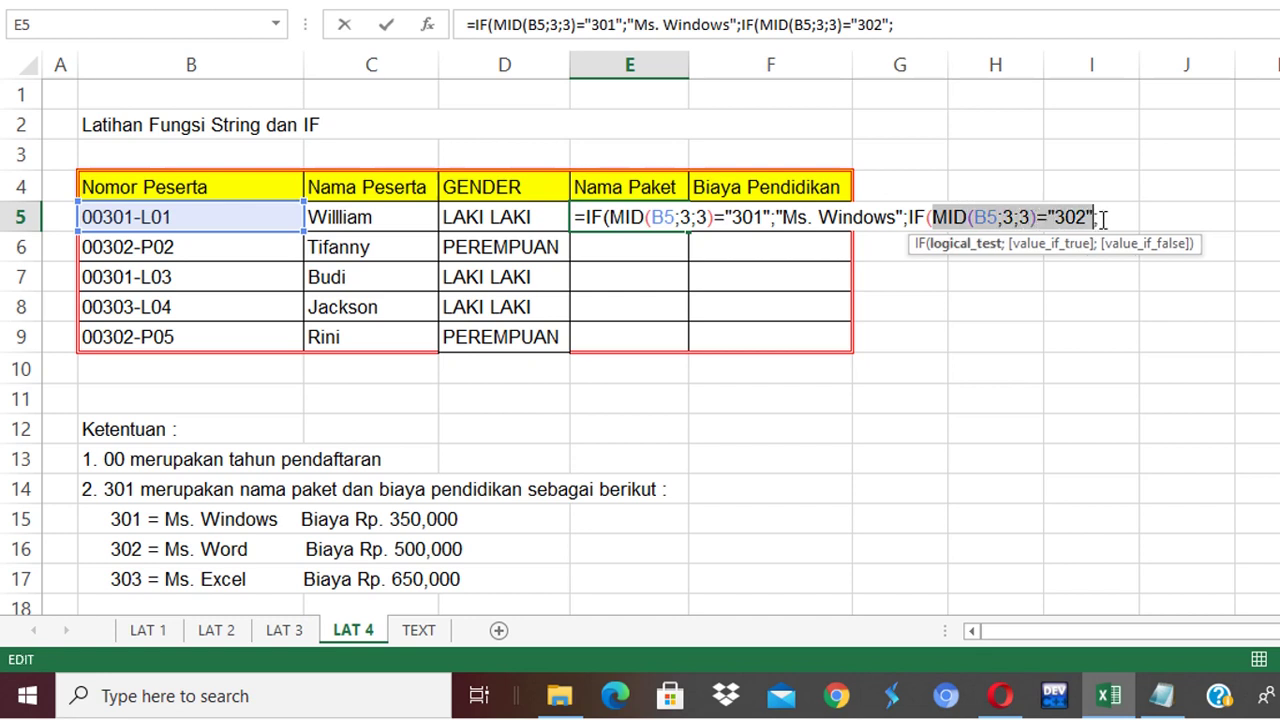
click(1098, 217)
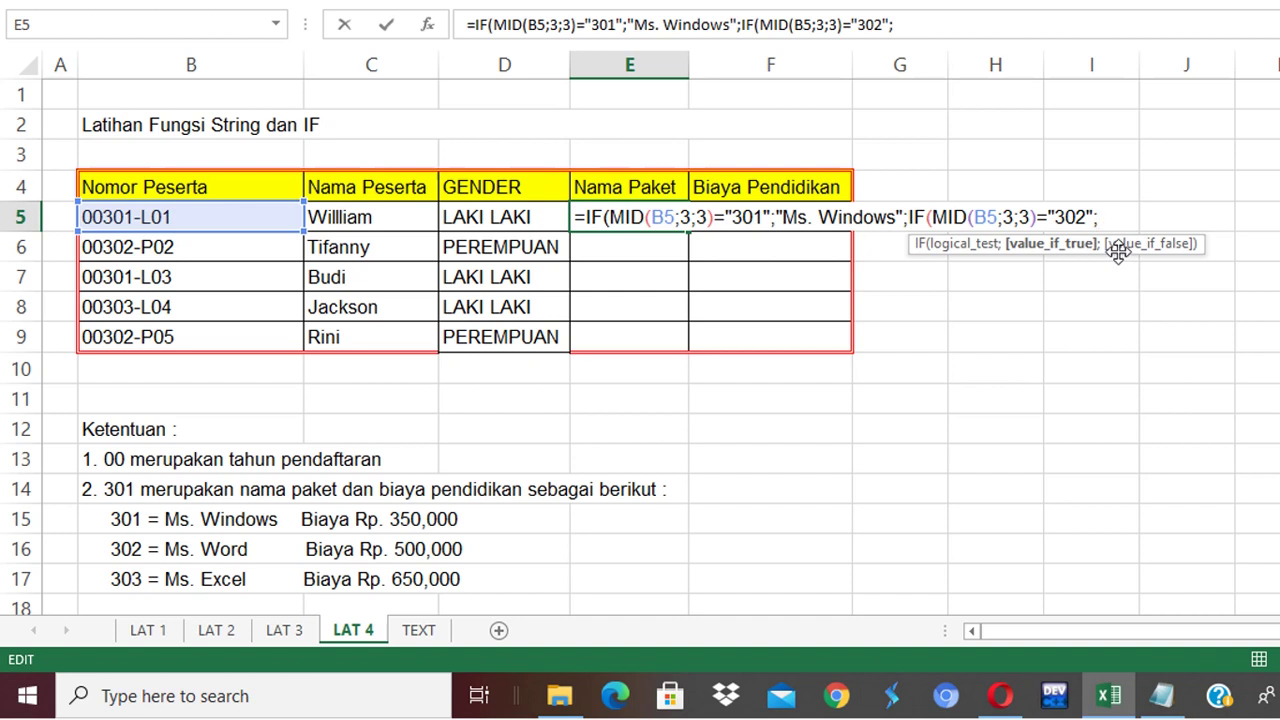
text("Ms)
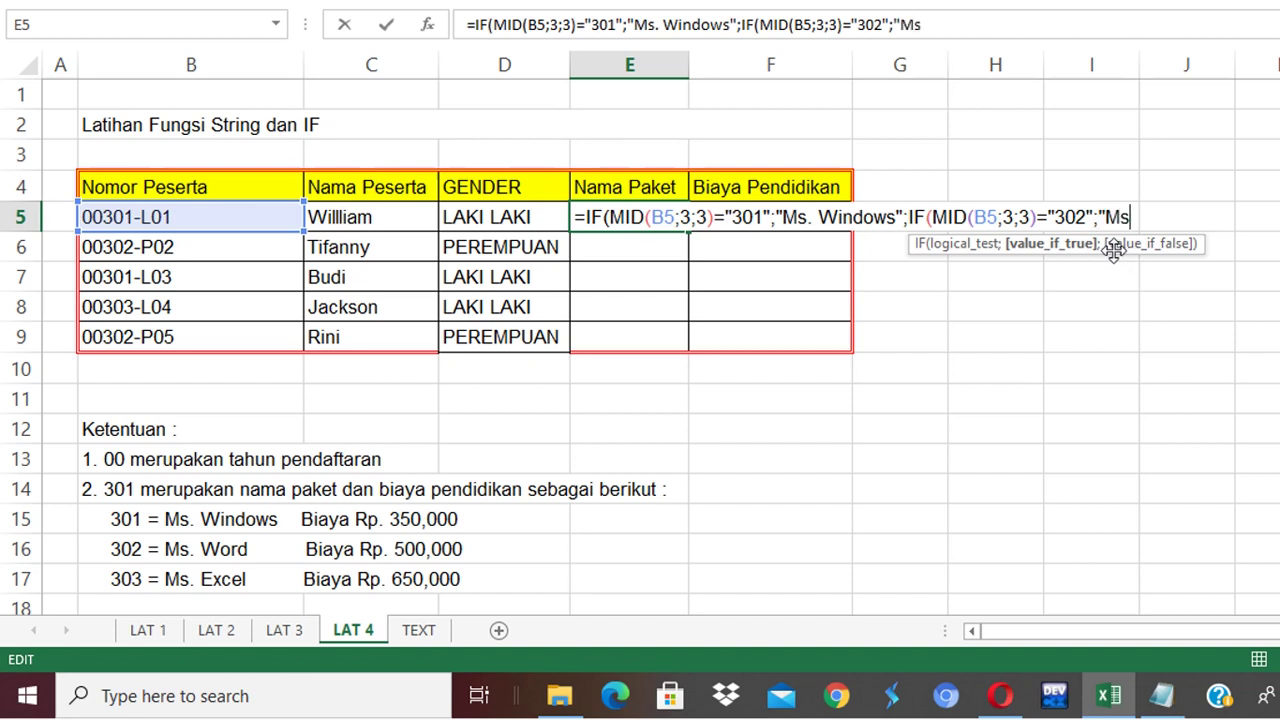
text(. Word)
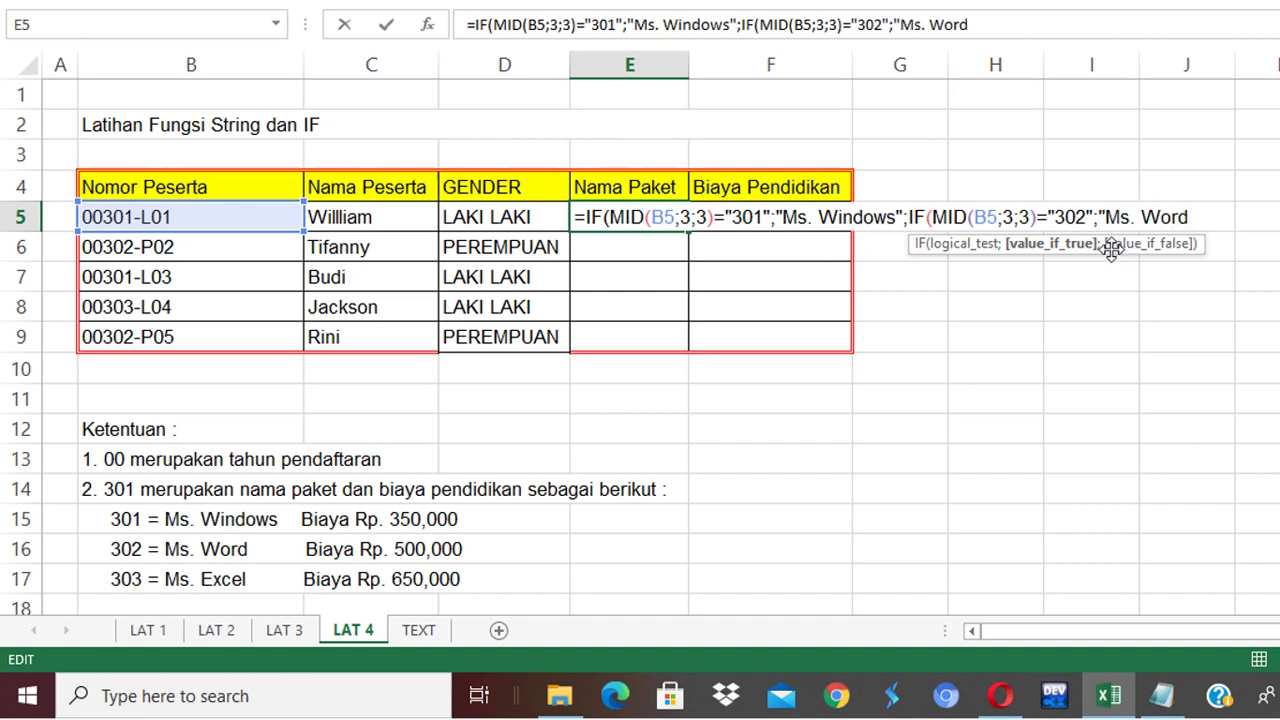
text(")
text(;)
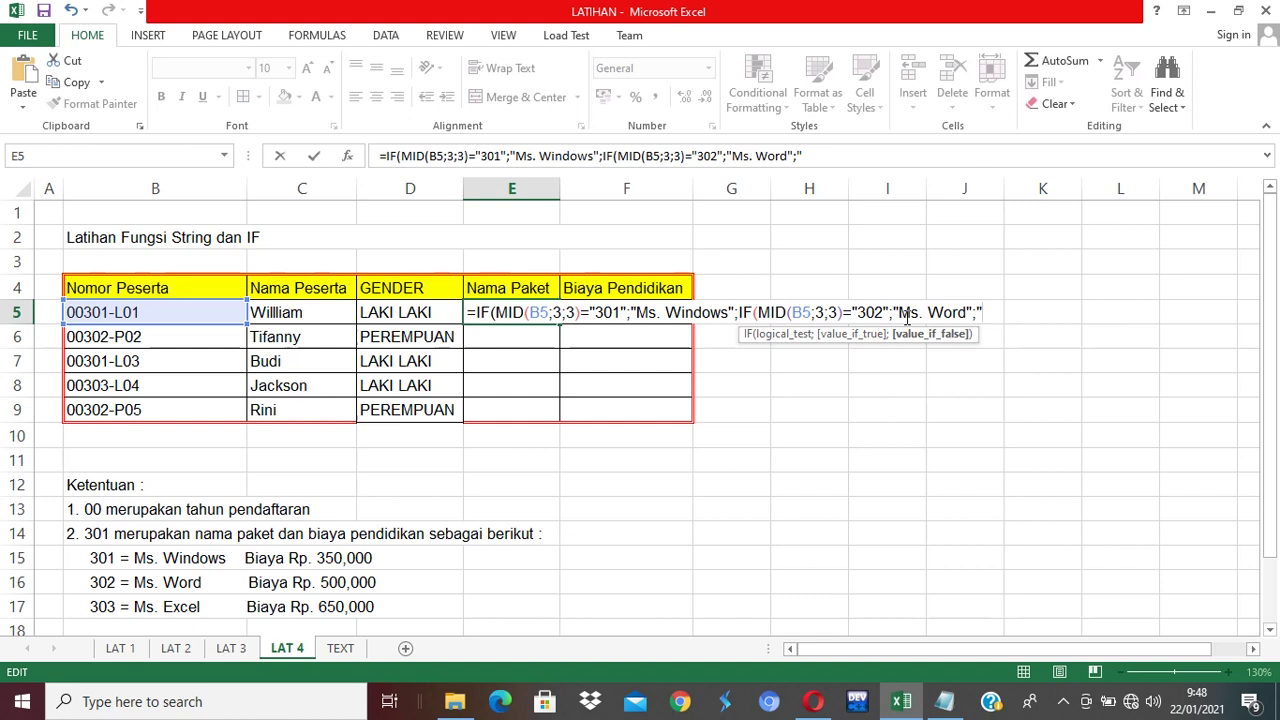
text(Ms)
text(. Ex)
text(cel")
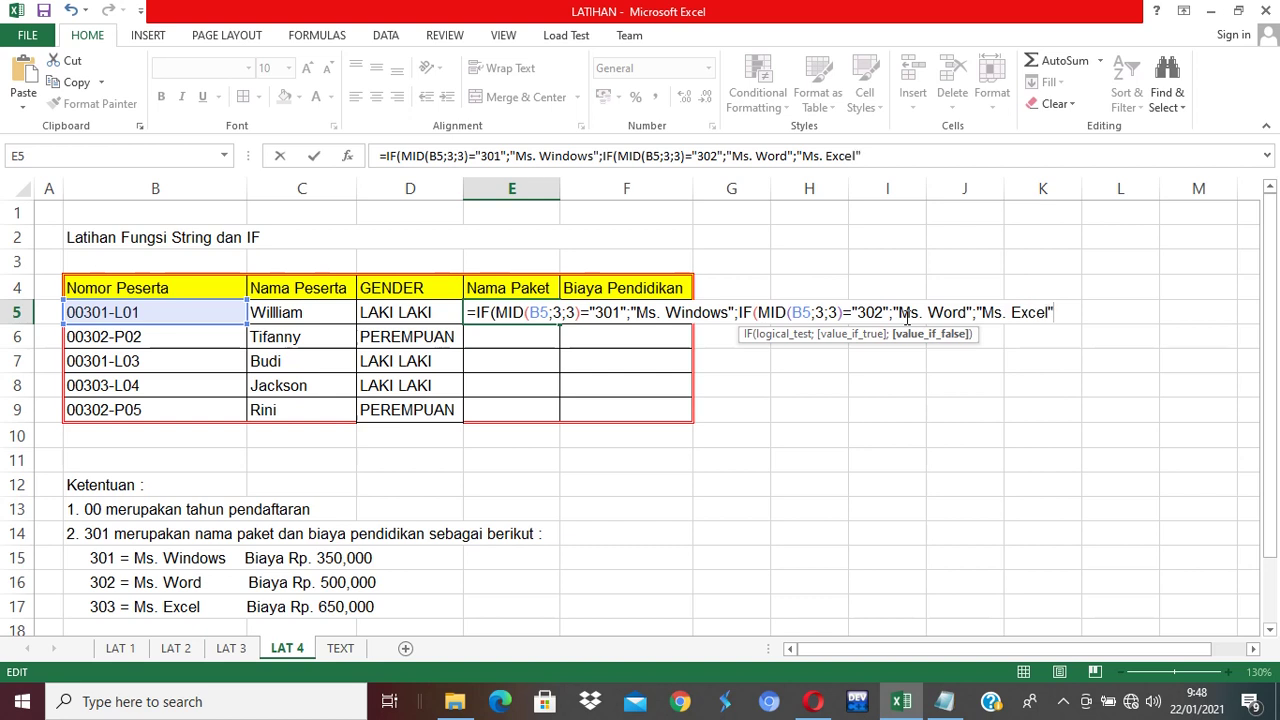
text()))
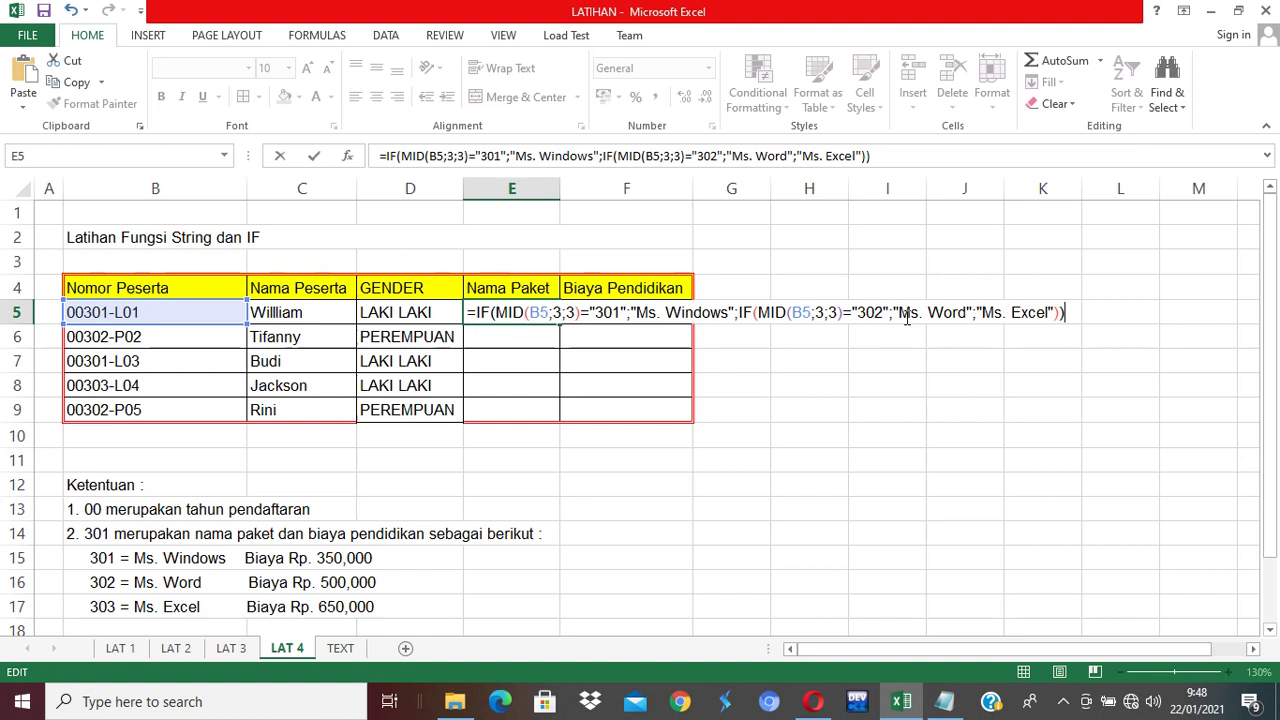
Step: Commit E5's package formula and fill it down through E9
key(Return)
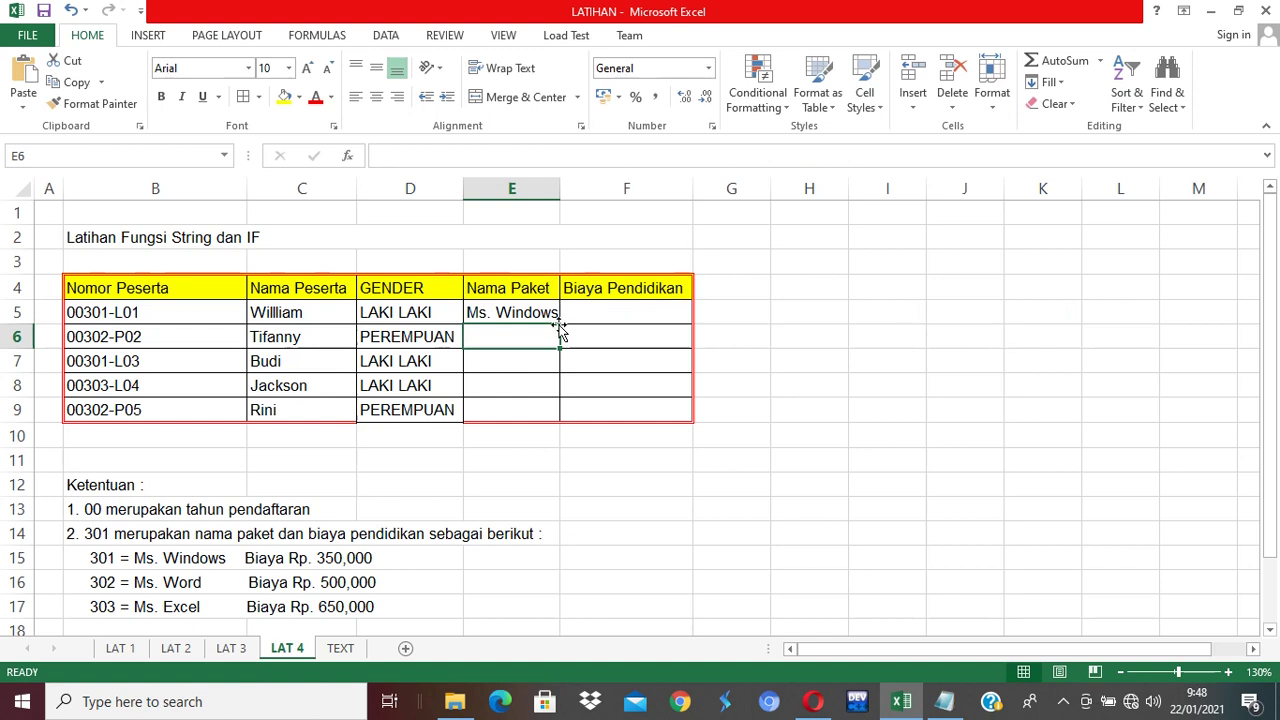
click(535, 307)
drag(560, 324, 563, 420)
click(891, 458)
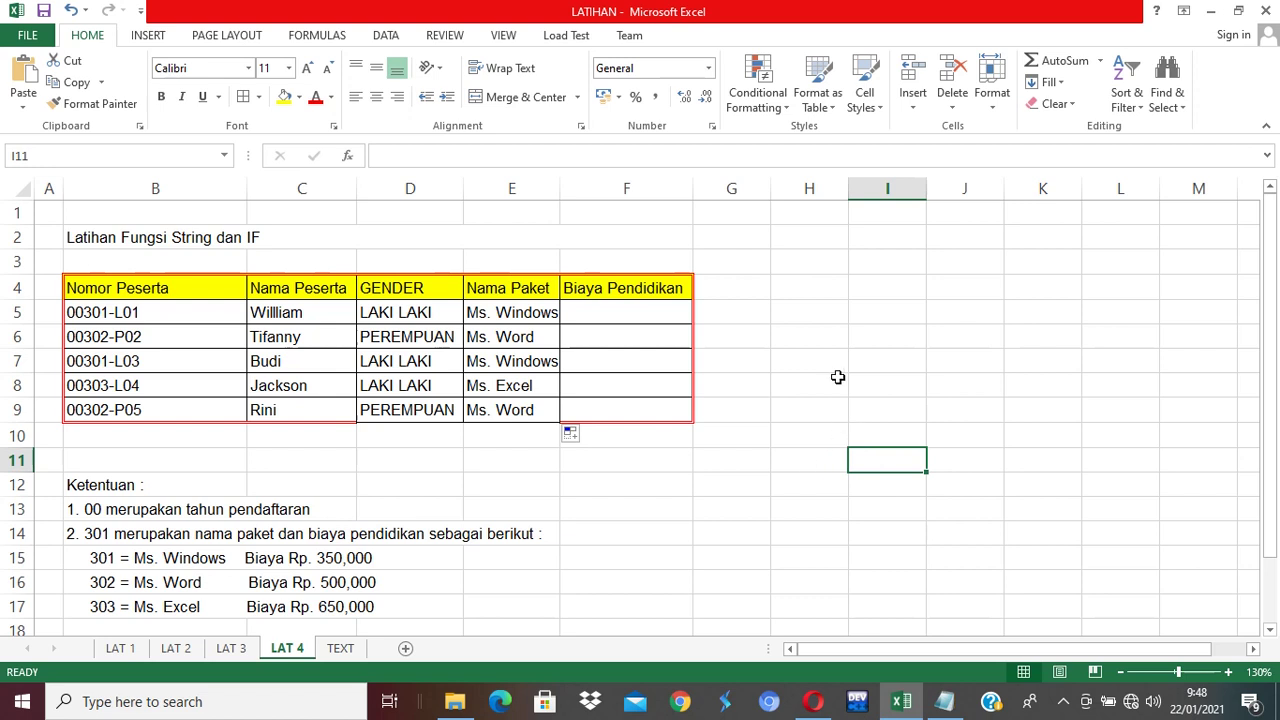
click(607, 313)
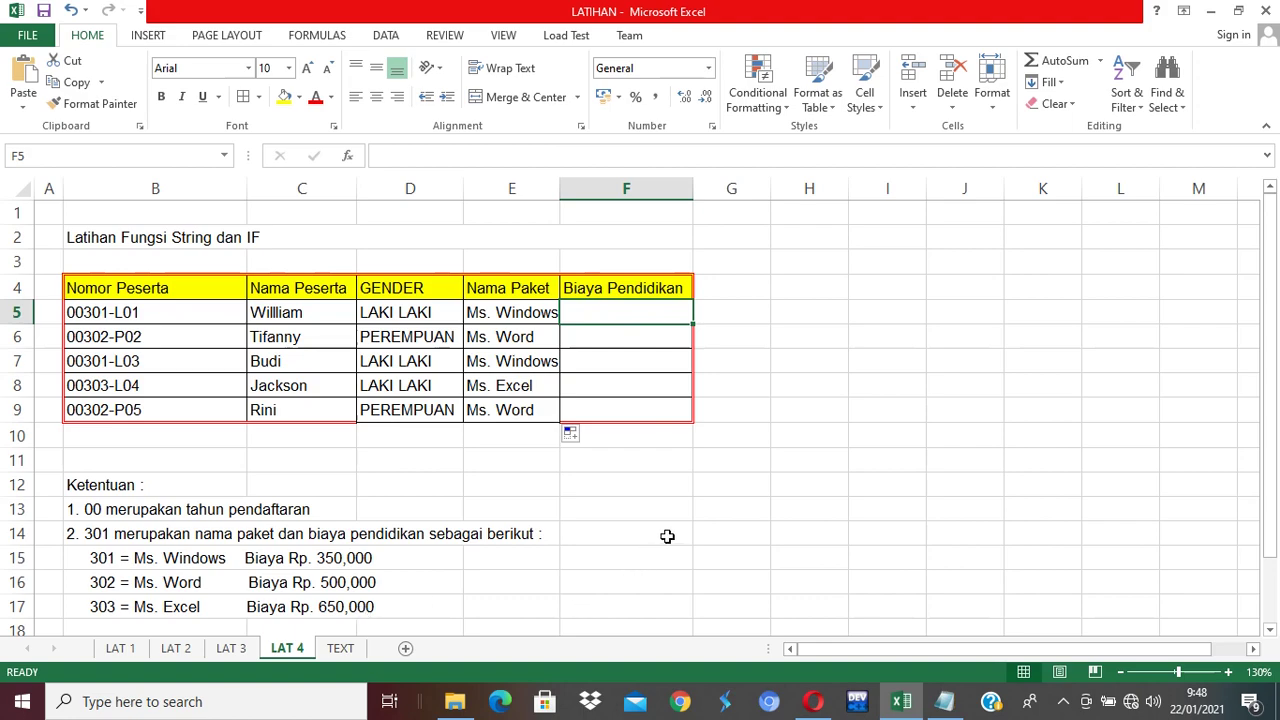
Step: Start F5 as =IF(MID(B5;3;3)="301";350000; and begin a nested IF(MID( for the next code
text(=)
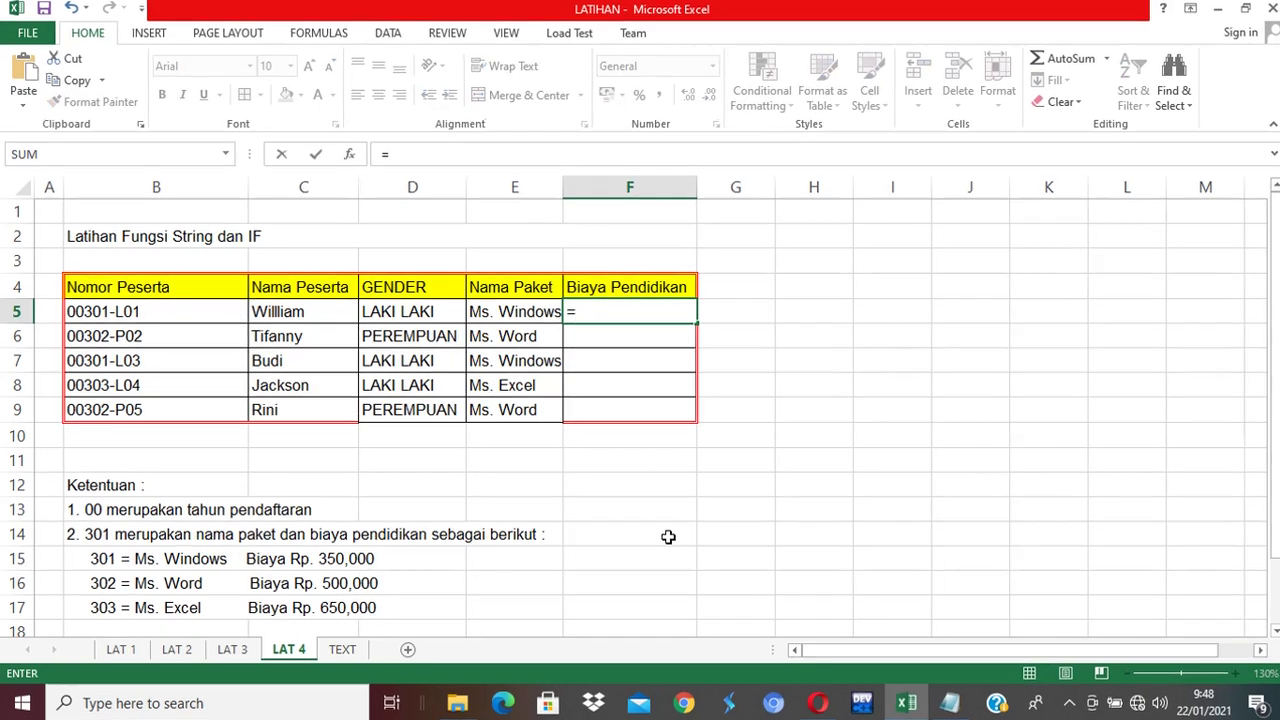
text(IF)
text(()
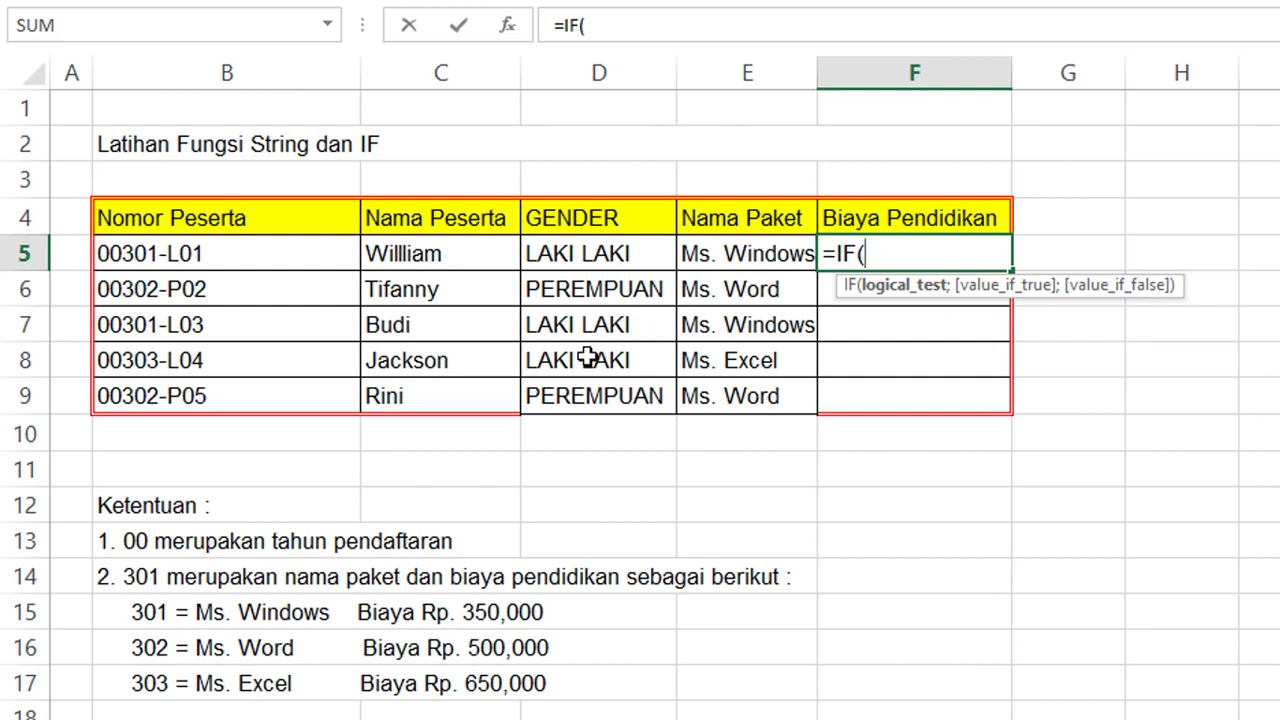
click(174, 256)
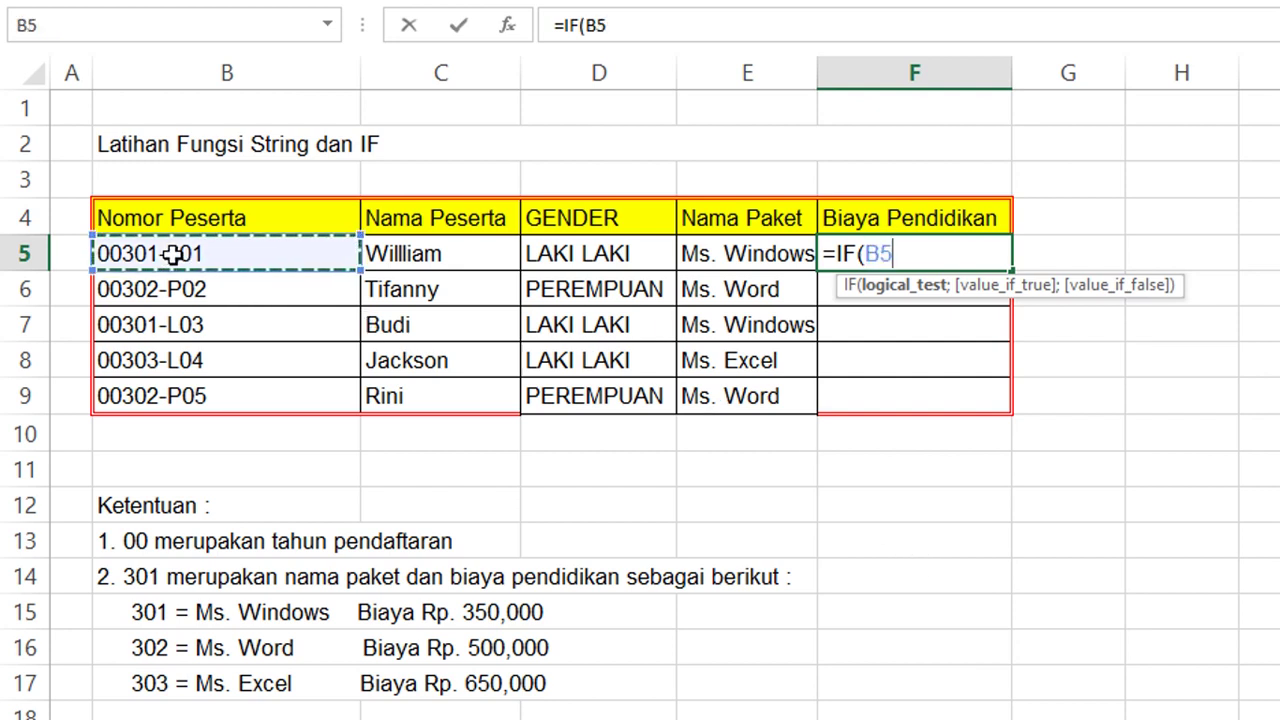
text(;)
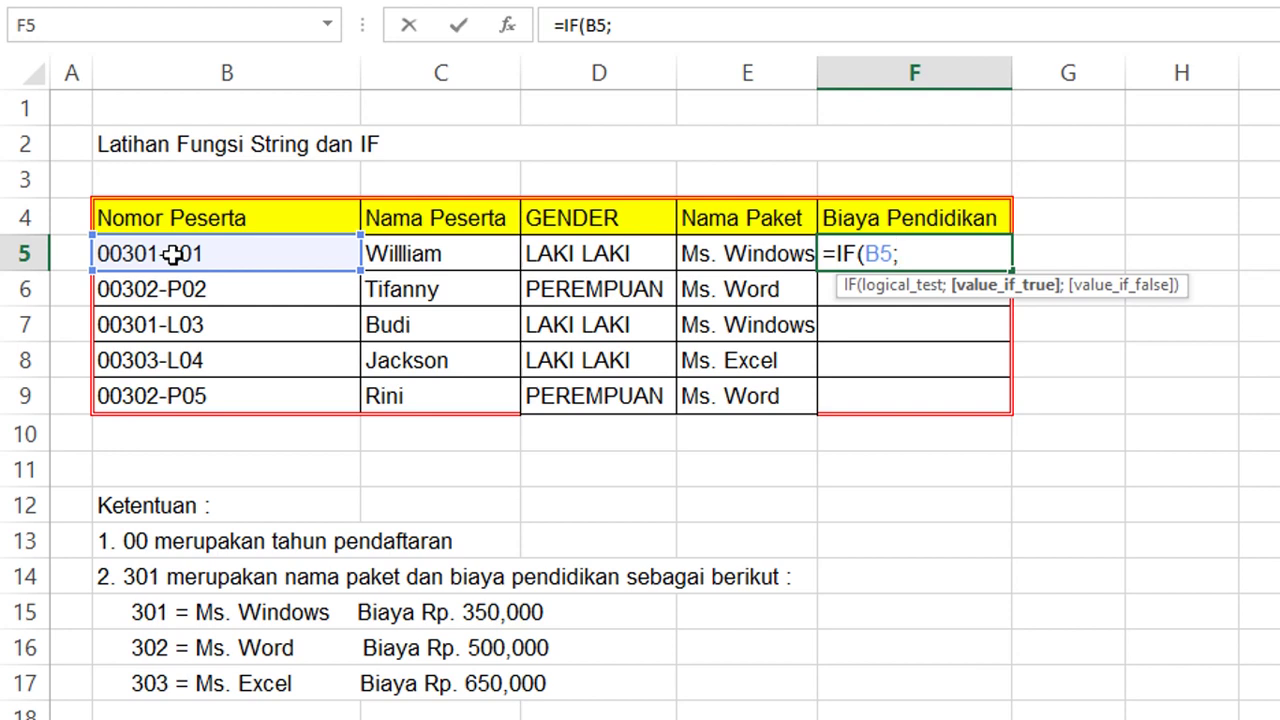
text(3)
key(BackSpace)
key(BackSpace)
key(BackSpace)
key(BackSpace)
text(MID)
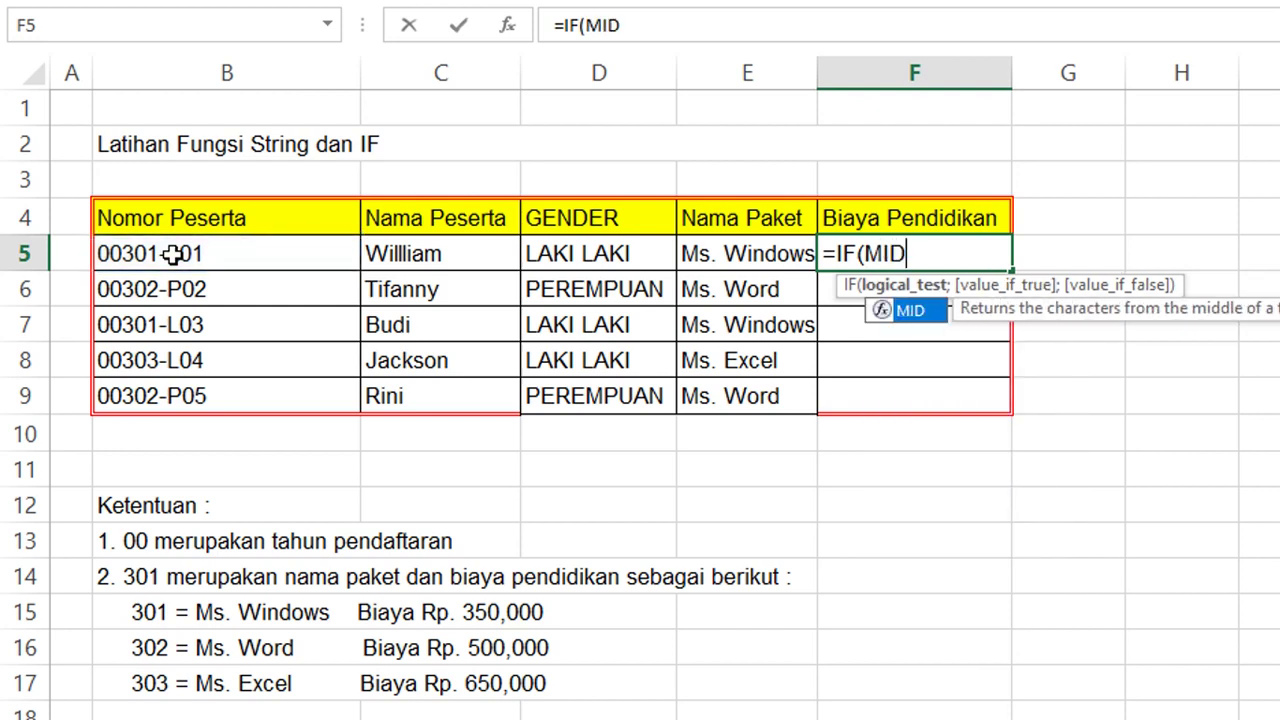
text(()
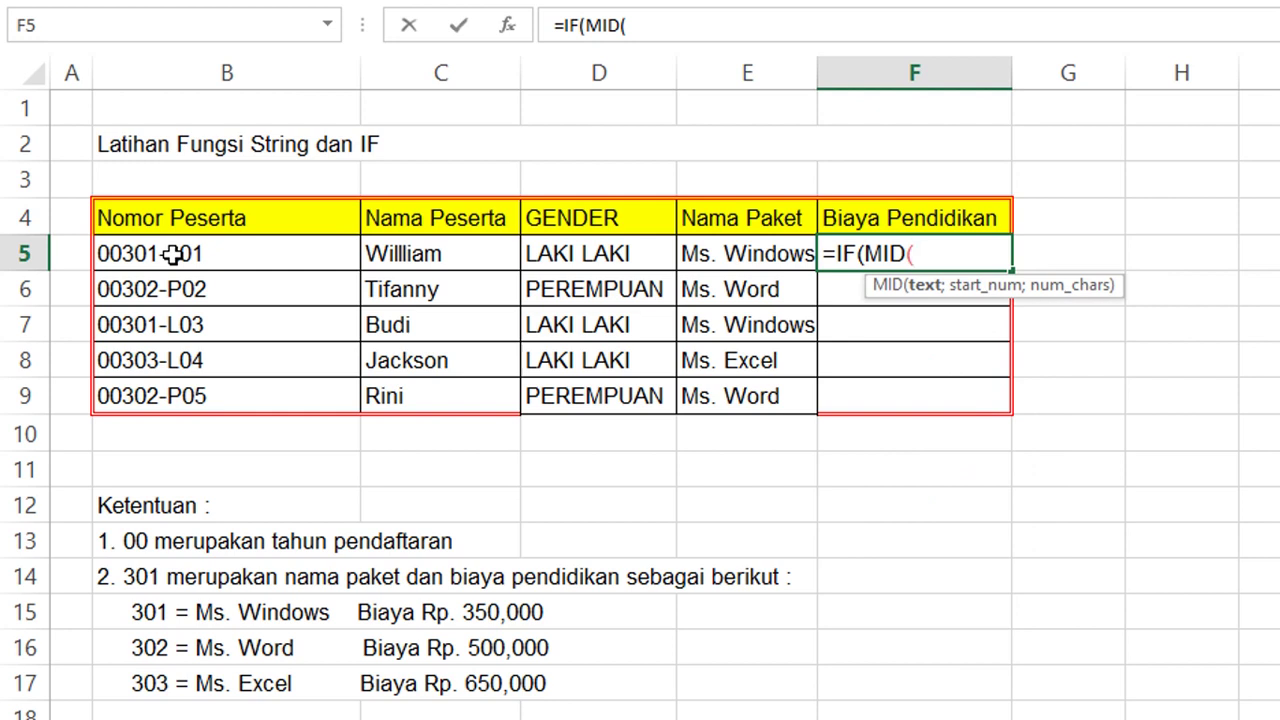
click(173, 256)
text(;)
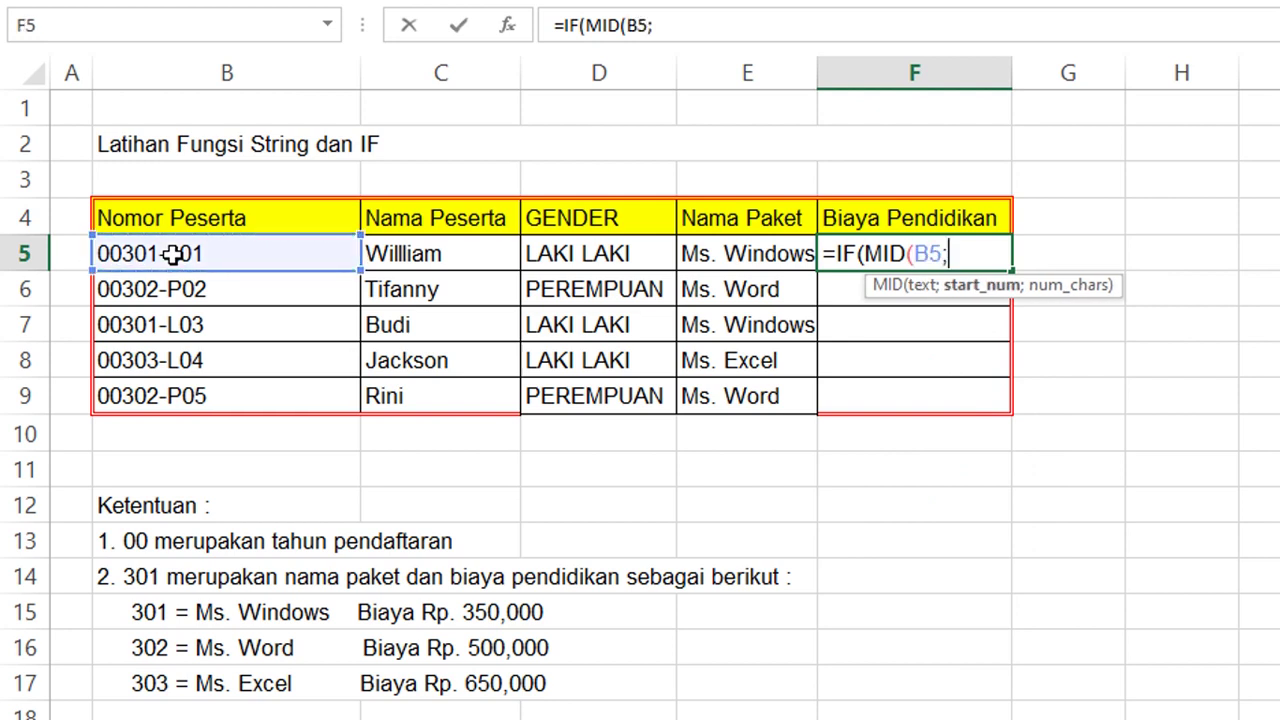
text(3;3))
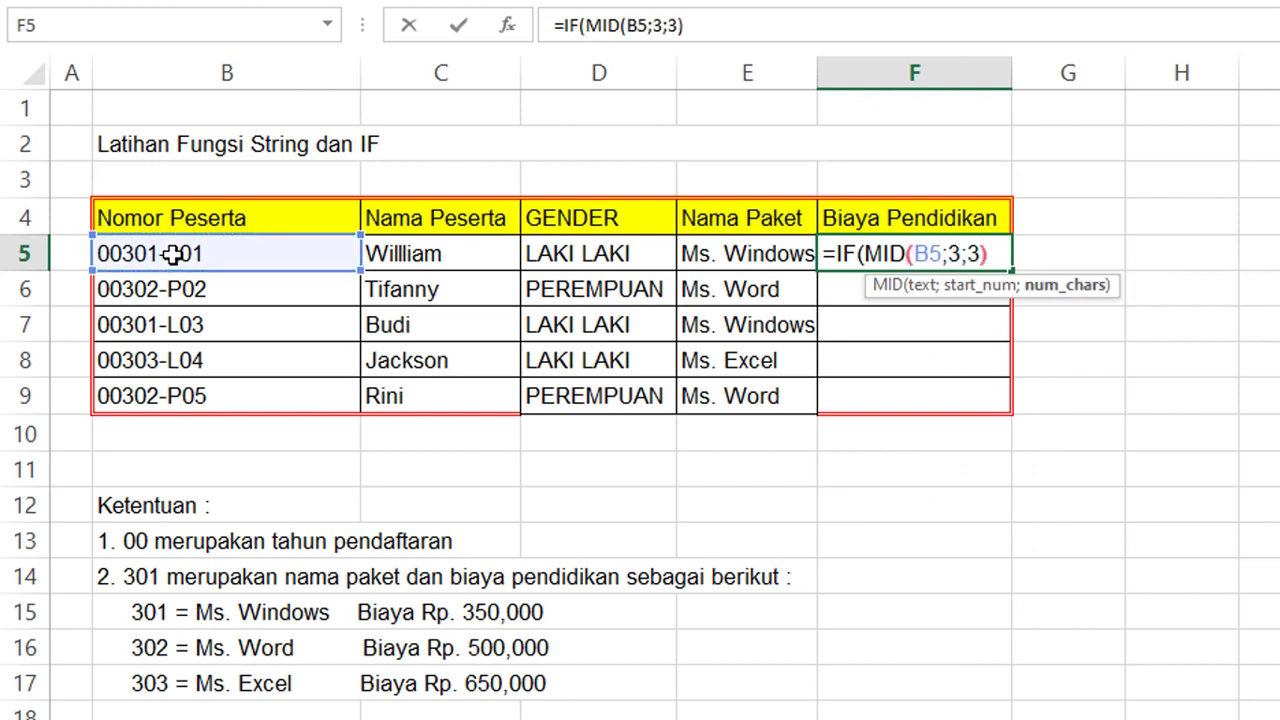
text(=")
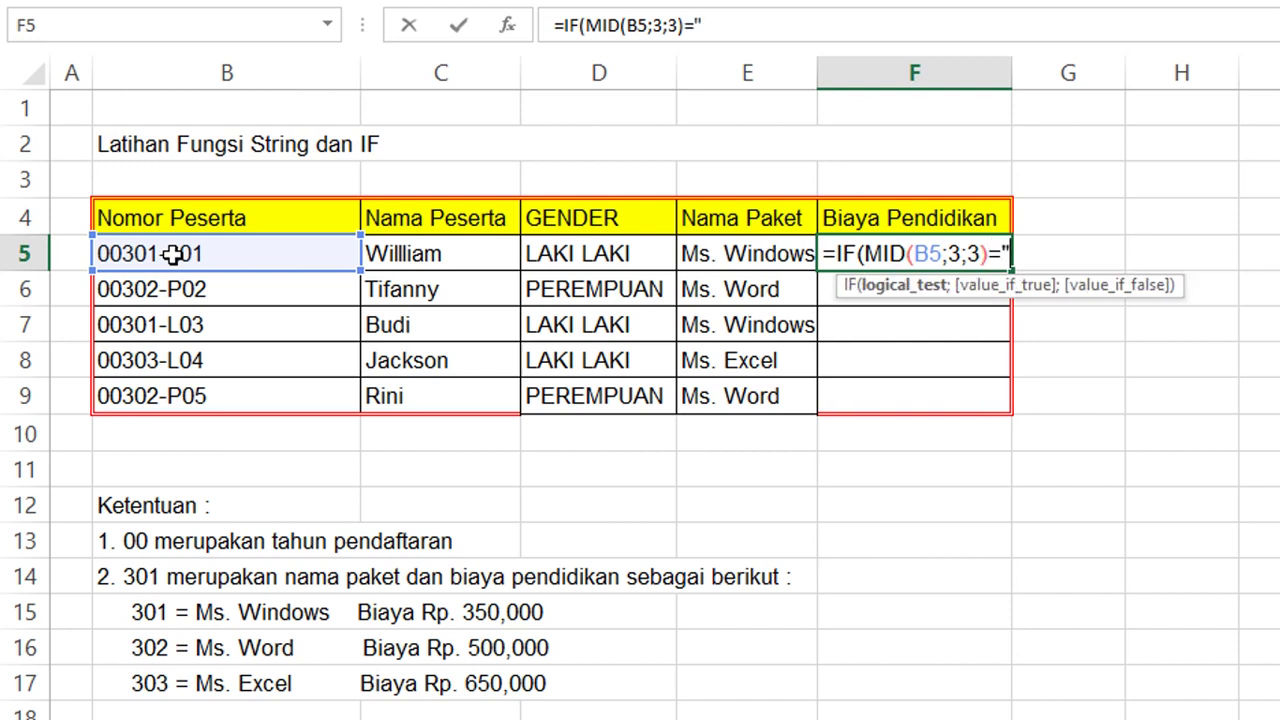
text(301)
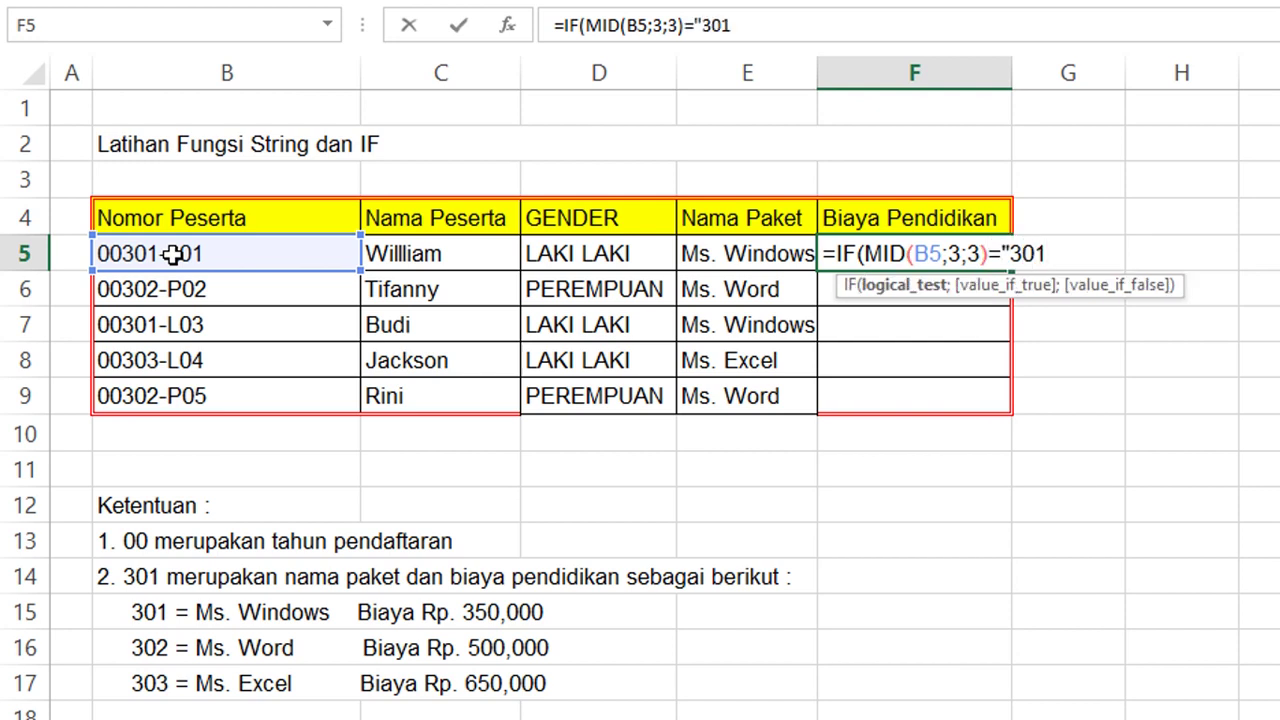
text(";)
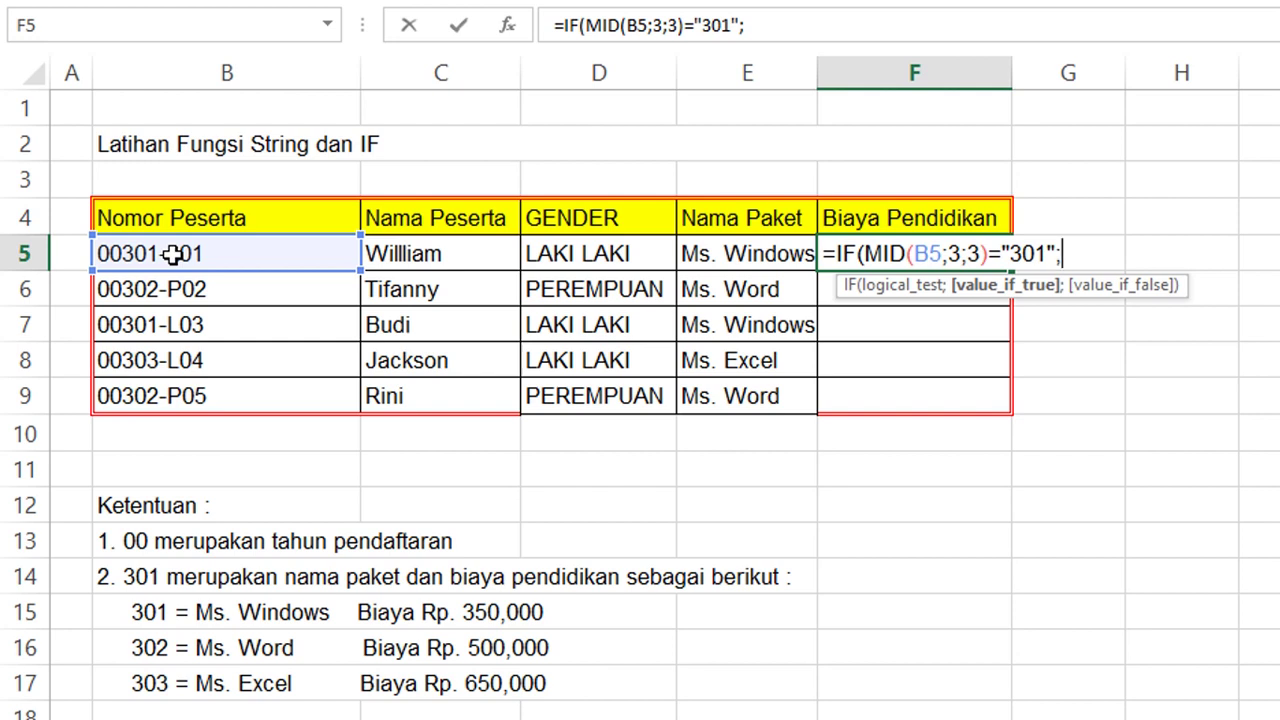
text(3)
text(50000)
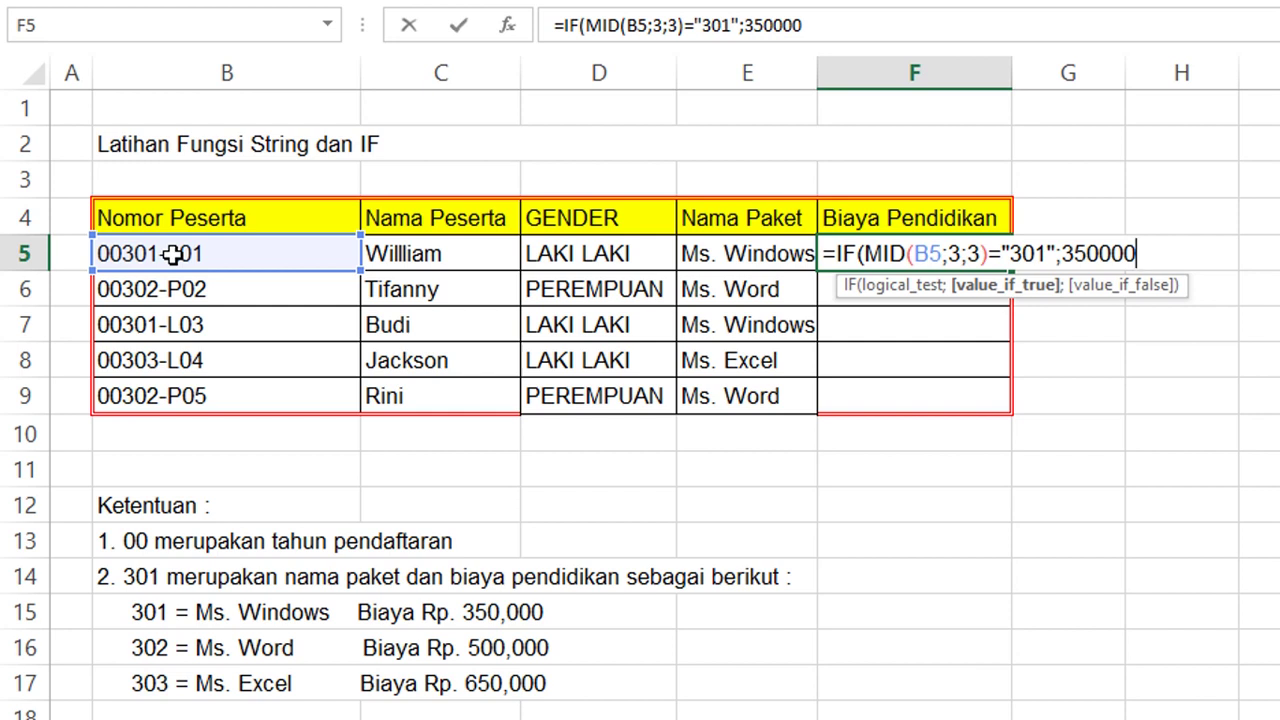
text(;)
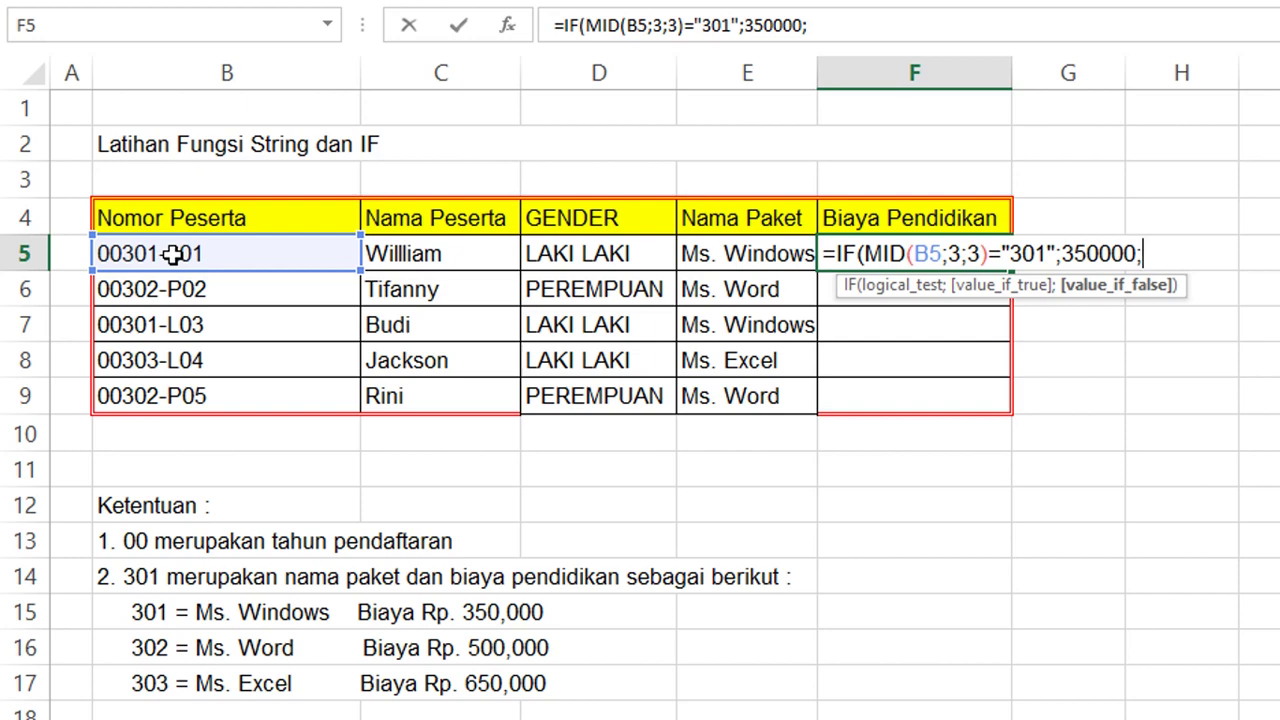
text(IF()
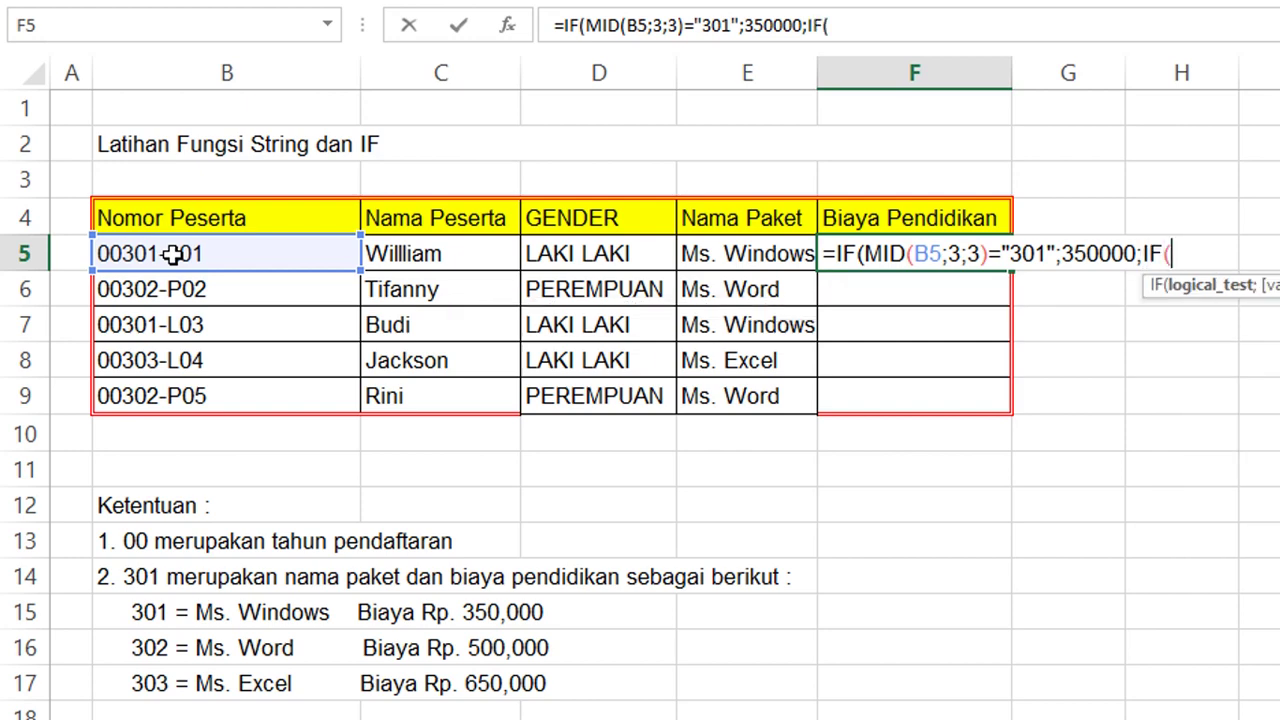
text(MID()
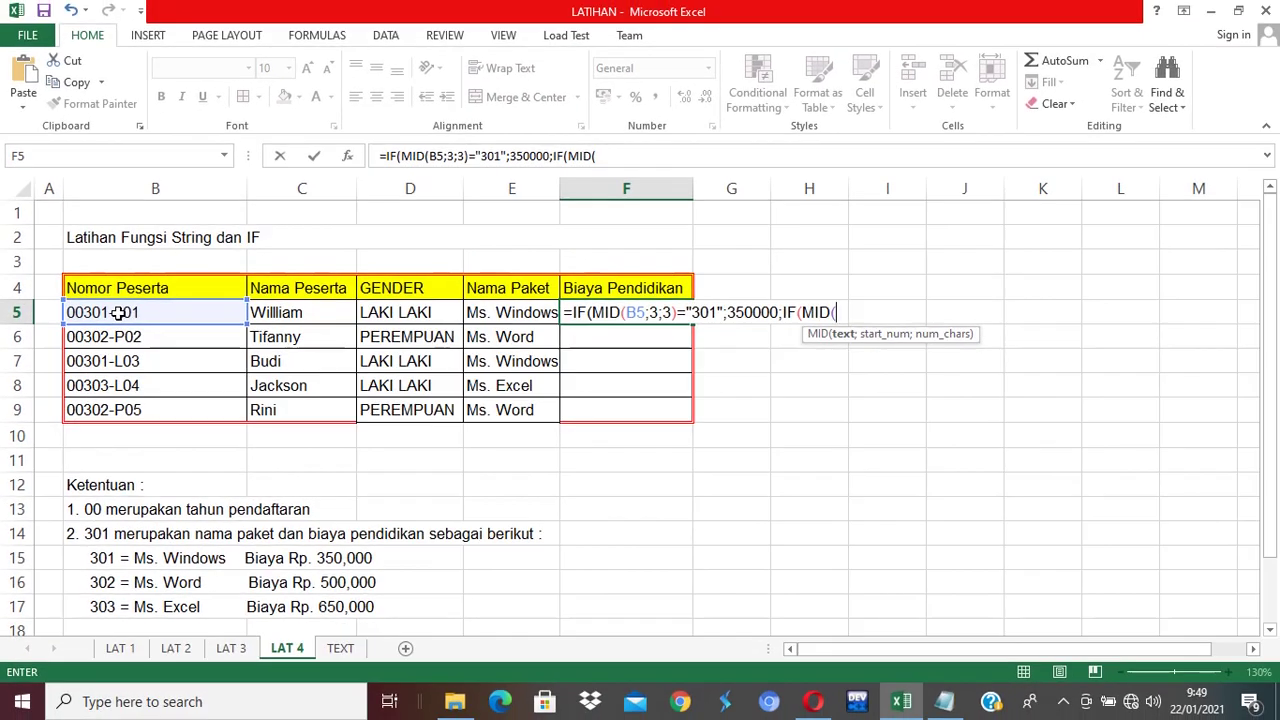
Step: Add the nested test so code 302 costs 500000, with a fallback fee of 65000
click(118, 313)
text(;3)
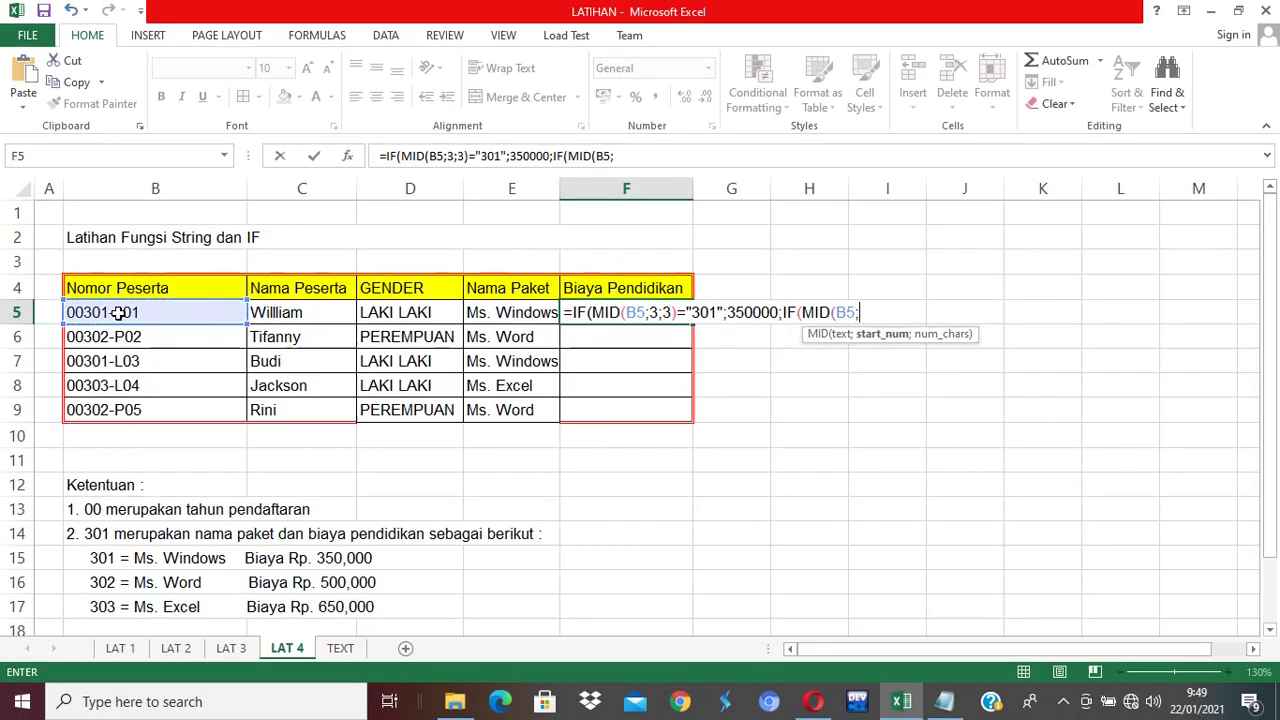
text(;3)
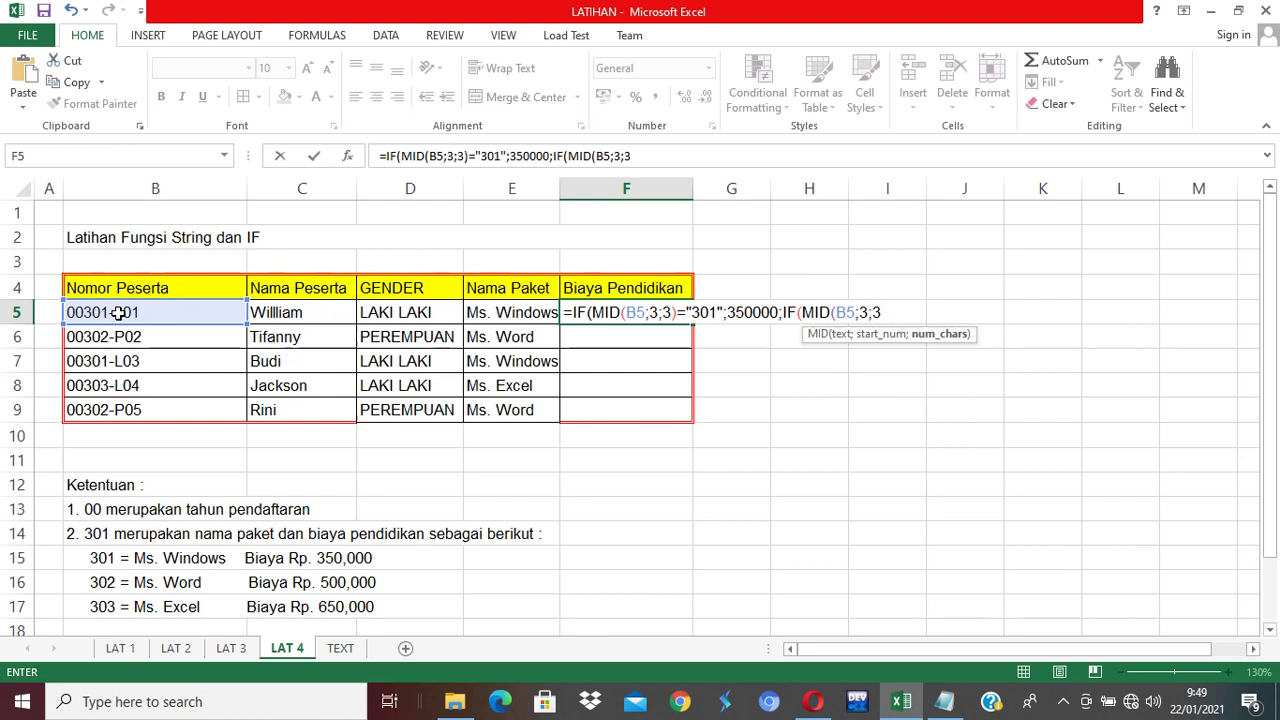
text()=")
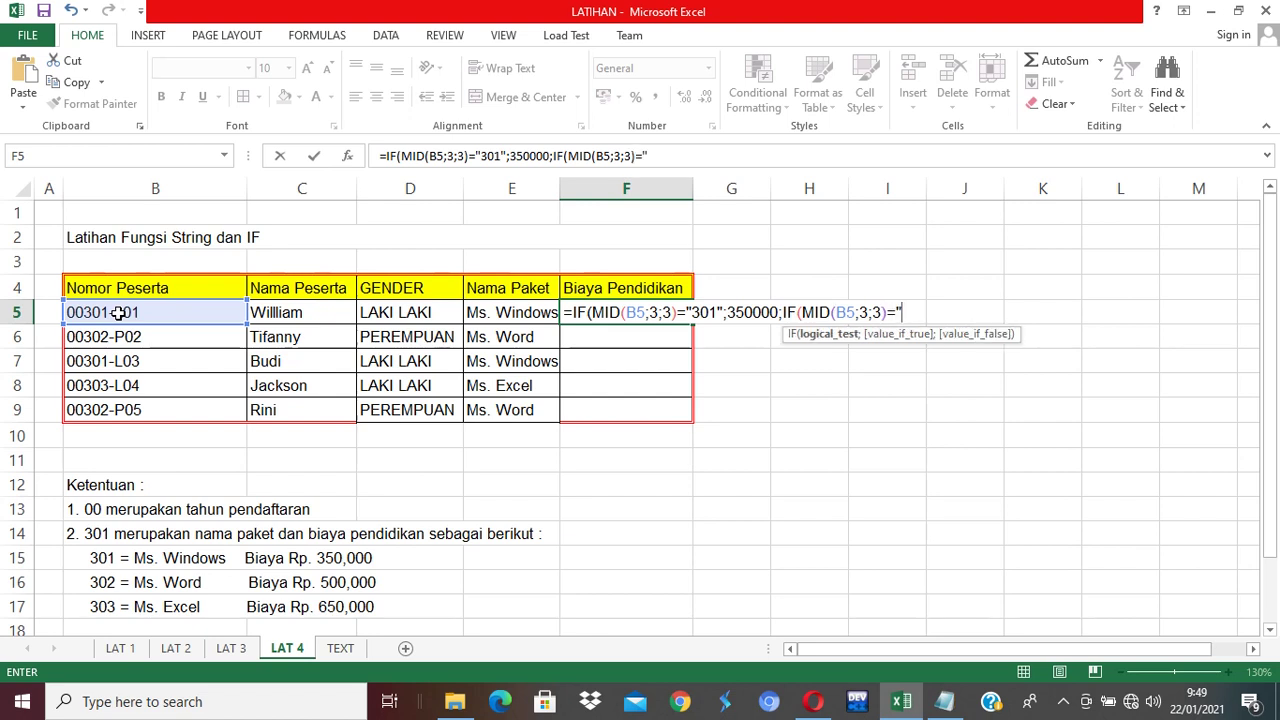
text(302")
text(;)
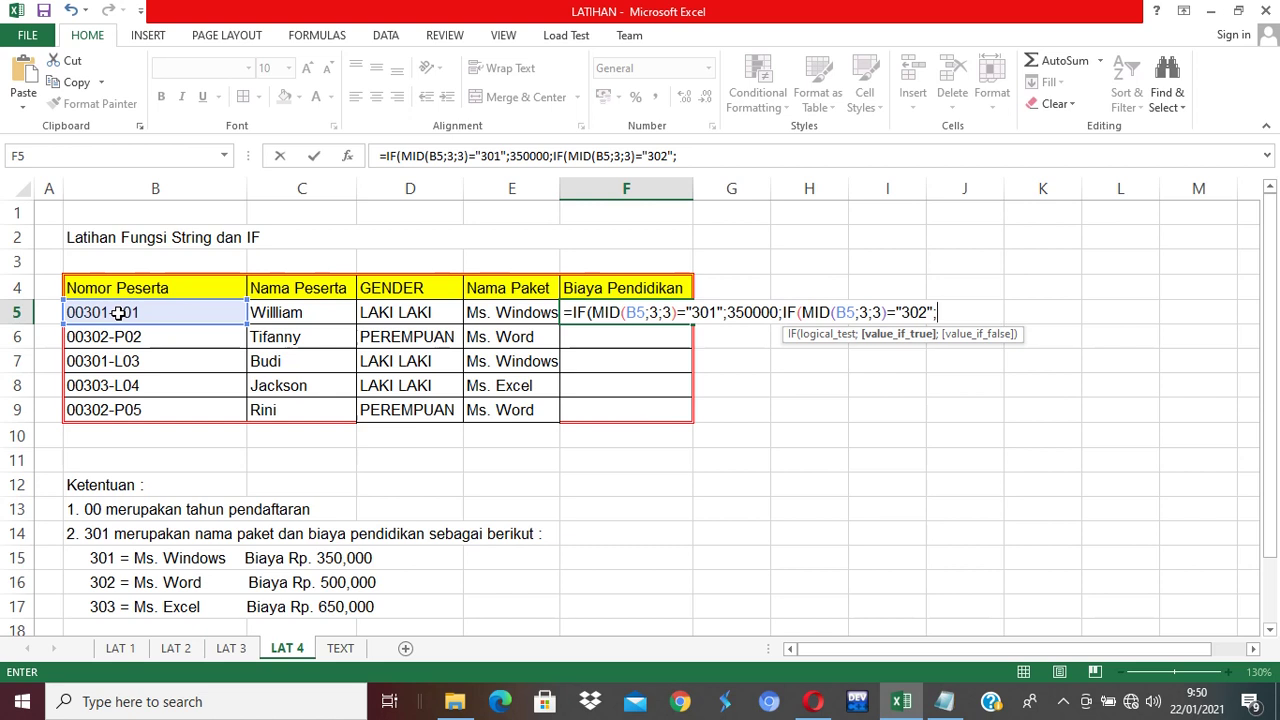
text(5)
text(0000)
text(0)
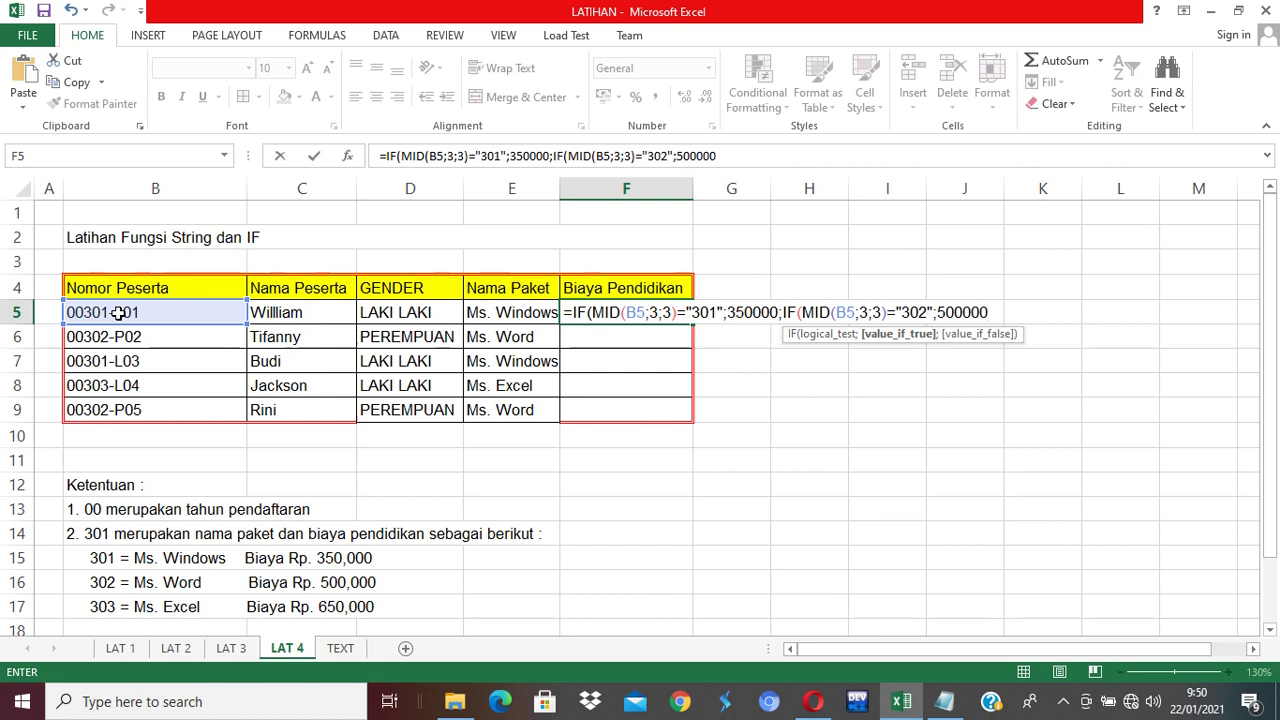
text(;)
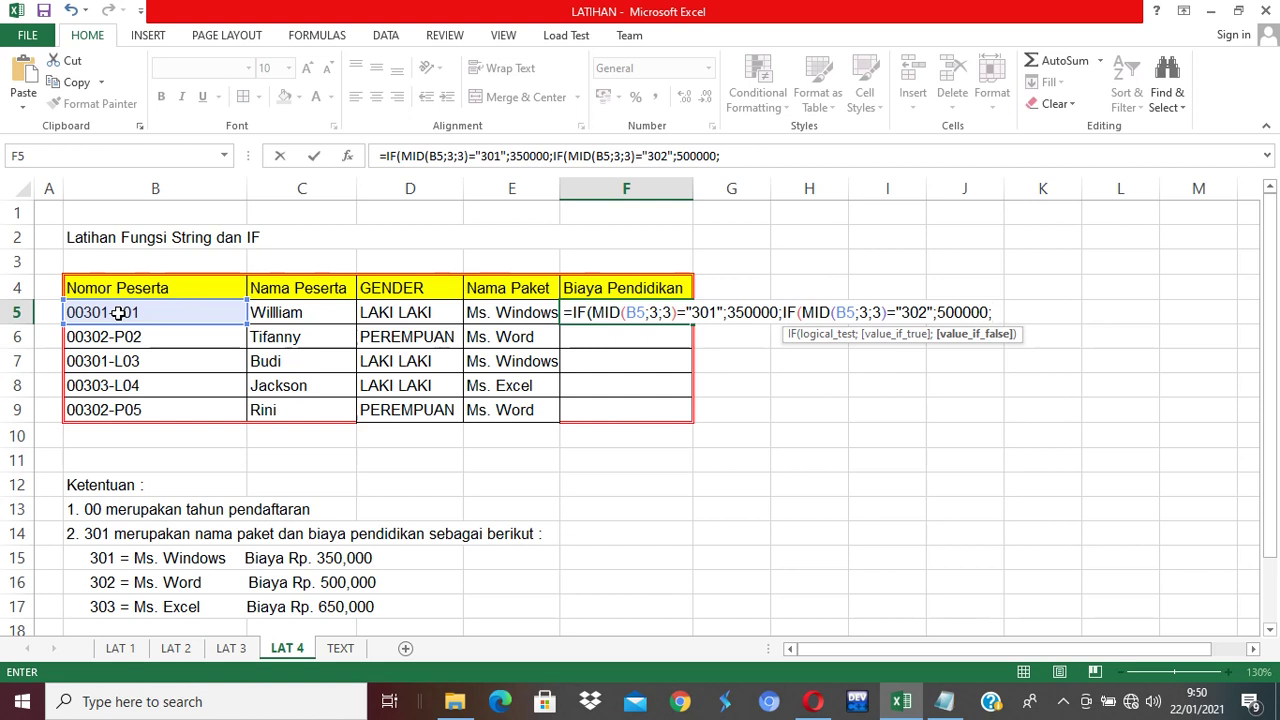
text(650)
text(00)
text(0)
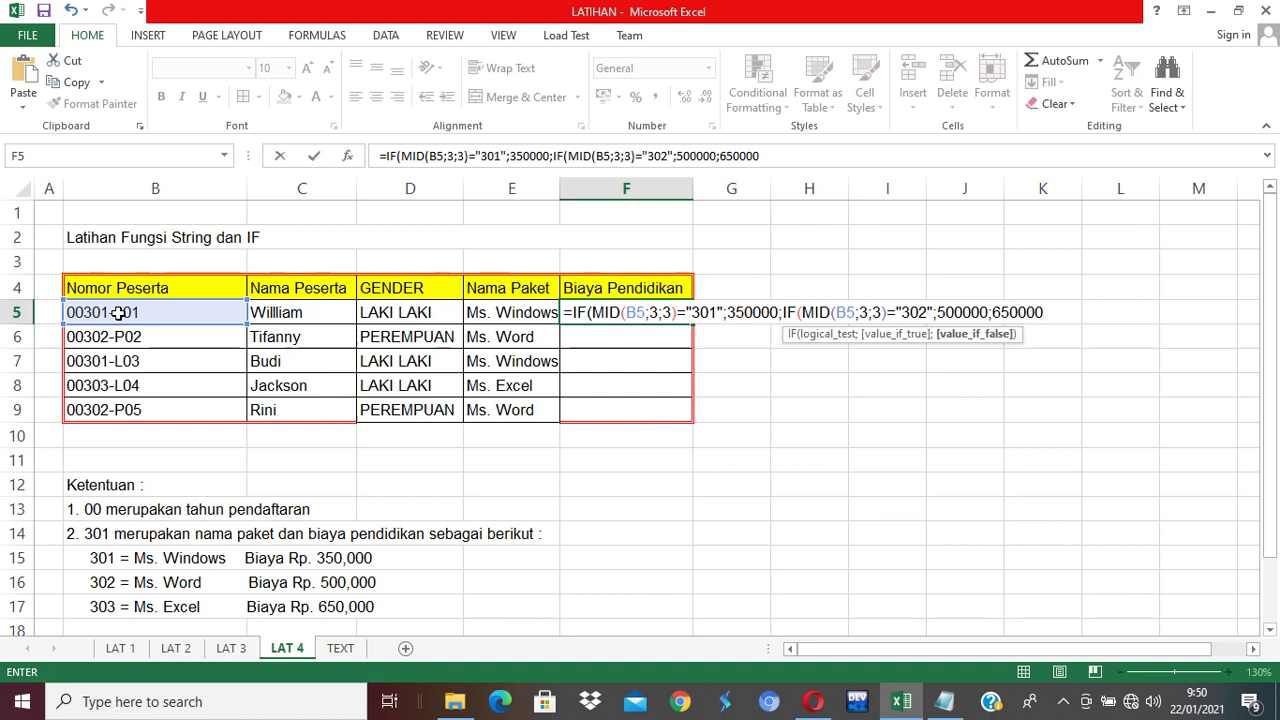
key(BackSpace)
Step: Close and commit F5's fee formula, then fill it down to F9
text()))
key(Return)
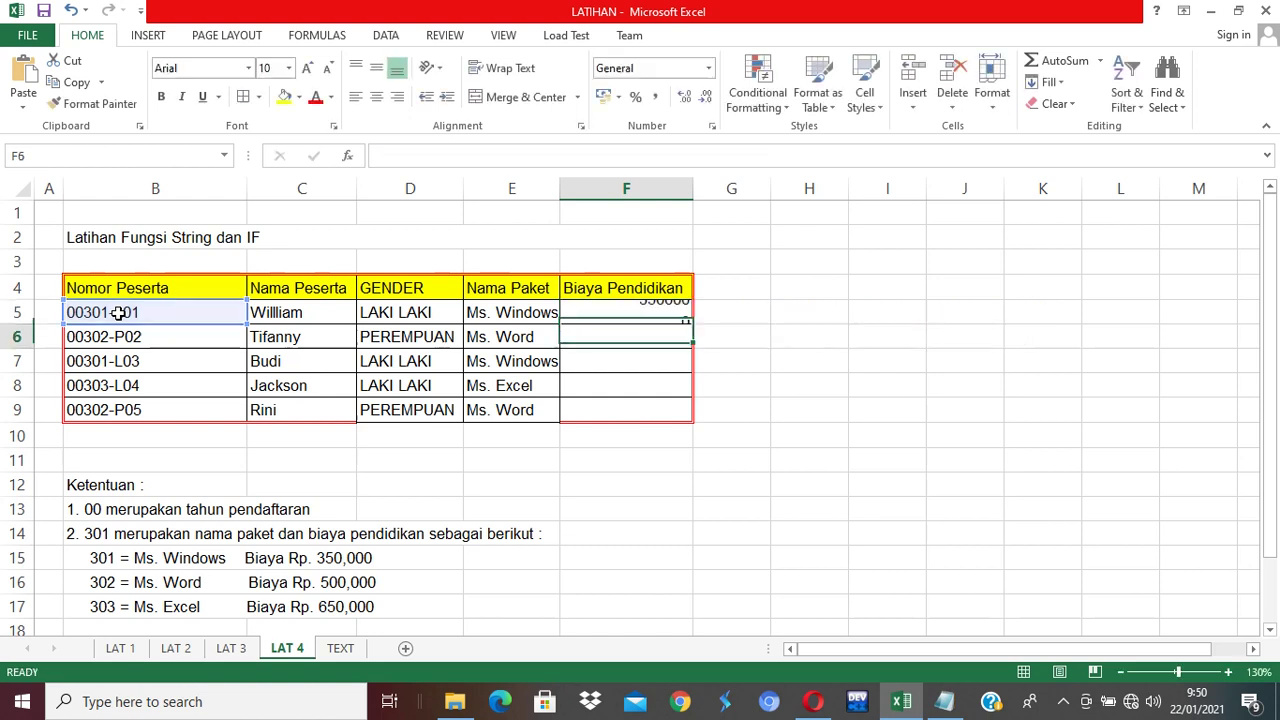
click(608, 319)
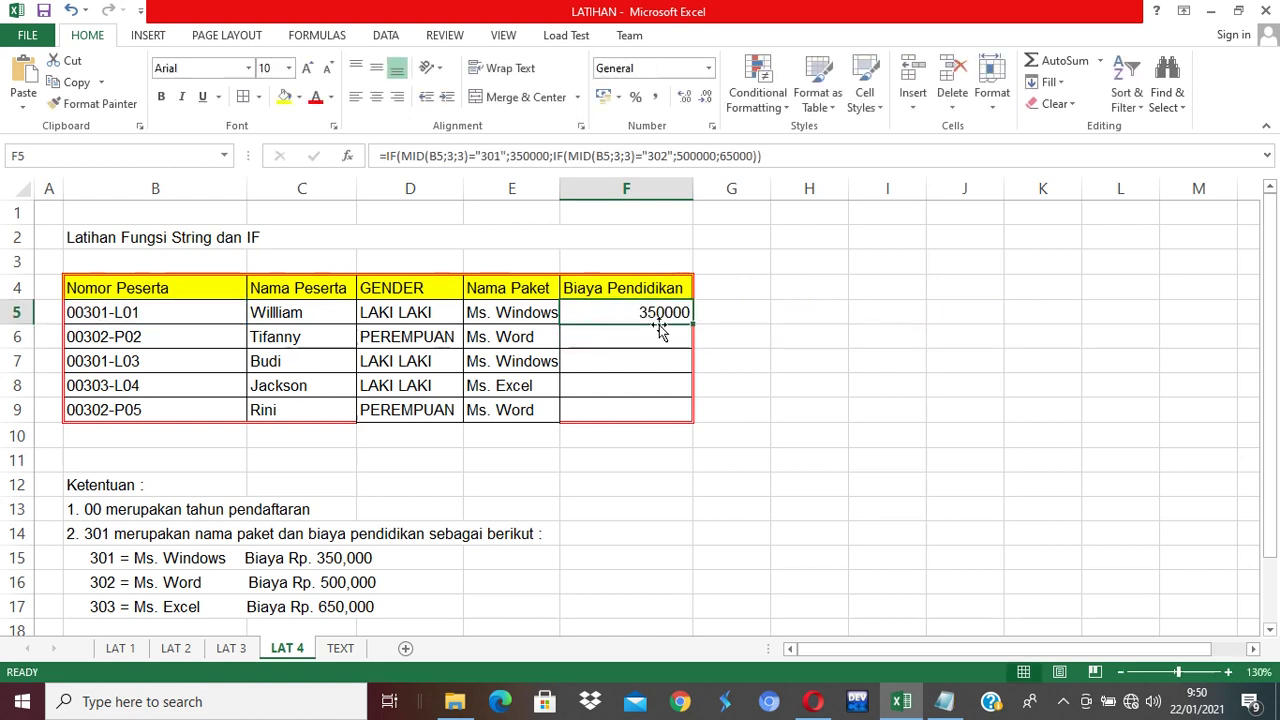
drag(693, 325, 701, 418)
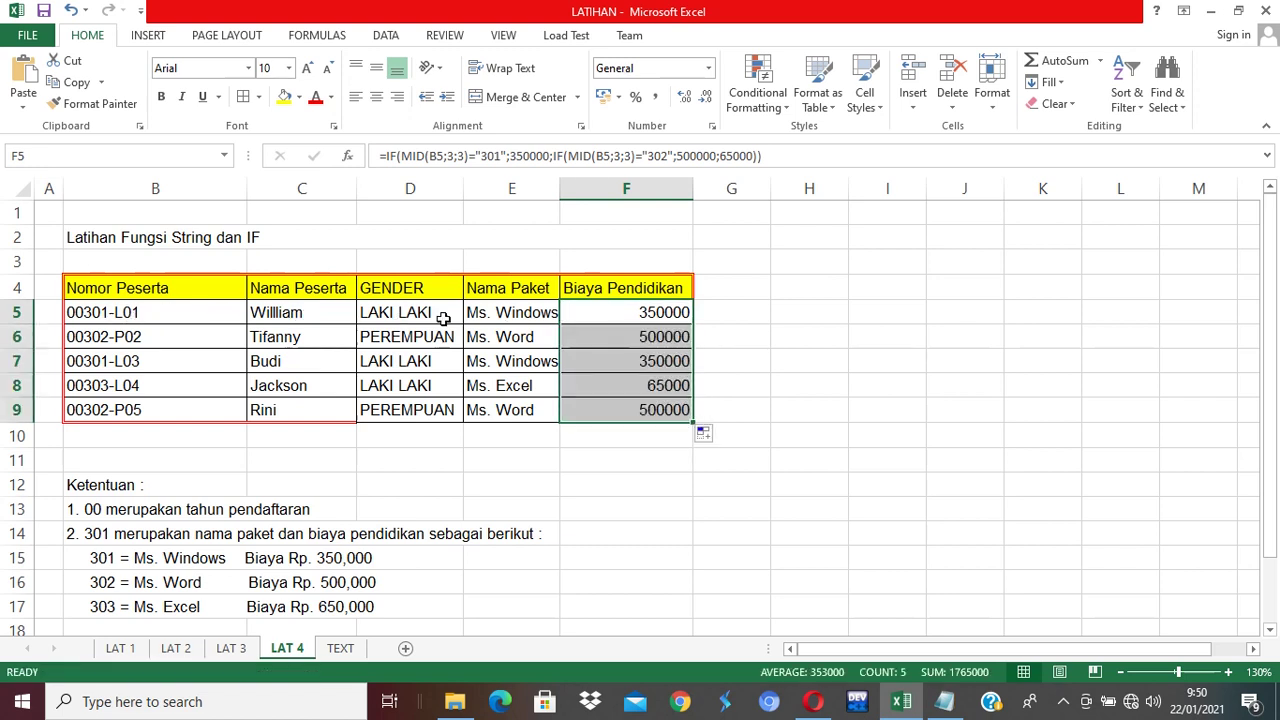
Step: Check the copied fees in F6 and F7 against participant numbers in B7 and B8
click(607, 339)
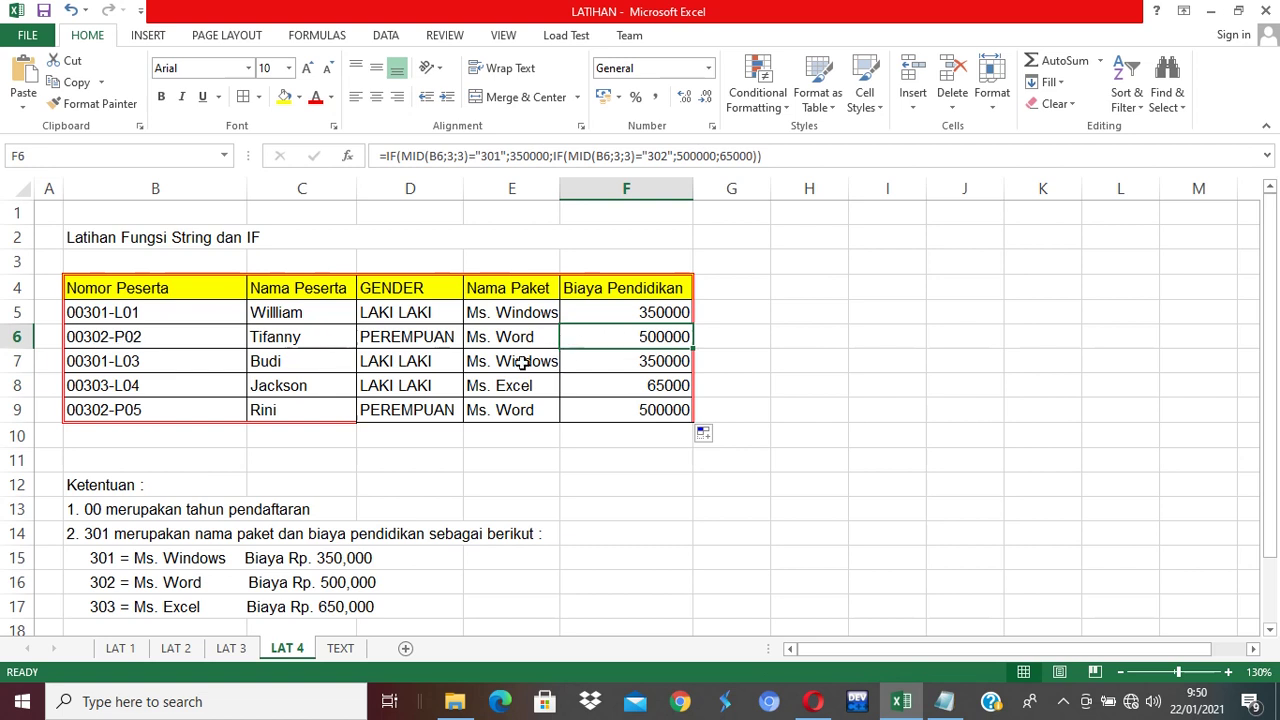
click(155, 366)
click(611, 358)
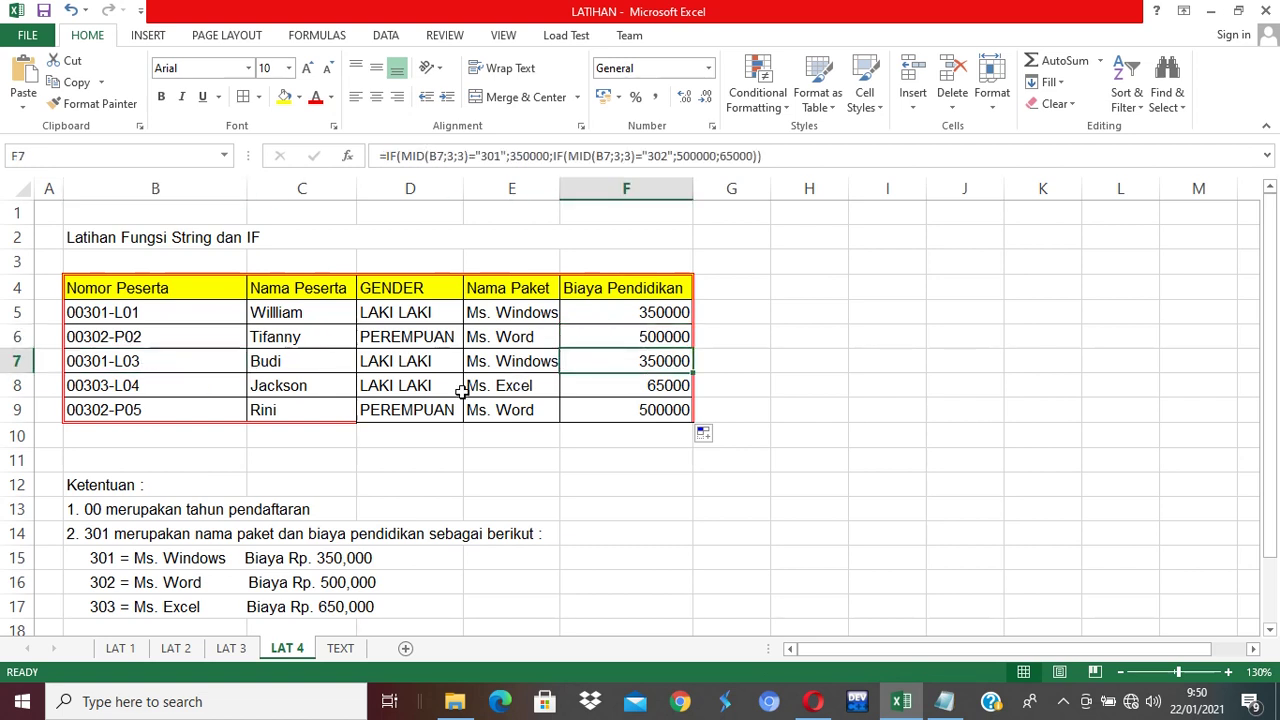
click(133, 394)
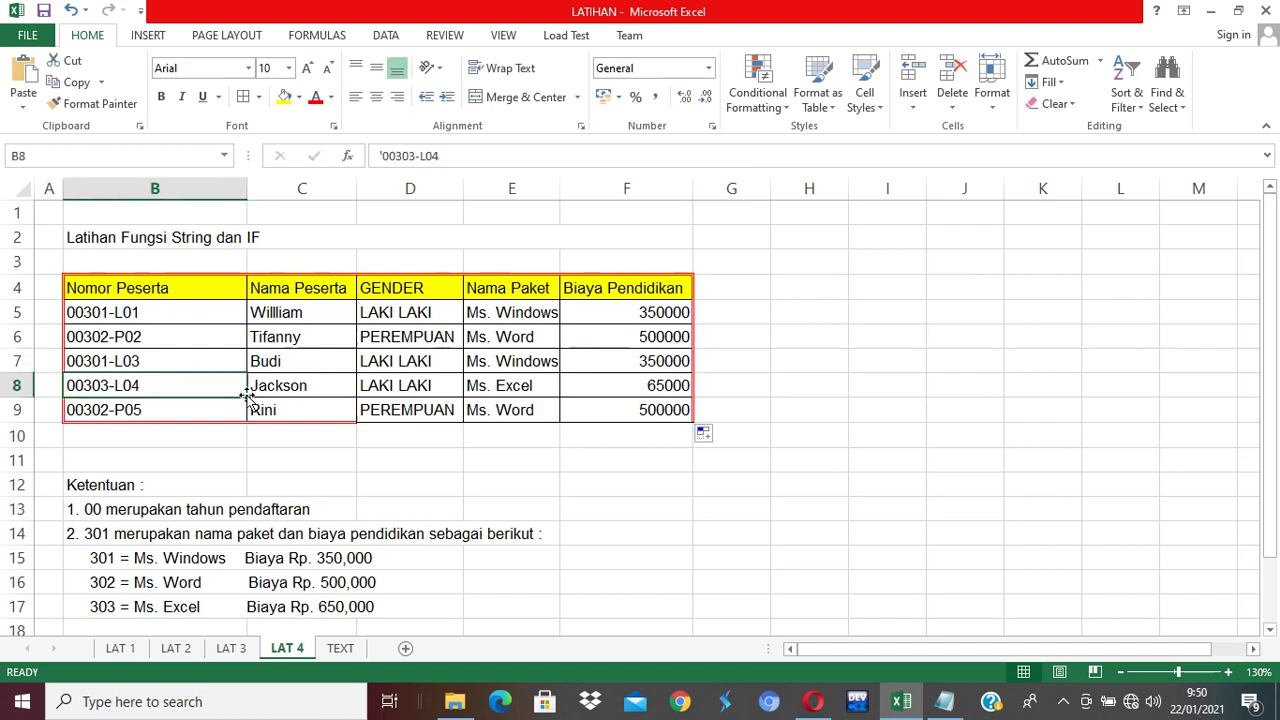
Step: Change the fallback fee in F5's formula from 65000 to 650000
double_click(617, 312)
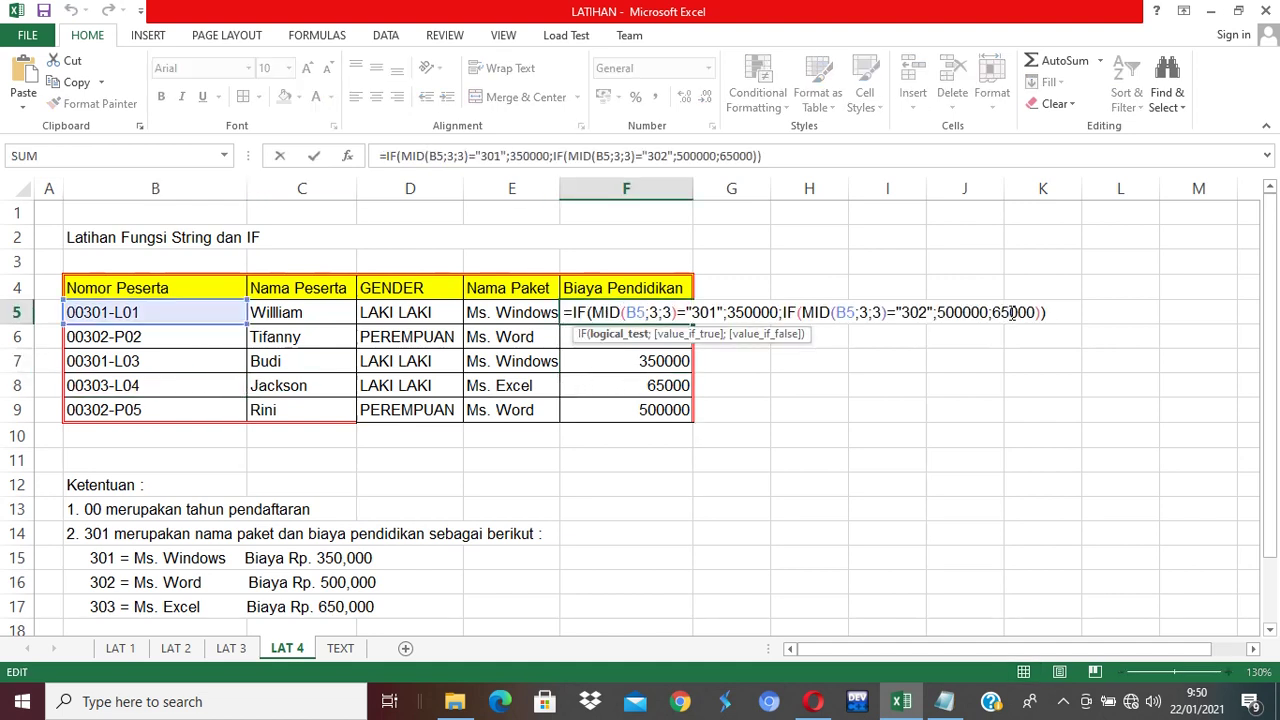
click(1010, 316)
text(0)
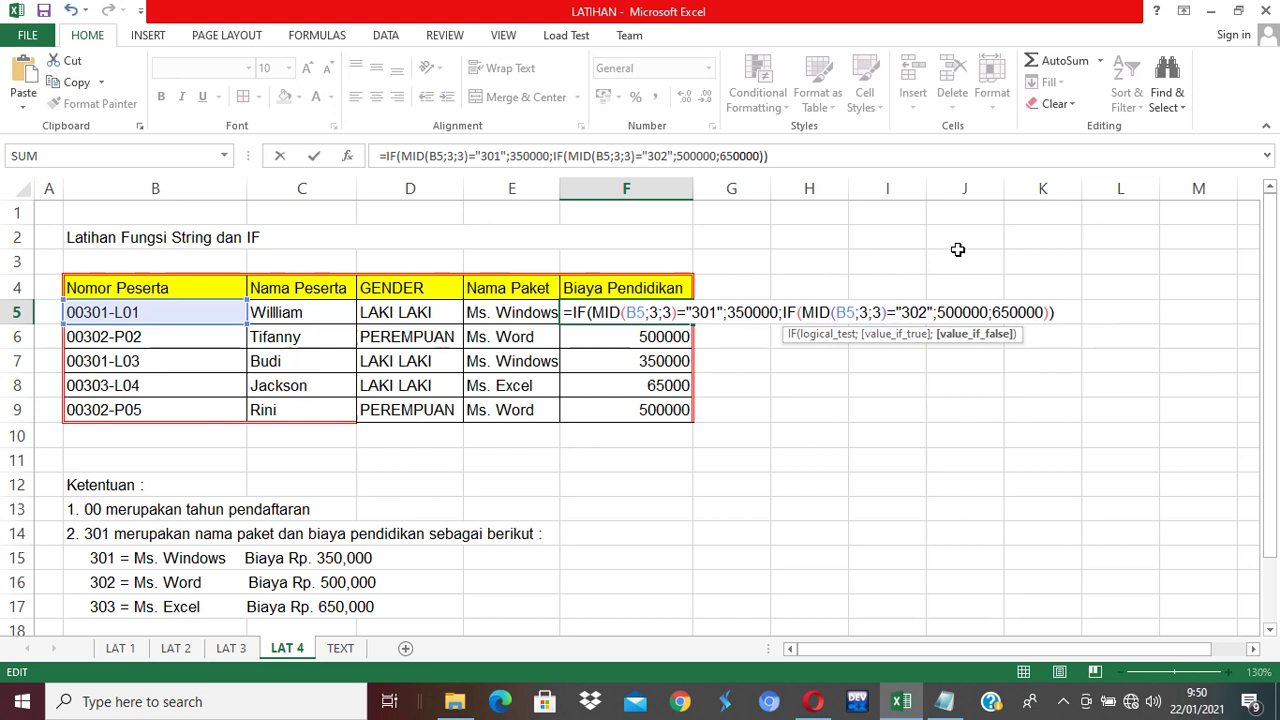
key(Return)
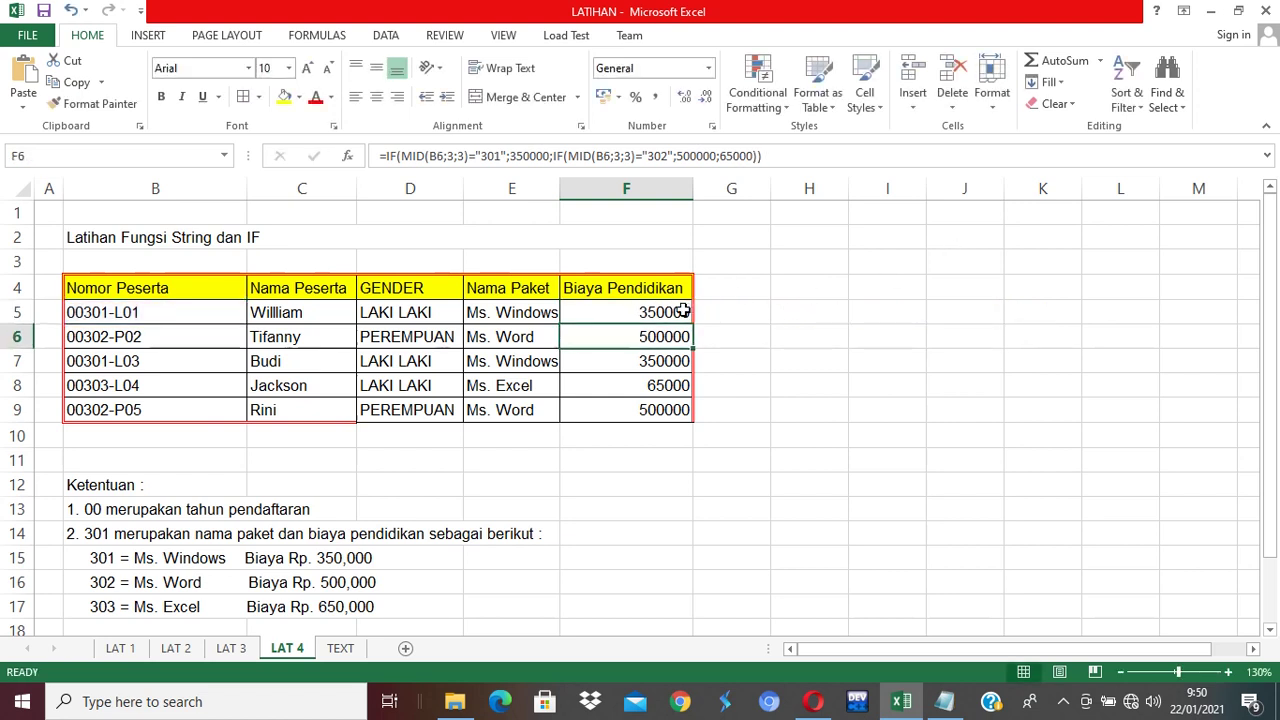
Step: Refill the corrected fee formula down to F9 and verify row 9's result
click(650, 312)
drag(692, 324, 709, 414)
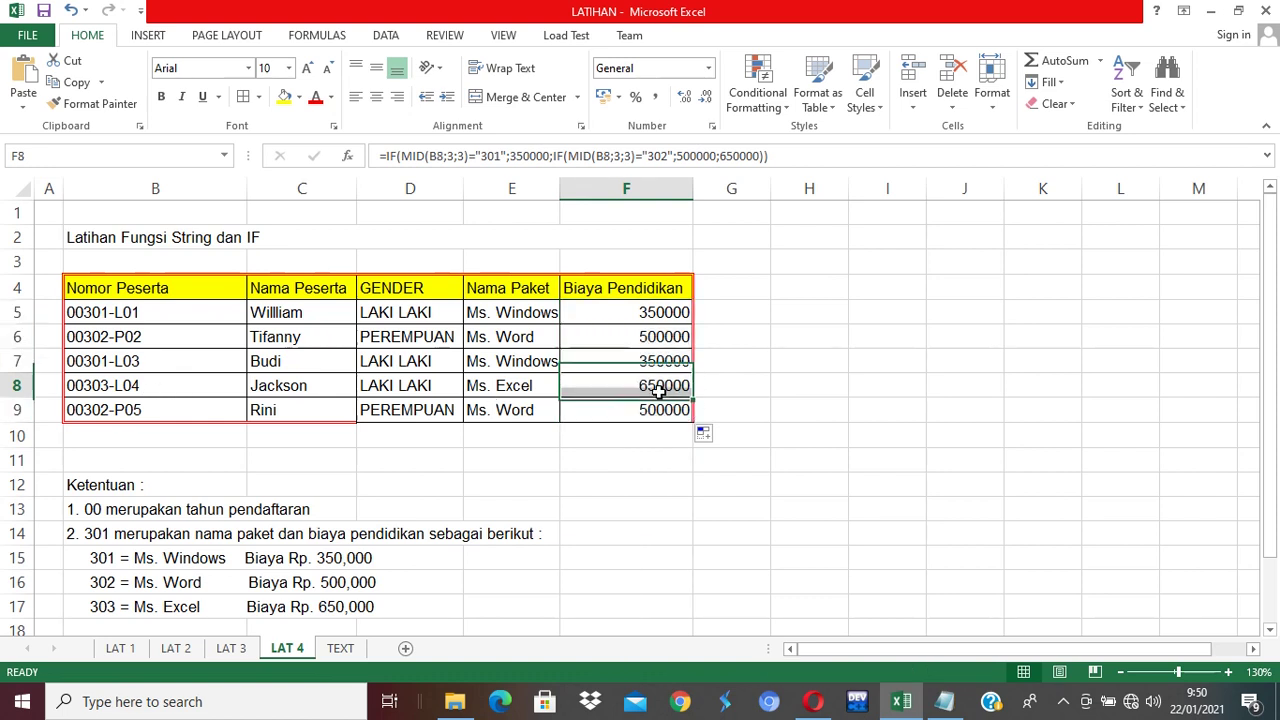
click(153, 413)
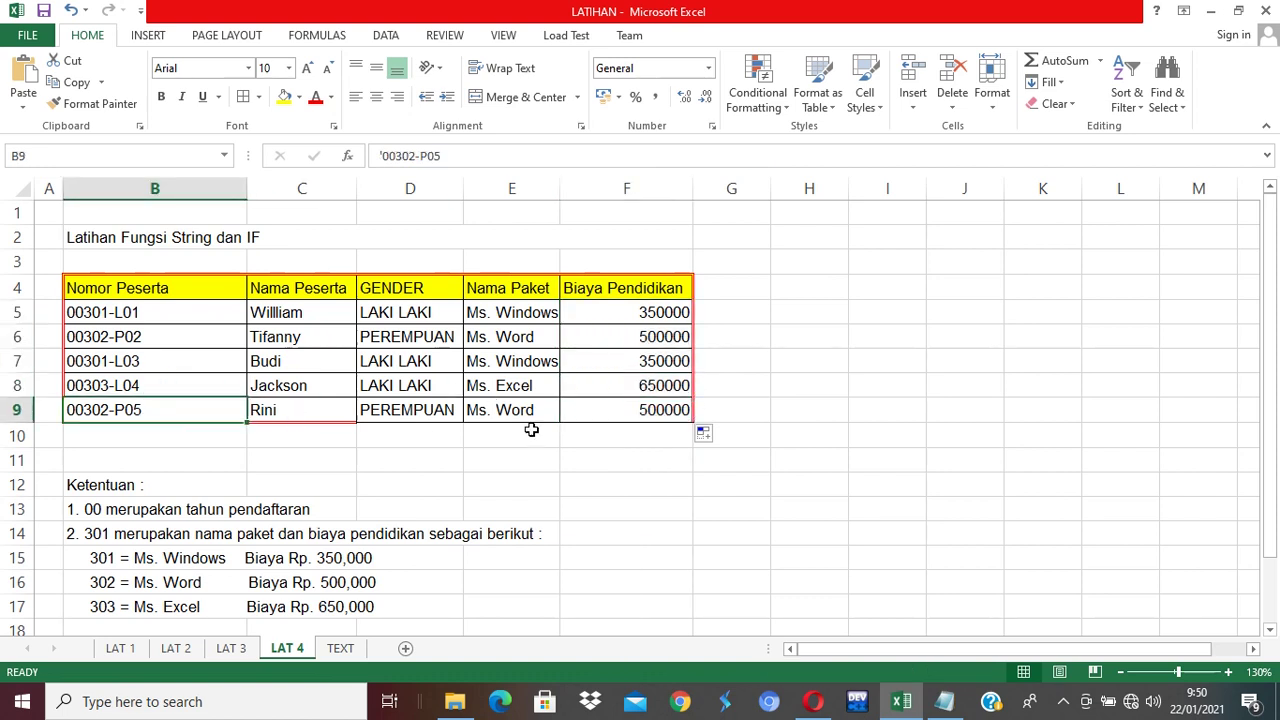
click(634, 416)
click(856, 390)
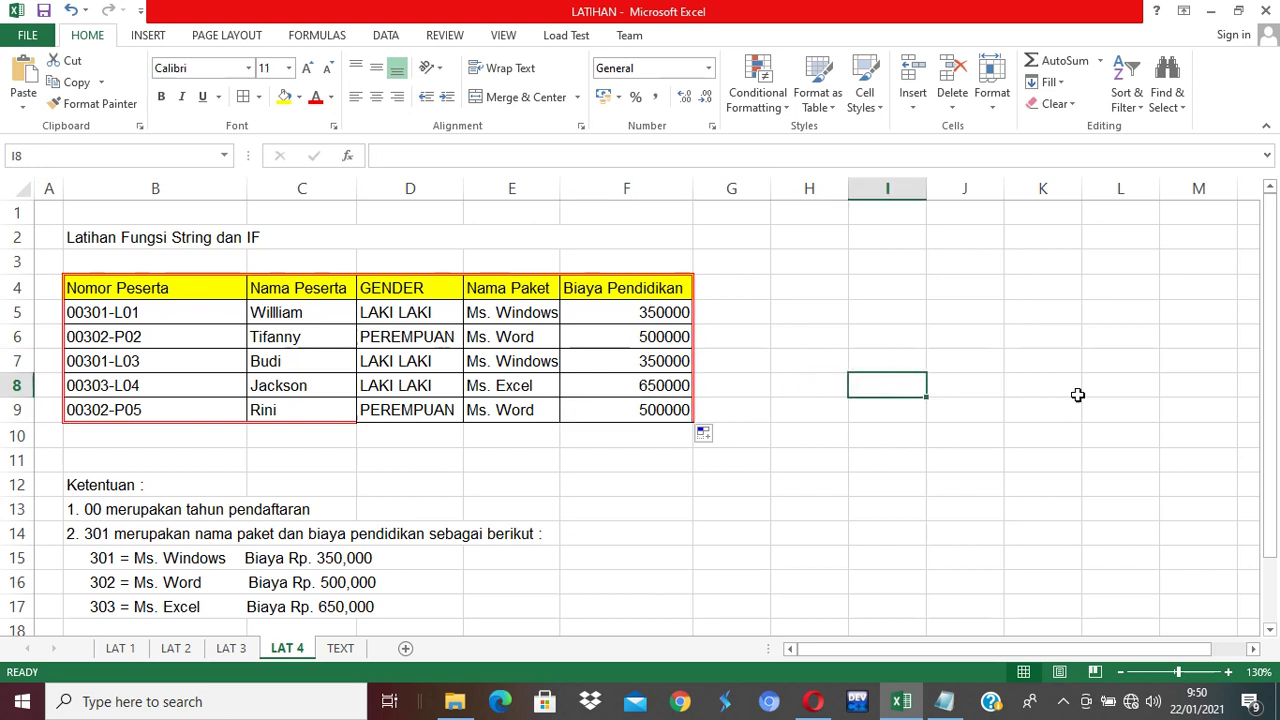